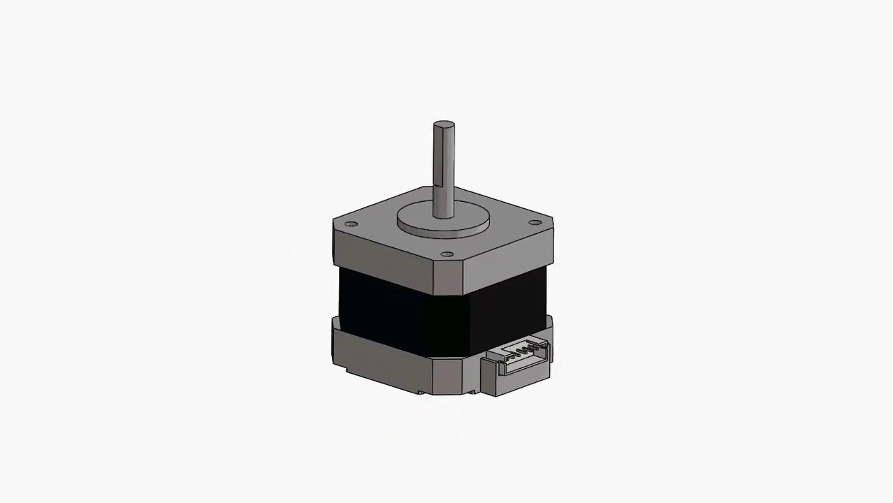
Start a sketch on the Front Plane and draw a centre rectangle from the origin.
{"action": "left_click", "coordinate": [69, 220]}
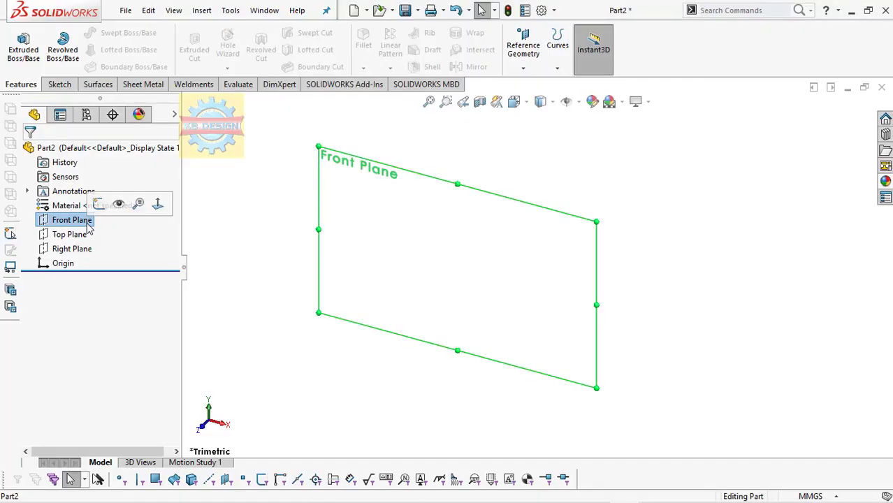
{"action": "left_click", "coordinate": [97, 201]}
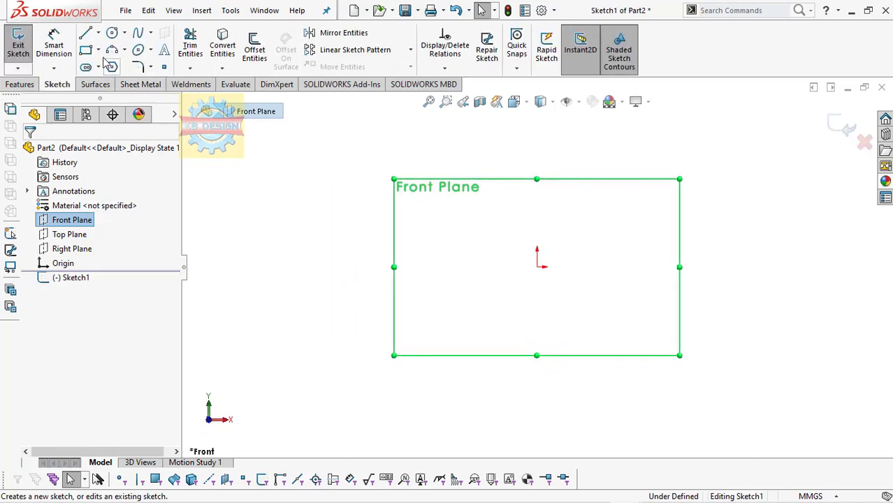
{"action": "left_click", "coordinate": [99, 50]}
{"action": "left_click", "coordinate": [105, 80]}
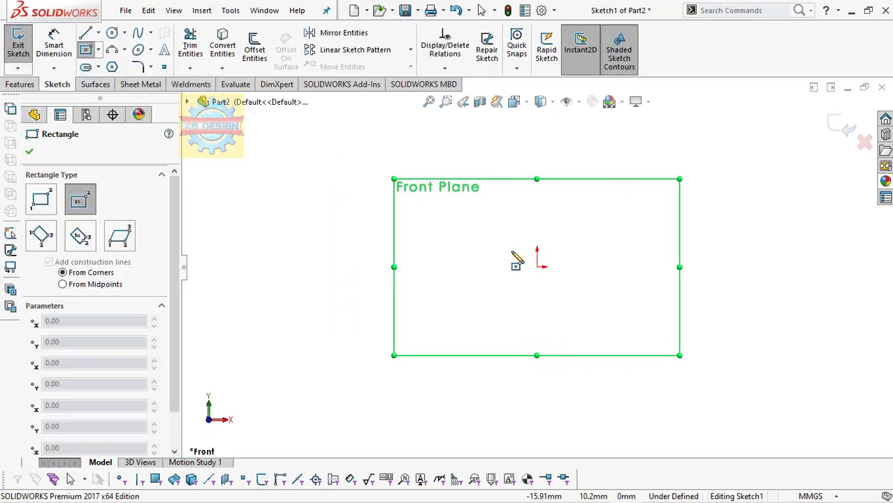
{"action": "left_click", "coordinate": [536, 267]}
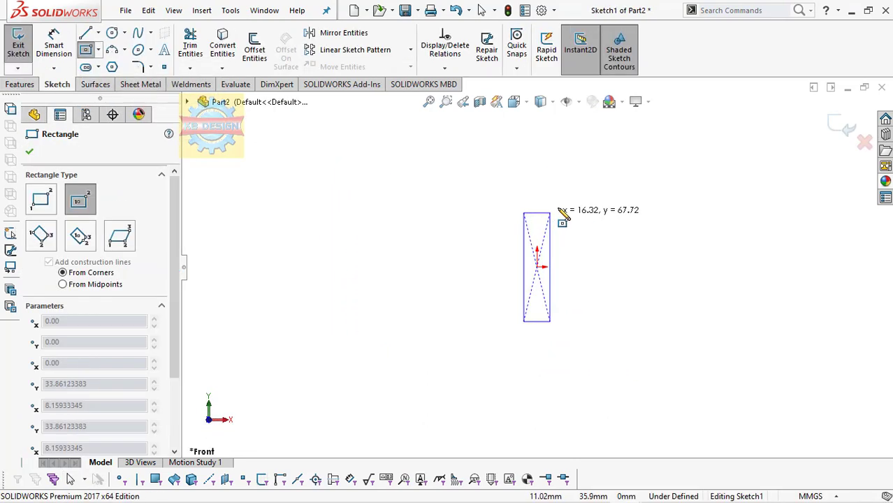
{"action": "left_click", "coordinate": [620, 196]}
{"action": "left_click", "coordinate": [21, 84]}
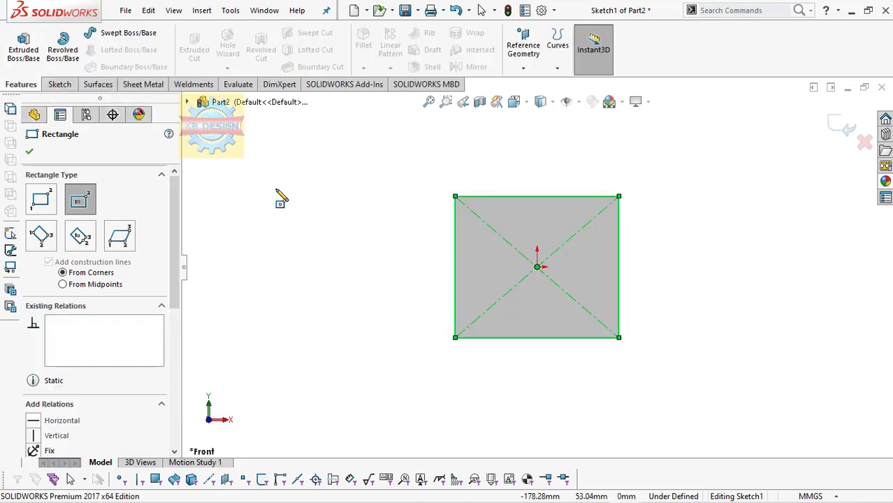
{"action": "key", "text": "Escape"}
Apply an Equal relation to all four sides of the rectangle.
{"action": "left_click", "coordinate": [484, 246]}
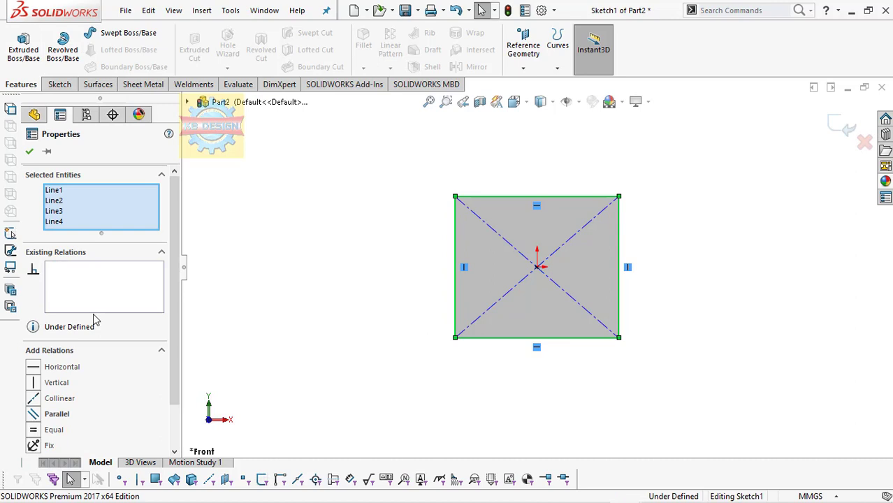
{"action": "left_click", "coordinate": [33, 430]}
{"action": "key", "text": "Escape"}
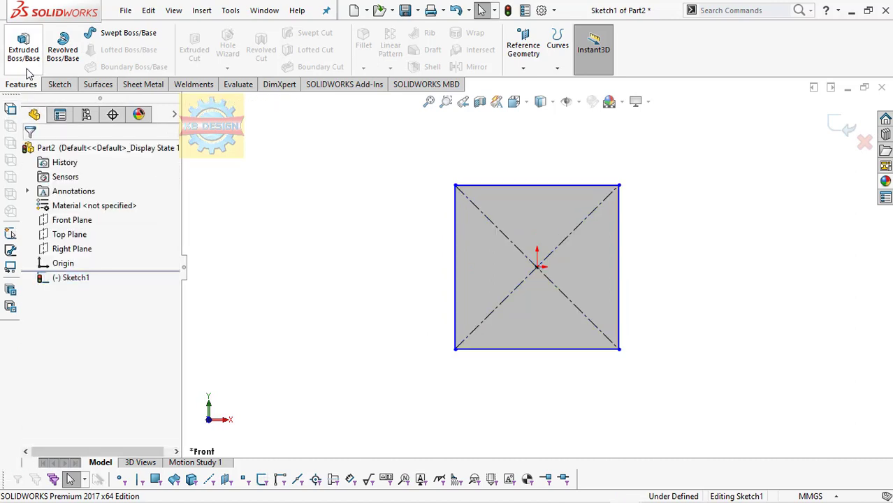
{"action": "left_click", "coordinate": [25, 62]}
{"action": "key", "text": "Escape"}
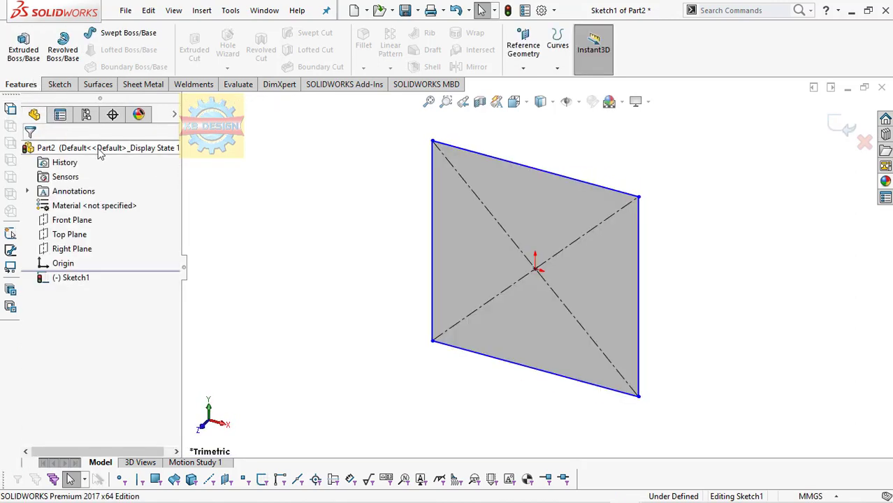
{"action": "left_click", "coordinate": [59, 84]}
Dimension the left side of the square to 42 mm.
{"action": "left_click", "coordinate": [54, 45]}
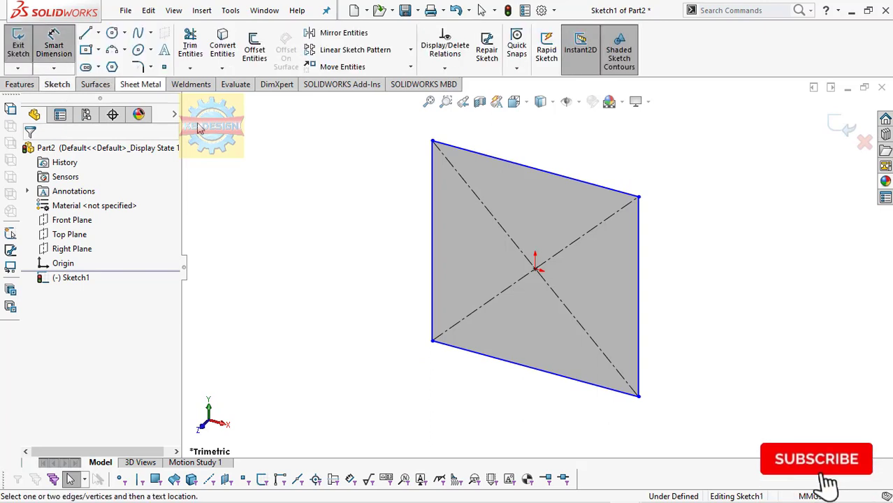
{"action": "left_click", "coordinate": [433, 232]}
{"action": "left_click", "coordinate": [397, 239]}
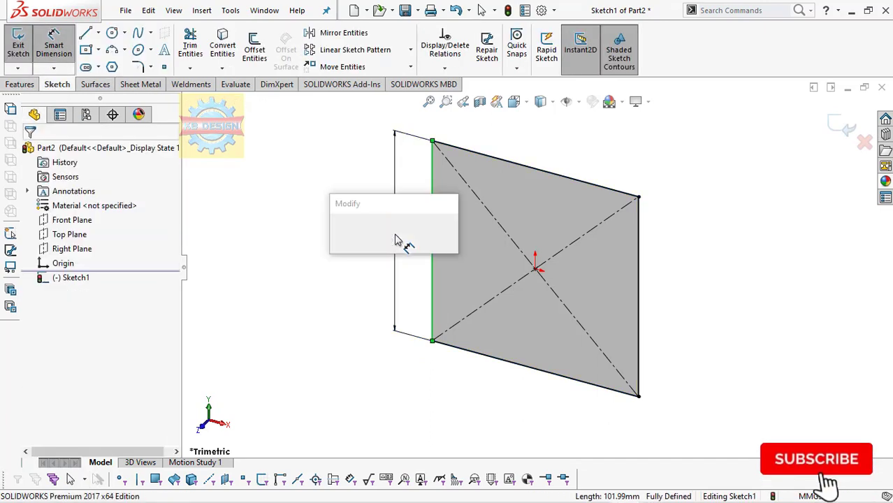
{"action": "type", "text": "42"}
{"action": "key", "text": "Return"}
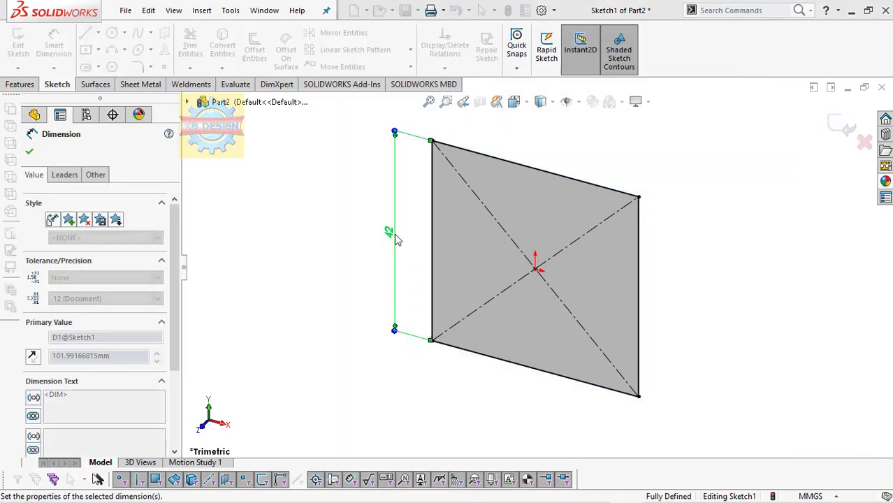
{"action": "key", "text": "Escape"}
Extrude the square sketch 35 mm into a solid block.
{"action": "left_click", "coordinate": [20, 84]}
{"action": "left_click", "coordinate": [23, 46]}
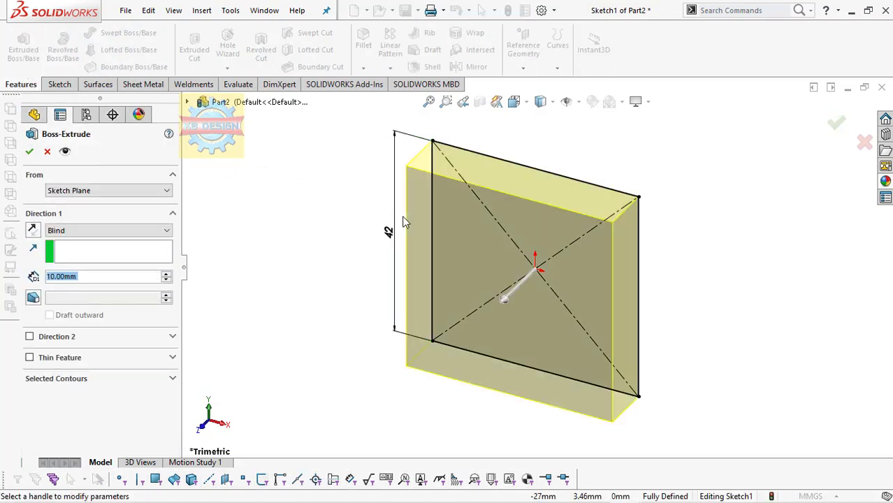
{"action": "type", "text": "35"}
{"action": "key", "text": "Return"}
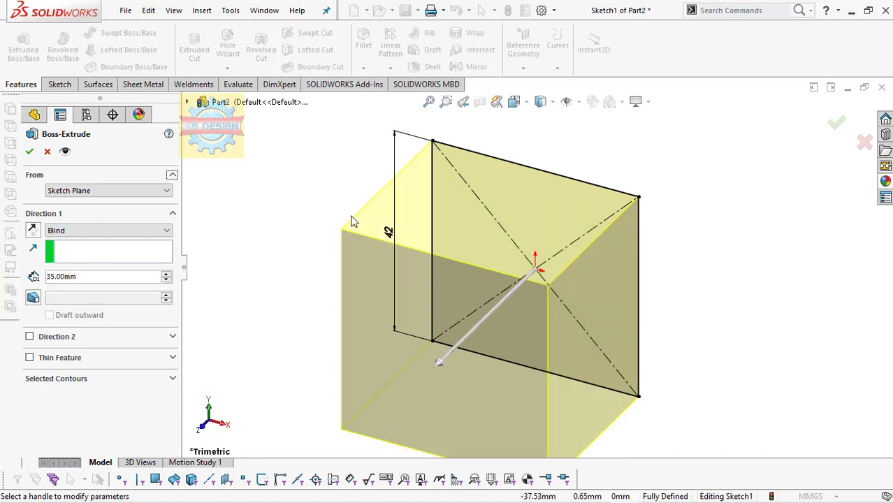
{"action": "left_click", "coordinate": [29, 152]}
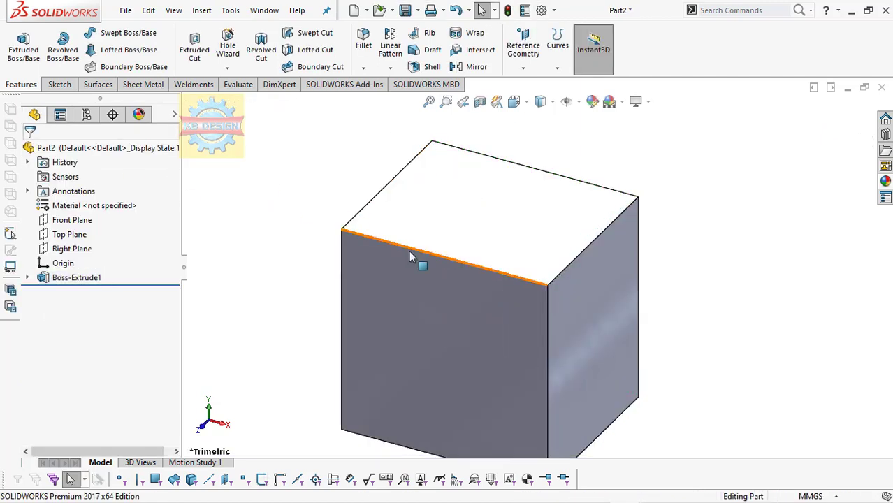
{"action": "scroll", "coordinate": [413, 257], "scroll_direction": "up", "scroll_amount": 3}
{"action": "mouse_move", "coordinate": [502, 194]}
{"action": "middle_mouse_down"}
{"action": "mouse_move", "coordinate": [468, 287]}
{"action": "mouse_move", "coordinate": [514, 184]}
{"action": "mouse_move", "coordinate": [508, 175]}
{"action": "middle_mouse_up"}
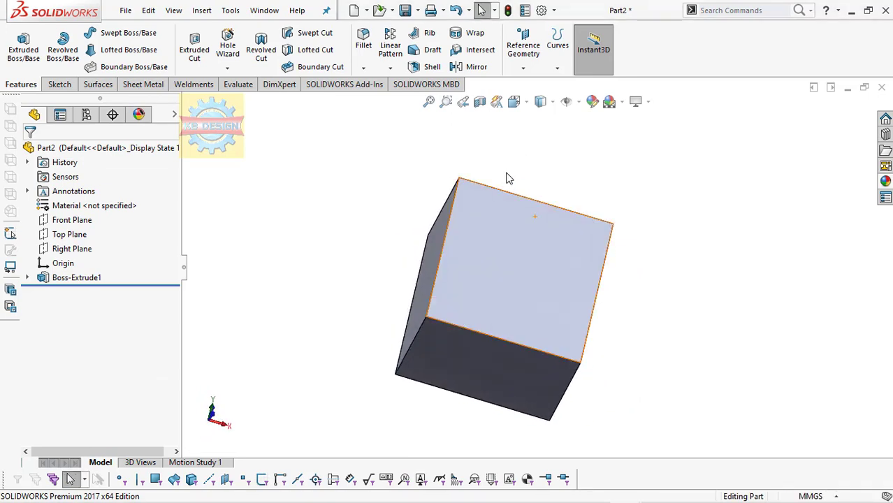
Chamfer the block's four vertical corner edges at 5 mm.
{"action": "left_click", "coordinate": [364, 68]}
{"action": "left_click", "coordinate": [383, 100]}
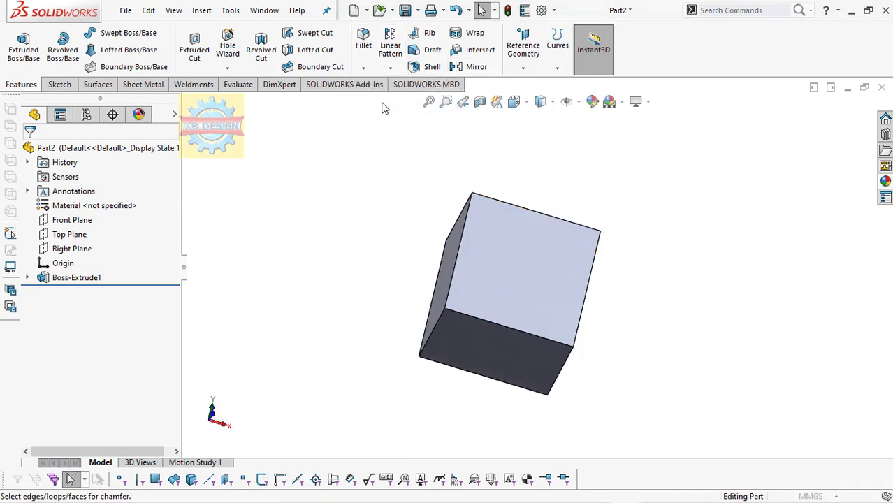
{"action": "type", "text": "5"}
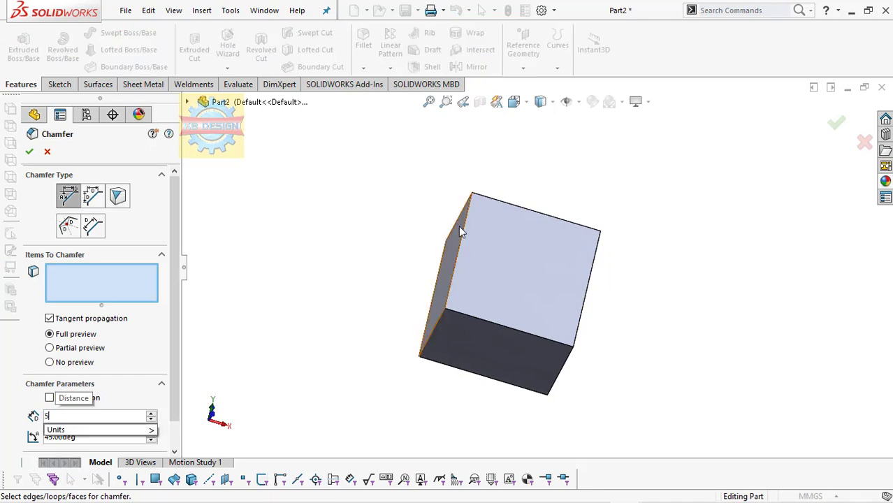
{"action": "left_click", "coordinate": [455, 220]}
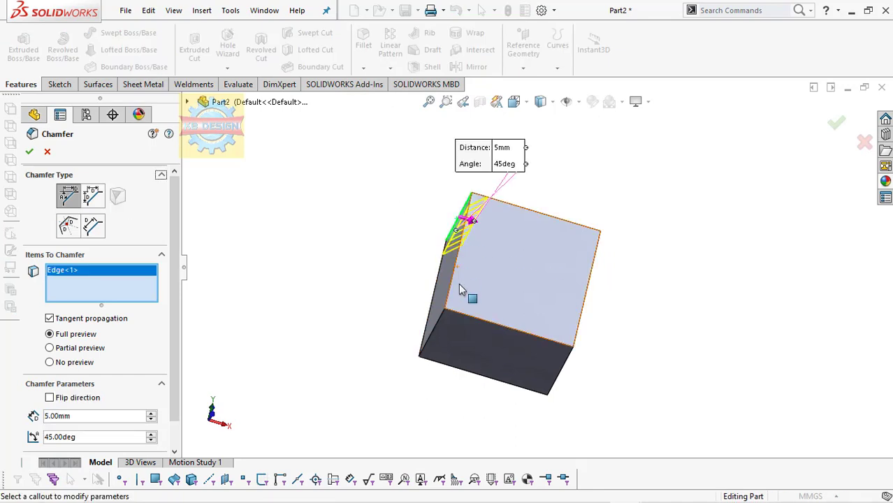
{"action": "left_click", "coordinate": [447, 320]}
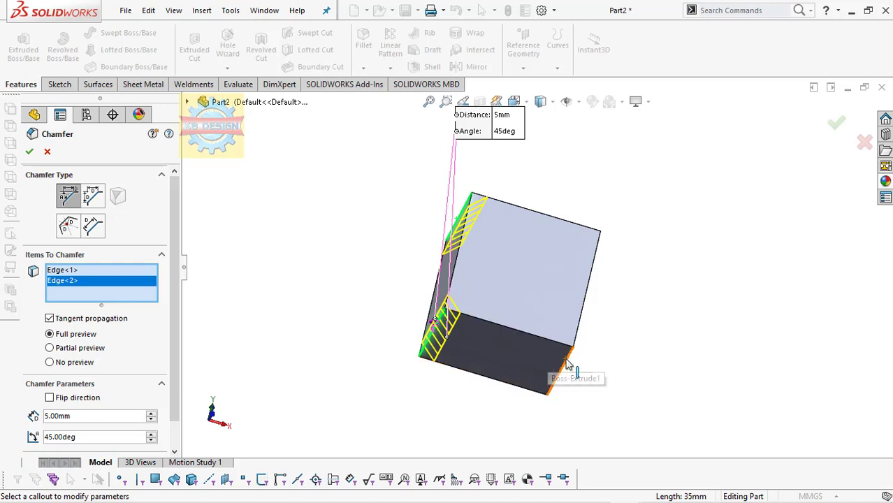
{"action": "left_click", "coordinate": [563, 360]}
{"action": "middle_click_drag", "start_coordinate": [549, 327], "coordinate": [531, 297]}
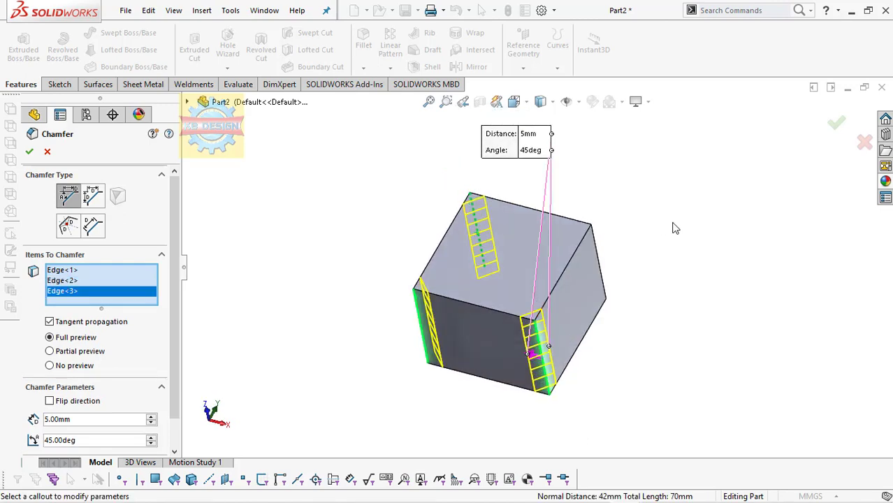
{"action": "left_click", "coordinate": [599, 251]}
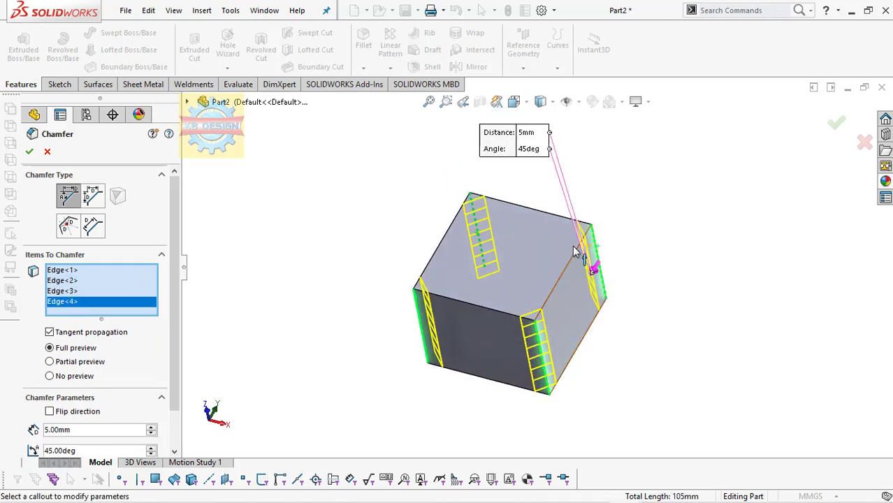
{"action": "left_click", "coordinate": [30, 153]}
{"action": "mouse_move", "coordinate": [421, 264]}
{"action": "middle_mouse_down"}
{"action": "mouse_move", "coordinate": [451, 222]}
{"action": "mouse_move", "coordinate": [513, 230]}
{"action": "mouse_move", "coordinate": [518, 245]}
{"action": "mouse_move", "coordinate": [560, 258]}
{"action": "middle_mouse_up"}
{"action": "left_click", "coordinate": [518, 246]}
Sketch a circle at the origin on the top face and dimension it Ø22 mm.
{"action": "left_click", "coordinate": [60, 84]}
{"action": "left_click", "coordinate": [18, 46]}
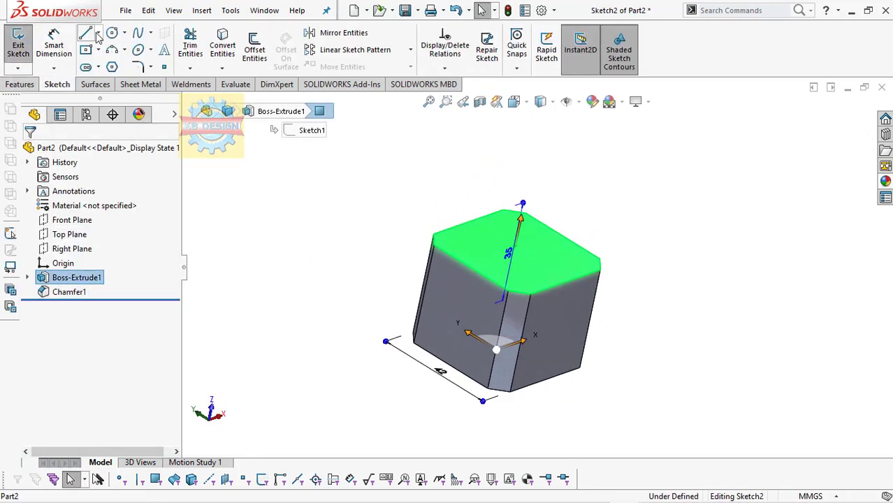
{"action": "left_click", "coordinate": [111, 33]}
{"action": "left_click", "coordinate": [514, 248]}
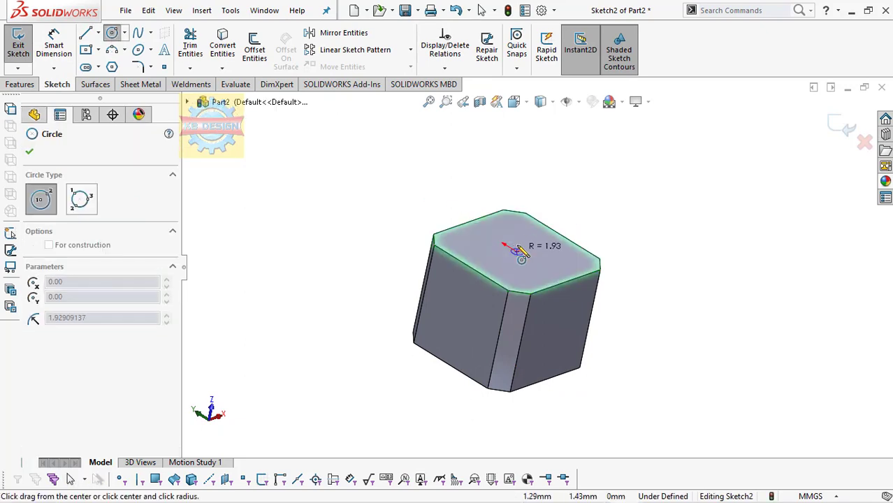
{"action": "left_click", "coordinate": [520, 241]}
{"action": "left_click", "coordinate": [54, 46]}
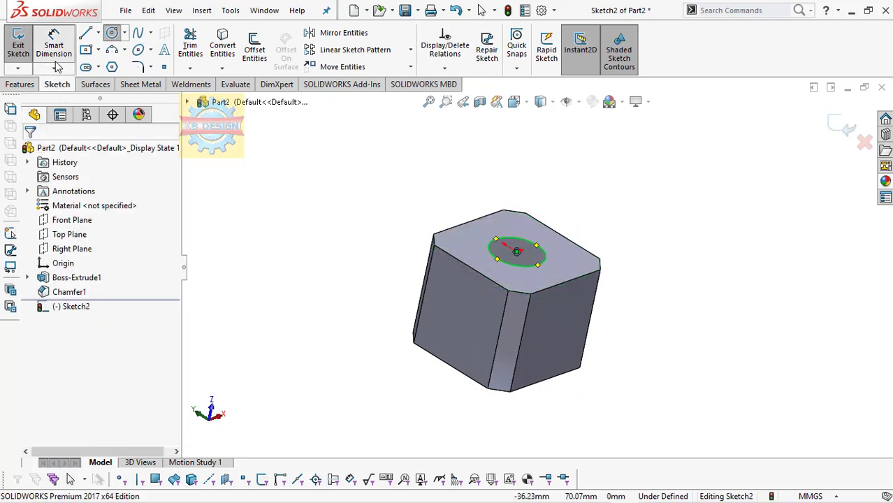
{"action": "left_click", "coordinate": [494, 260]}
{"action": "left_click", "coordinate": [422, 239]}
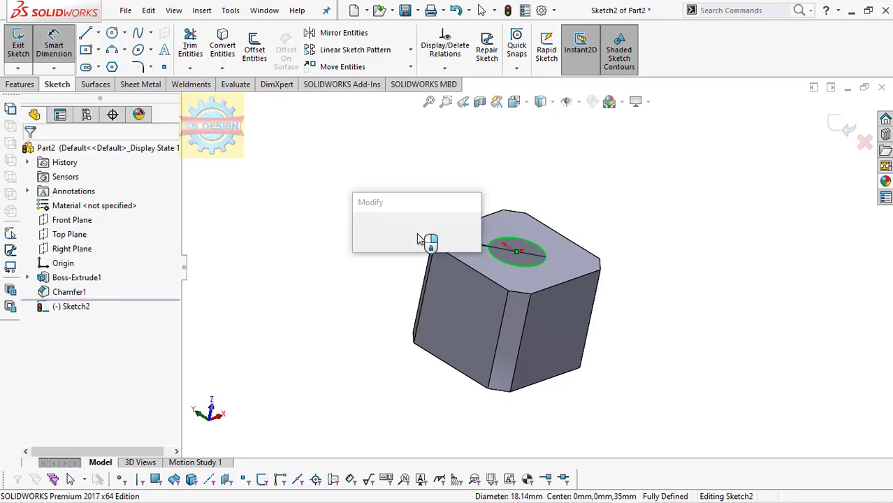
{"action": "type", "text": "22"}
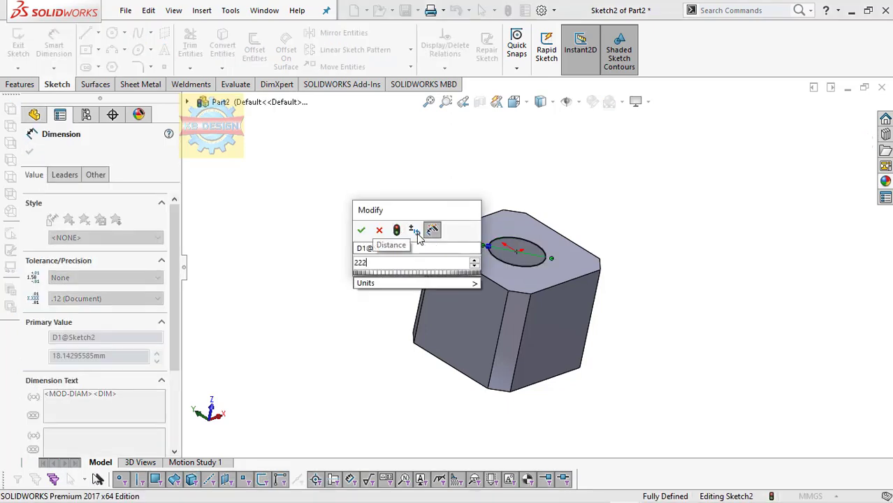
{"action": "key", "text": "Return"}
{"action": "key", "text": "Escape"}
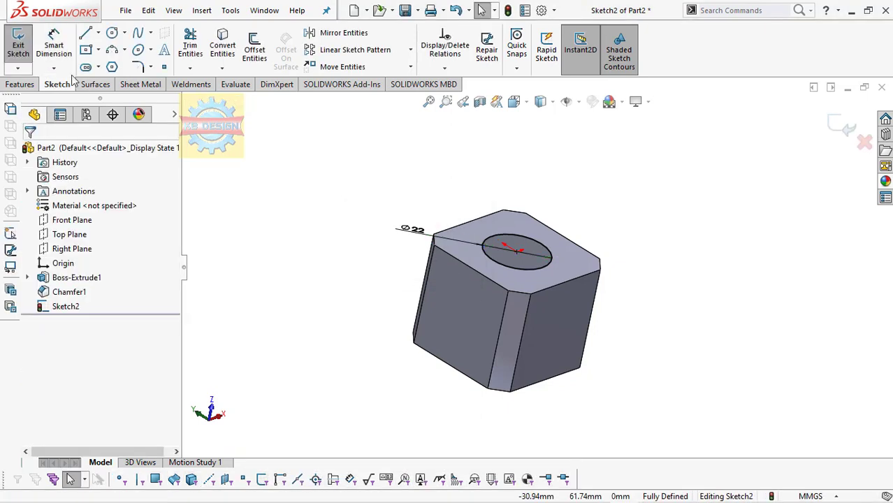
Extrude the Ø22 mm circle 2 mm into a round boss.
{"action": "left_click", "coordinate": [35, 84]}
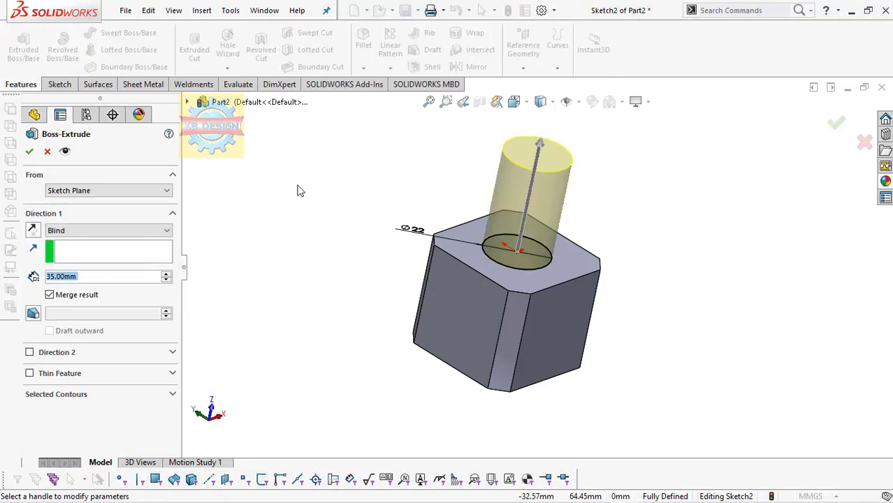
{"action": "type", "text": "2"}
{"action": "key", "text": "Return"}
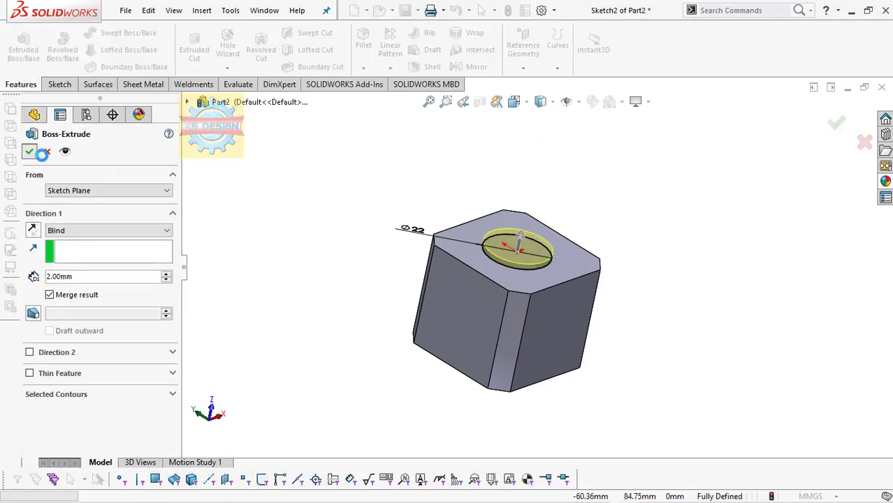
{"action": "left_click", "coordinate": [29, 151]}
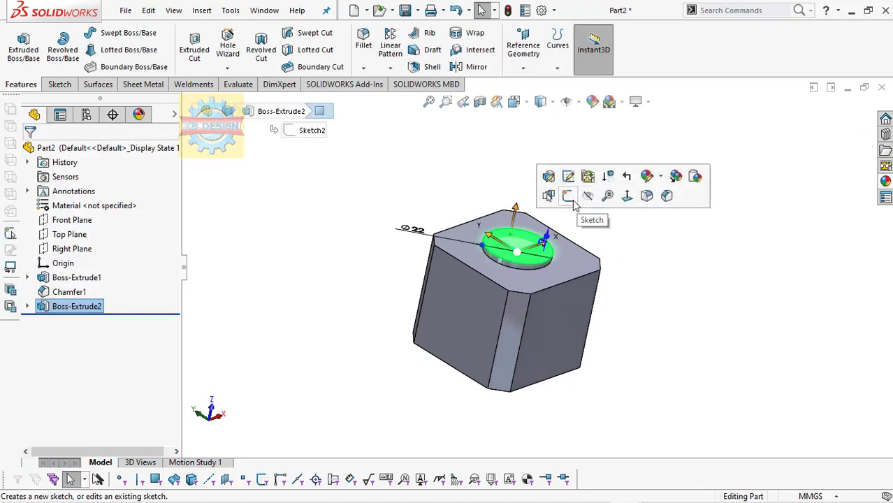
Sketch a Ø5 mm circle at the centre of the boss's top face.
{"action": "left_click", "coordinate": [569, 195]}
{"action": "left_click", "coordinate": [112, 35]}
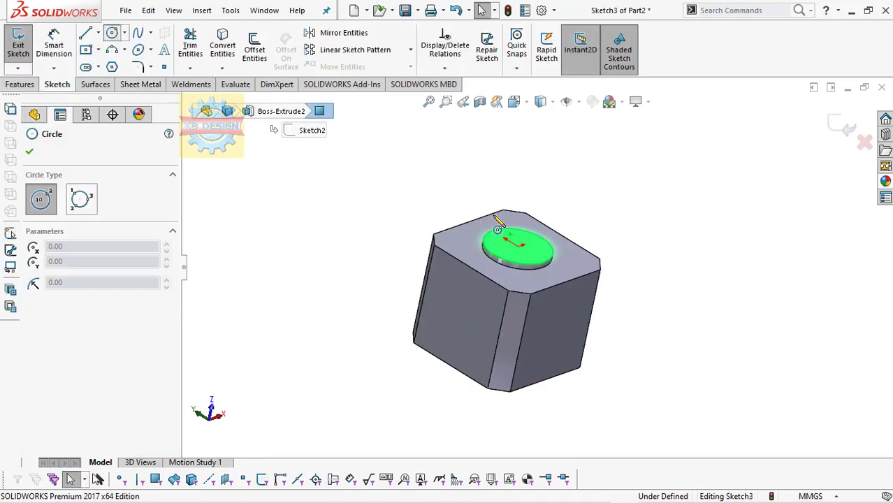
{"action": "left_click", "coordinate": [519, 248]}
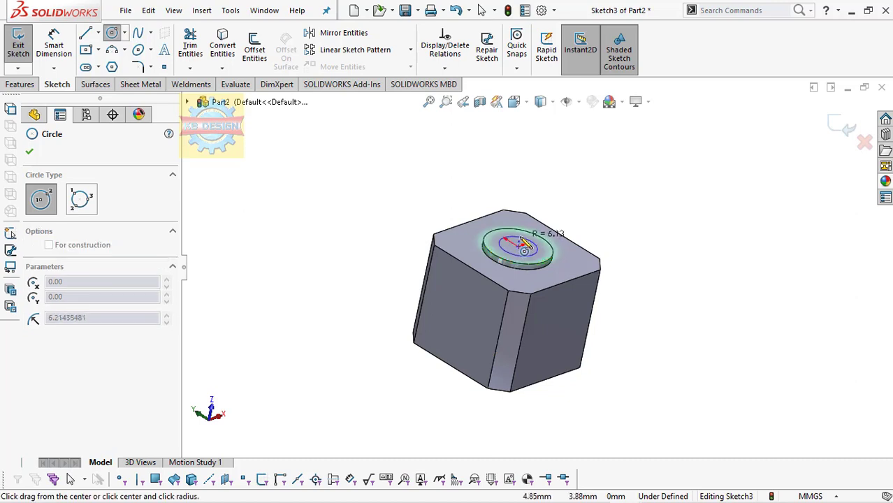
{"action": "left_click", "coordinate": [541, 246]}
{"action": "key", "text": "Escape"}
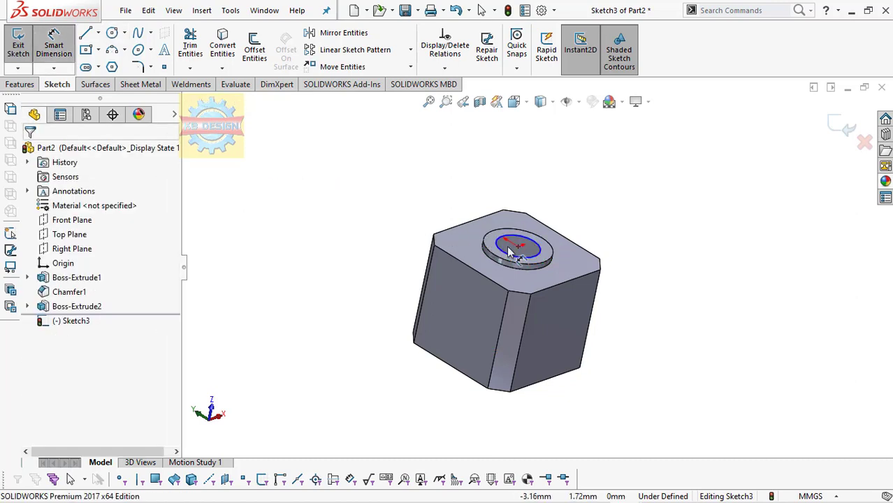
{"action": "left_click", "coordinate": [501, 251]}
{"action": "left_click", "coordinate": [379, 256]}
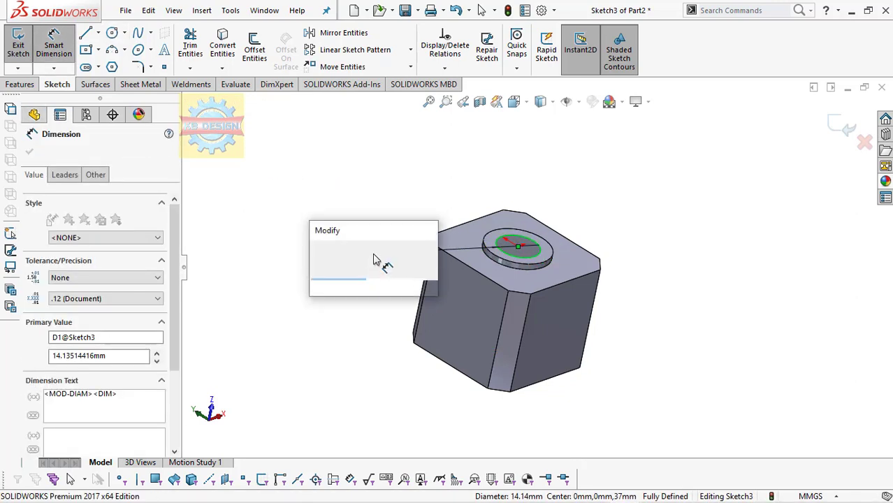
{"action": "key", "text": "Return"}
{"action": "key", "text": "Escape"}
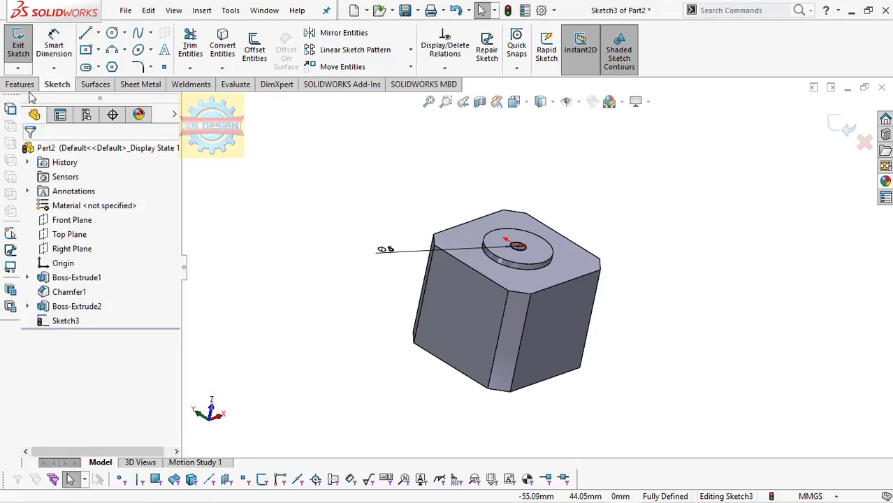
Extrude the Ø5 mm circle 25 mm to form the shaft.
{"action": "left_click", "coordinate": [27, 84]}
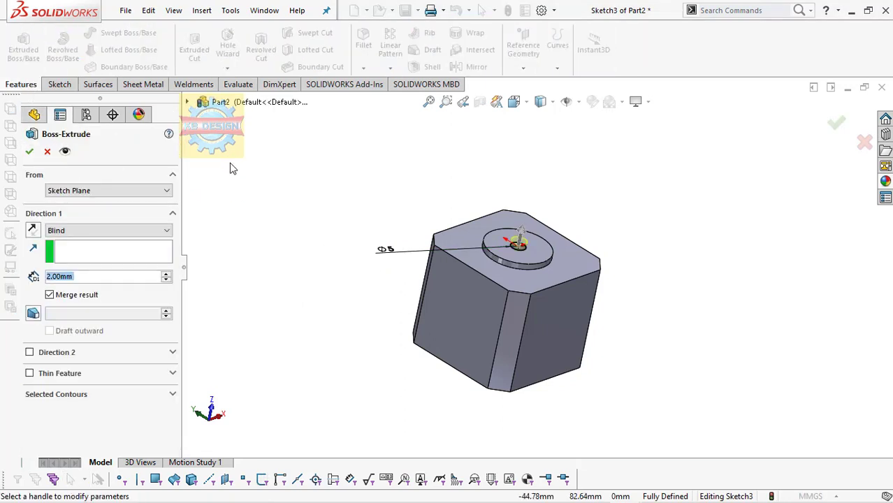
{"action": "type", "text": "25"}
{"action": "key", "text": "Return"}
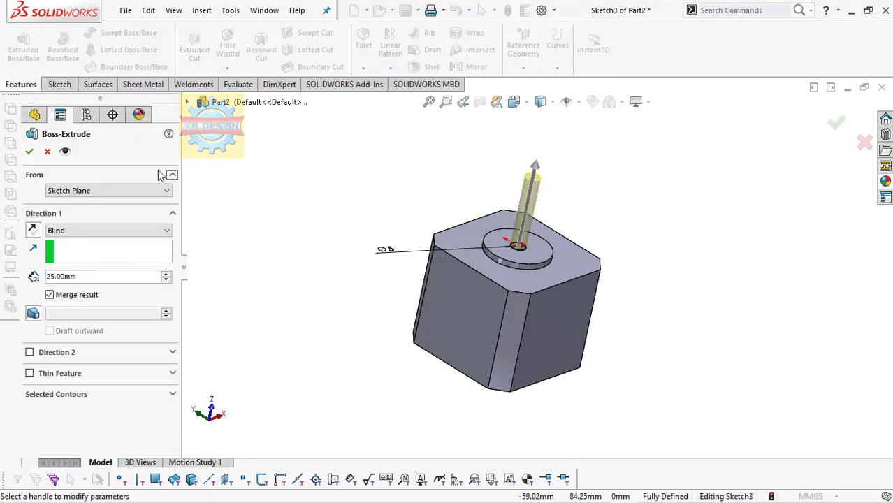
{"action": "left_click", "coordinate": [26, 152]}
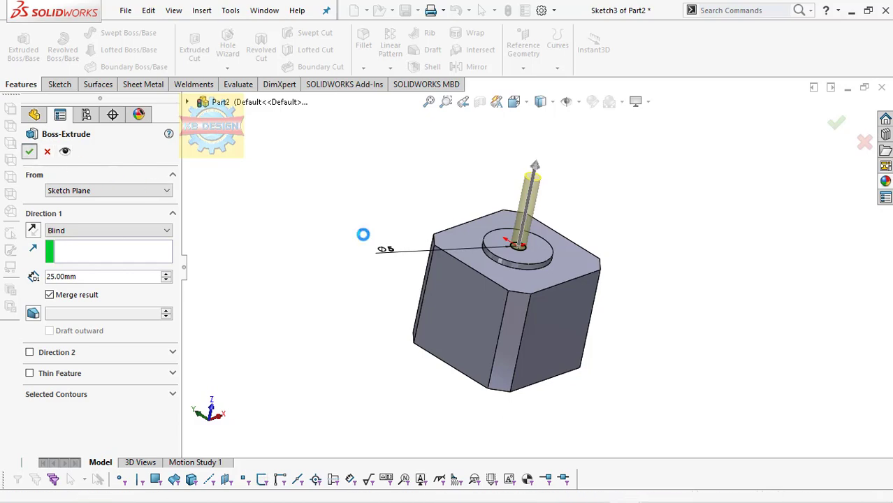
On the shaft top, convert the shaft edge and trim a horizontal line across it.
{"action": "left_click", "coordinate": [537, 179]}
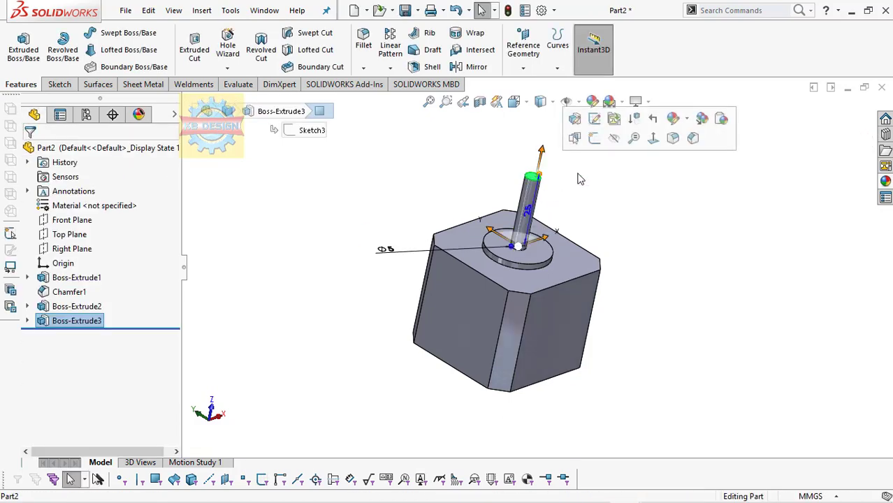
{"action": "left_click", "coordinate": [649, 152]}
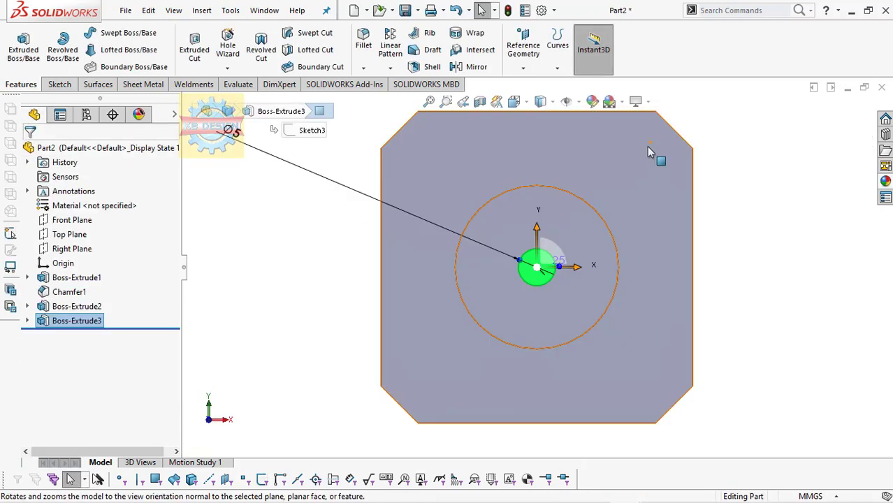
{"action": "left_click", "coordinate": [59, 84]}
{"action": "left_click", "coordinate": [18, 47]}
{"action": "left_click", "coordinate": [223, 42]}
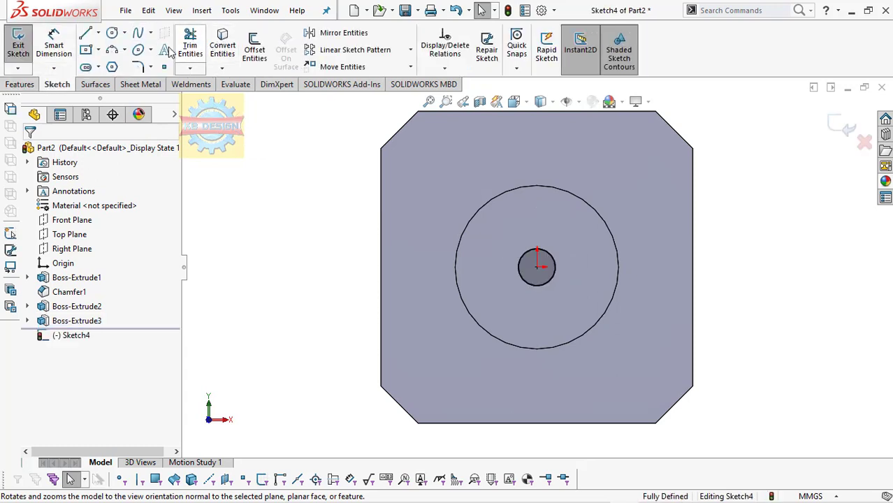
{"action": "left_click", "coordinate": [87, 34]}
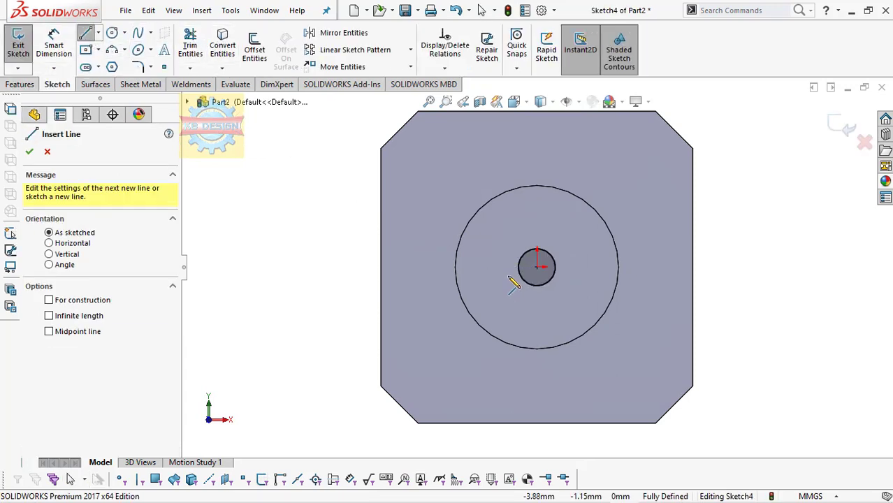
{"action": "left_click", "coordinate": [509, 272]}
{"action": "left_click", "coordinate": [574, 274]}
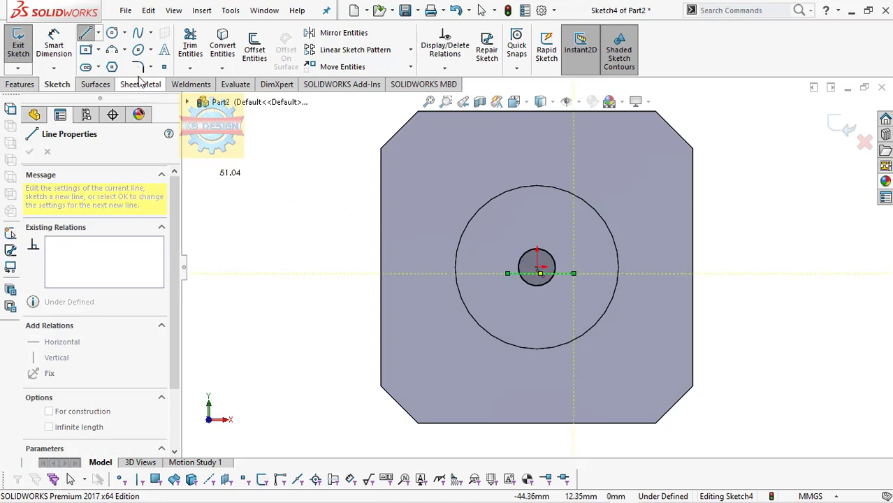
{"action": "left_click", "coordinate": [189, 40]}
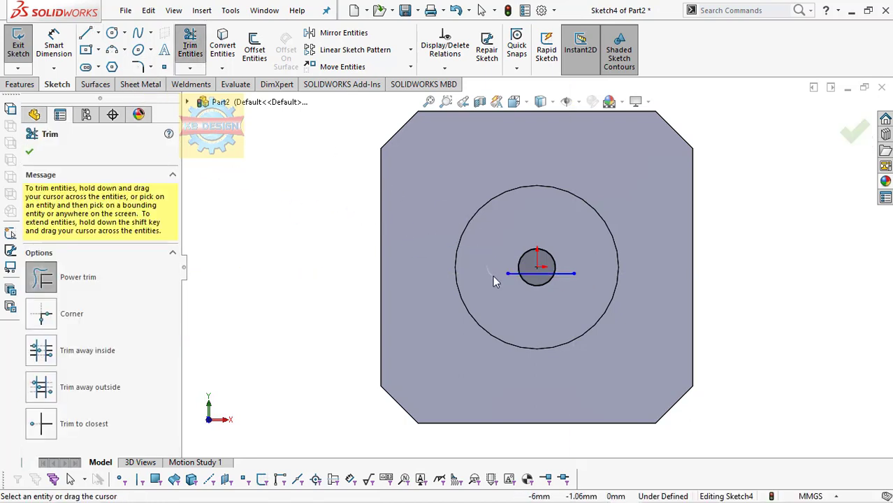
{"action": "left_click_drag", "start_coordinate": [493, 276], "coordinate": [548, 267]}
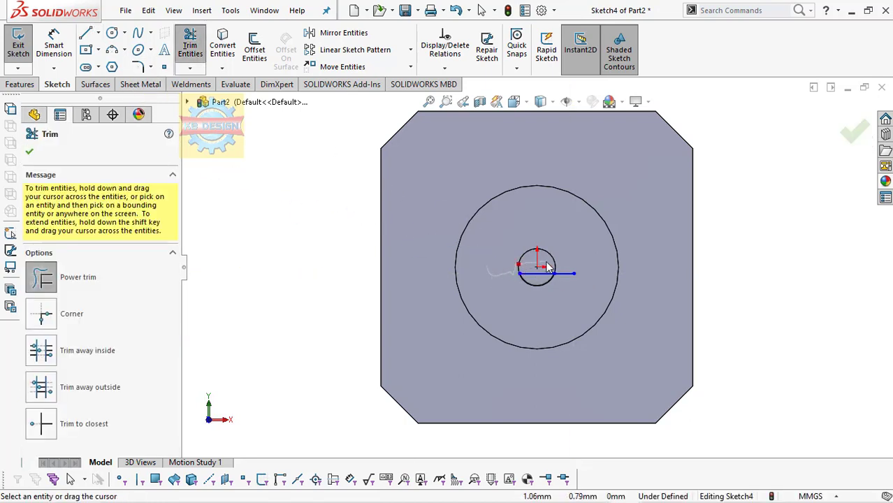
Dimension the flat line 4.5 mm from a point at the top of the shaft circle.
{"action": "scroll", "coordinate": [581, 278], "scroll_direction": "down", "scroll_amount": 2}
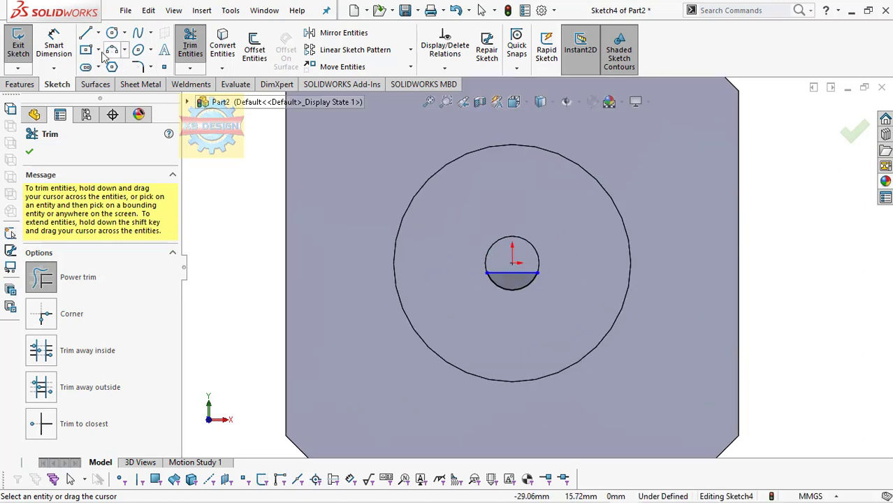
{"action": "left_click", "coordinate": [50, 43]}
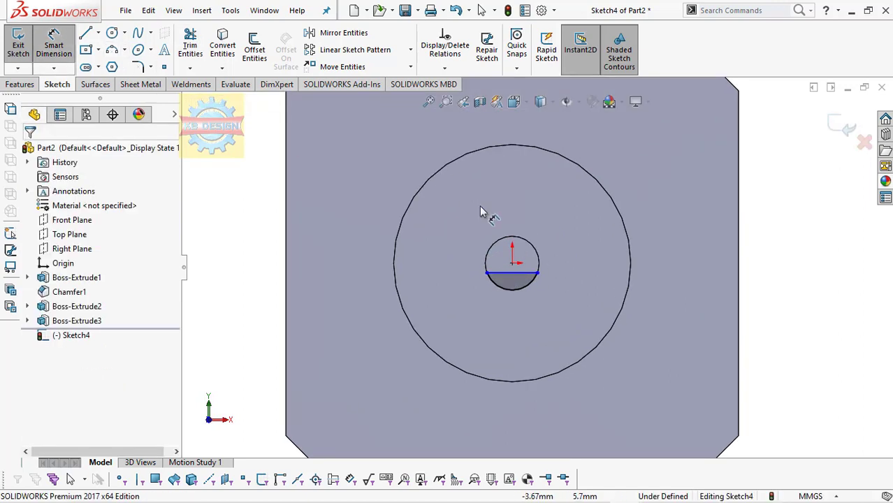
{"action": "left_click", "coordinate": [519, 273]}
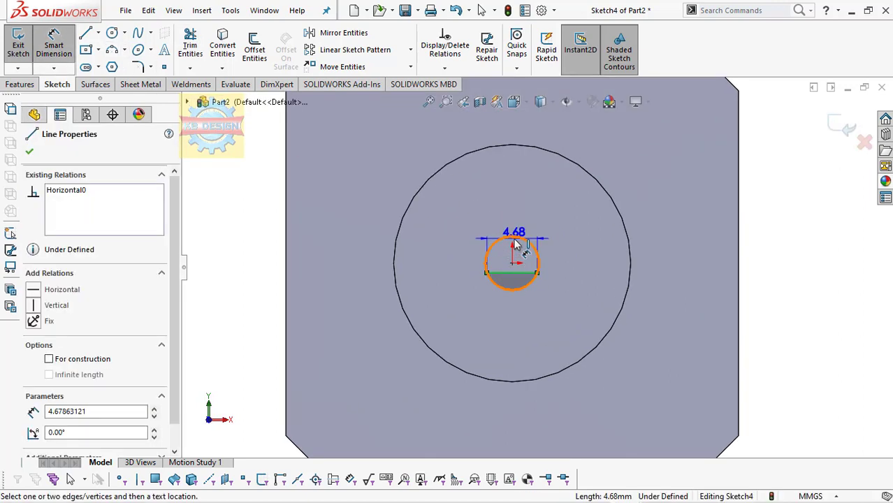
{"action": "left_click", "coordinate": [164, 66]}
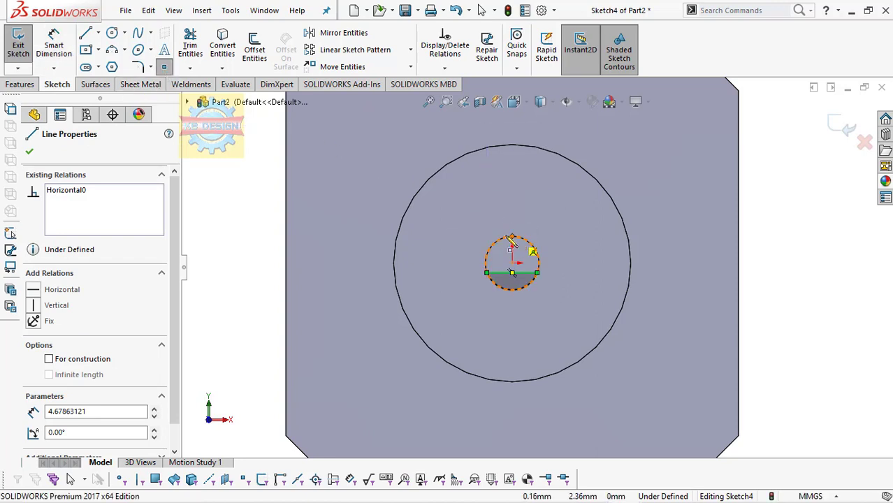
{"action": "left_click", "coordinate": [511, 237]}
{"action": "key", "text": "Escape"}
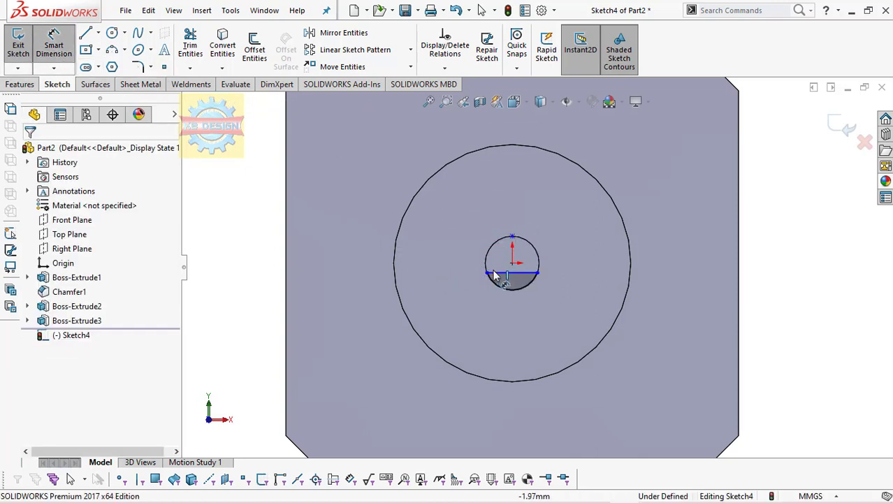
{"action": "left_click", "coordinate": [498, 274]}
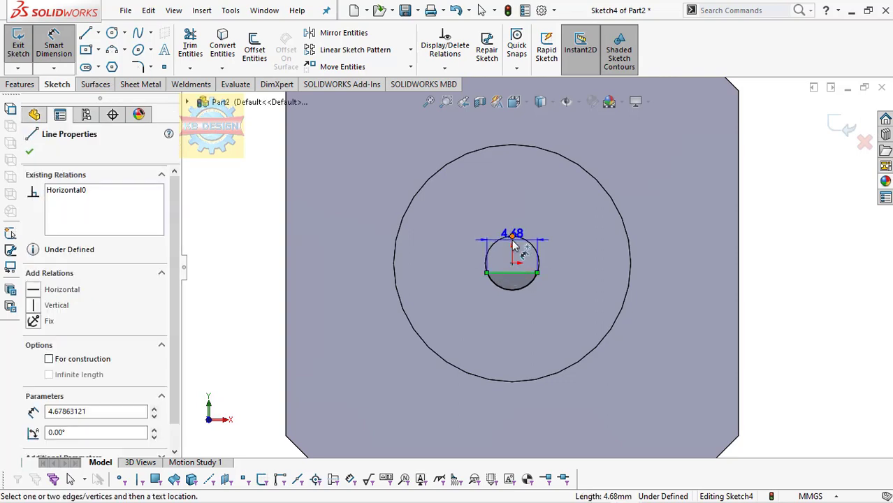
{"action": "left_click", "coordinate": [511, 238]}
{"action": "left_click", "coordinate": [564, 261]}
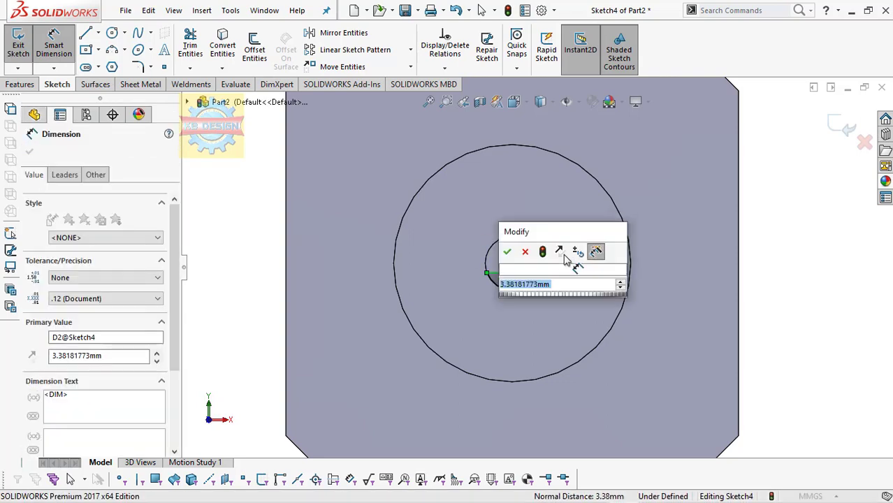
{"action": "type", "text": "4.5"}
{"action": "key", "text": "Return"}
{"action": "key", "text": "Escape"}
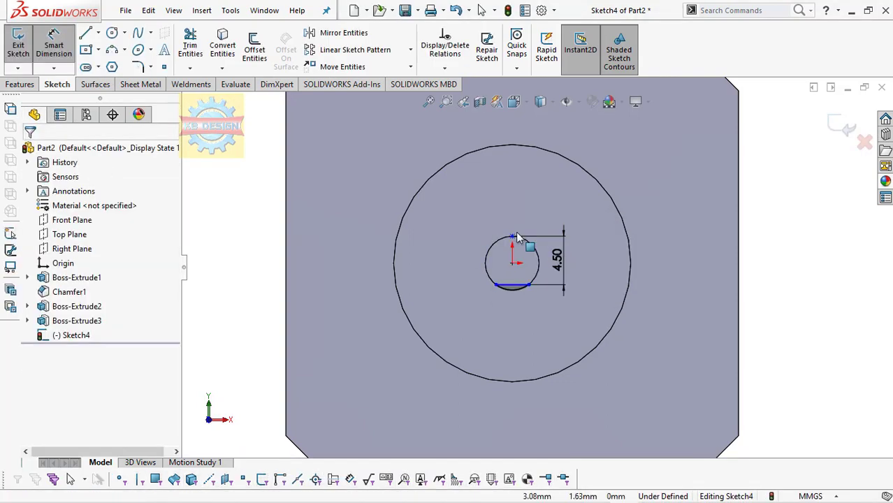
Cut-extrude the D-shaped profile 15 mm deep to form the shaft flat.
{"action": "left_click", "coordinate": [21, 84]}
{"action": "left_click", "coordinate": [181, 62]}
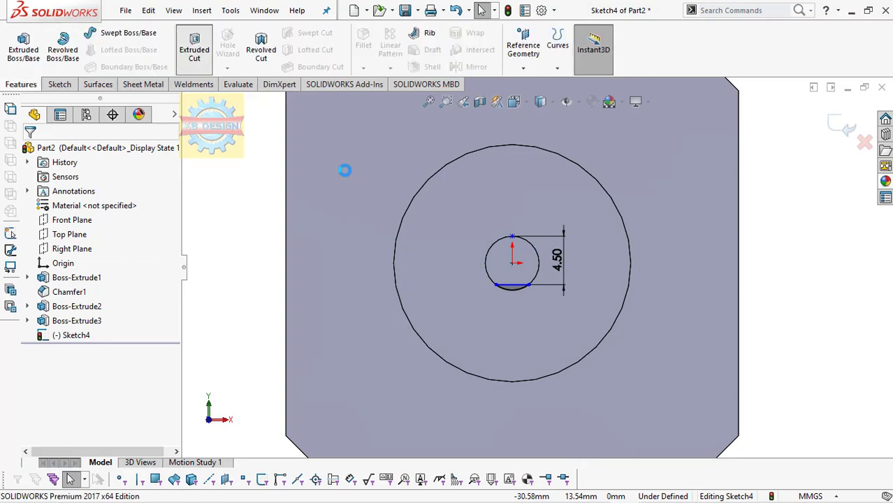
{"action": "type", "text": "15"}
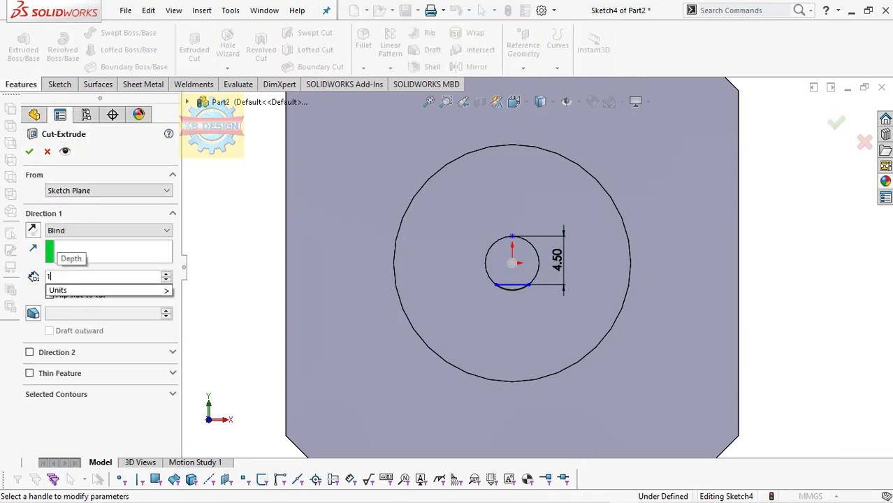
{"action": "key", "text": "Return"}
{"action": "left_click", "coordinate": [30, 153]}
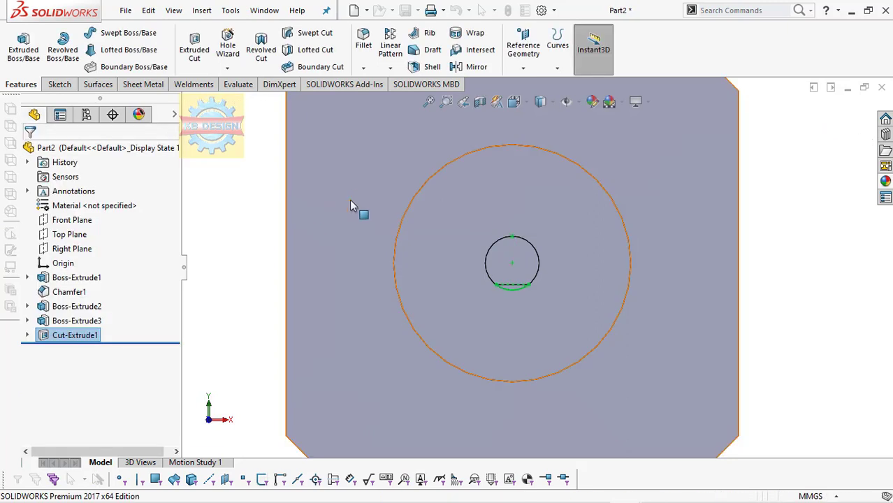
On the body's front face, sketch a small top-left corner circle and horizontal and vertical centrelines.
{"action": "left_click", "coordinate": [349, 200]}
{"action": "left_click", "coordinate": [57, 84]}
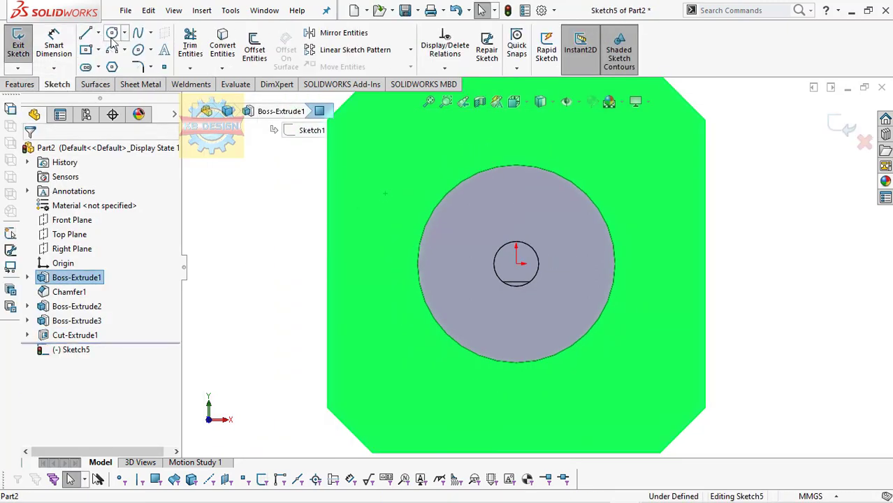
{"action": "left_click", "coordinate": [376, 129]}
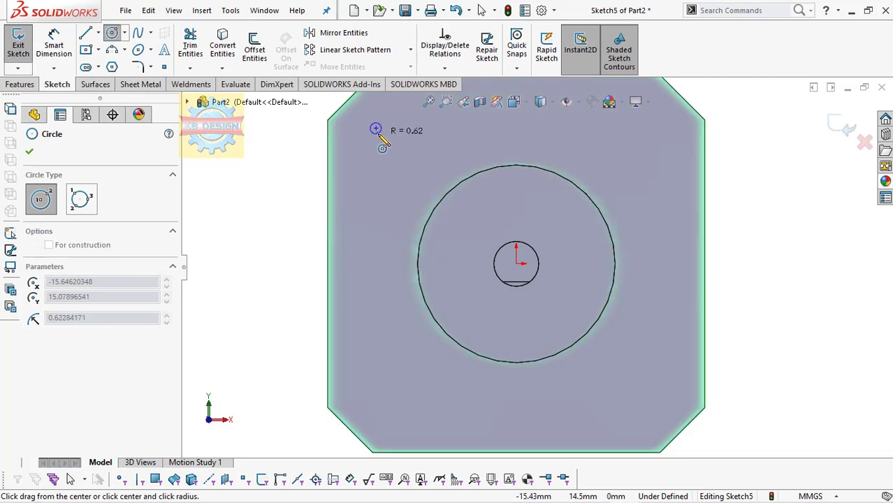
{"action": "left_click", "coordinate": [139, 50]}
{"action": "left_click", "coordinate": [99, 33]}
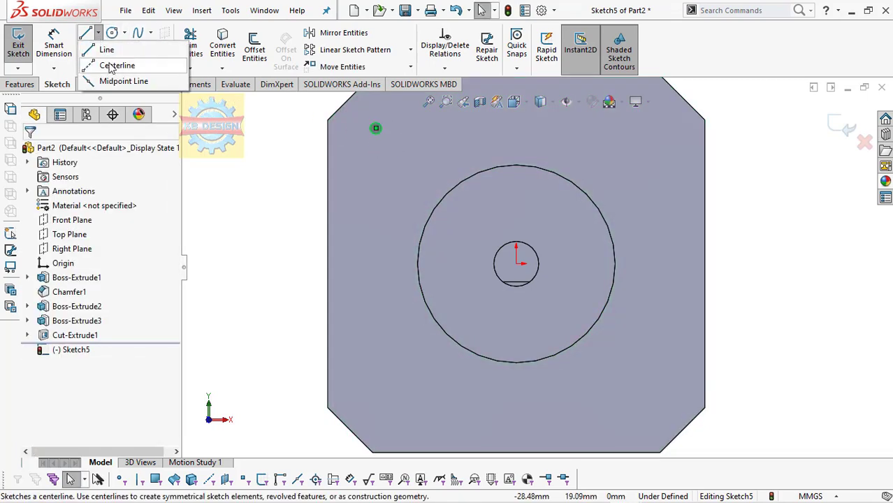
{"action": "left_click", "coordinate": [116, 62]}
{"action": "left_click", "coordinate": [377, 264]}
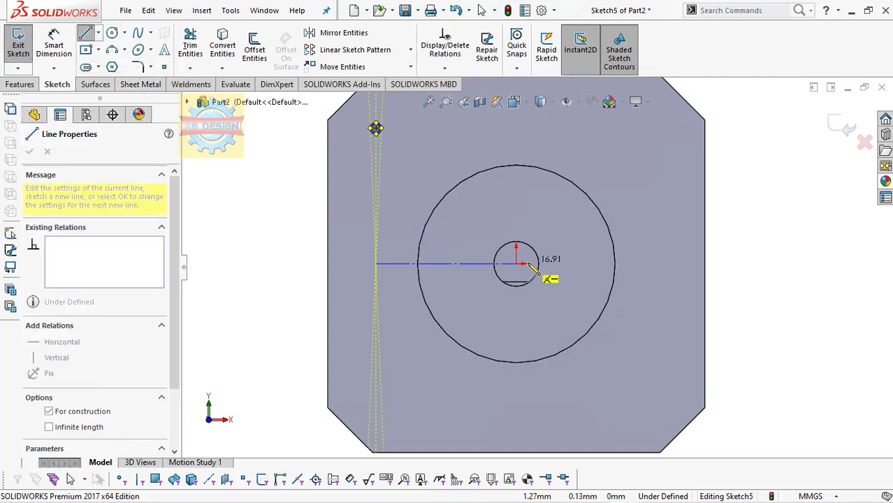
{"action": "left_click", "coordinate": [516, 264]}
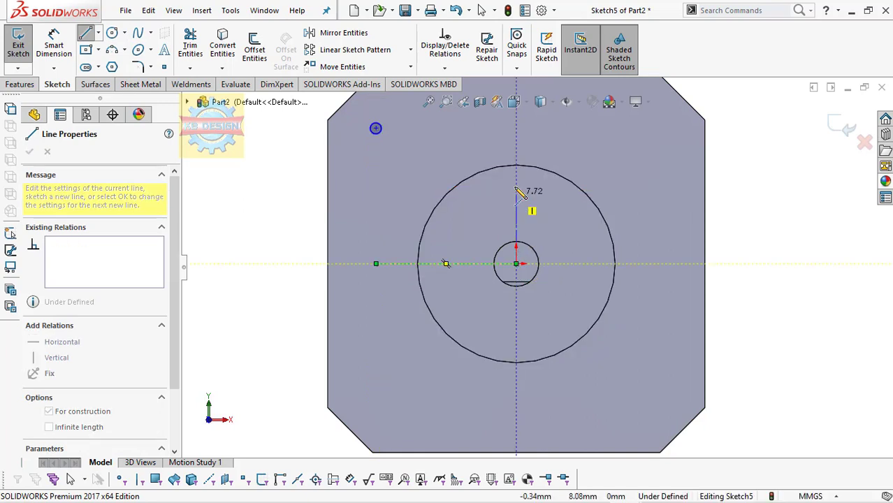
{"action": "left_click", "coordinate": [517, 154]}
{"action": "key", "text": "Escape"}
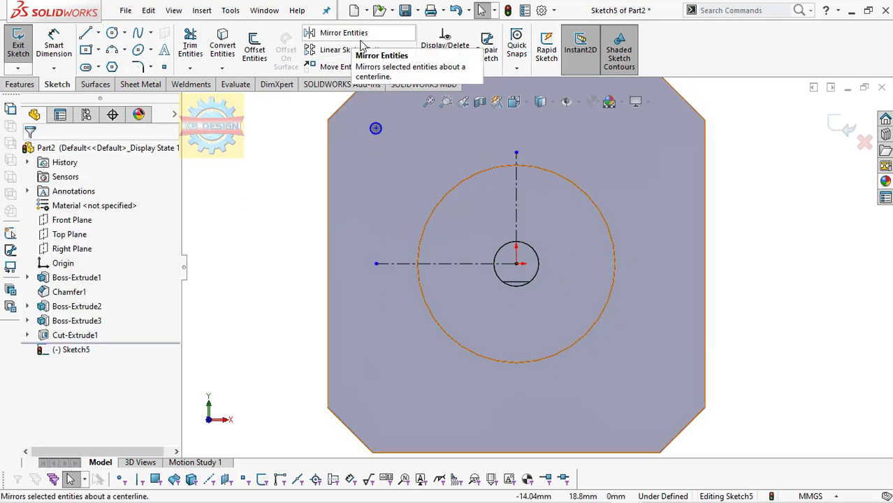
Mirror the top-left circle about the vertical centreline to the top-right corner.
{"action": "scroll", "coordinate": [370, 45], "scroll_direction": "up", "scroll_amount": 1}
{"action": "scroll", "coordinate": [536, 193], "scroll_direction": "up", "scroll_amount": 2}
{"action": "scroll", "coordinate": [536, 193], "scroll_direction": "down", "scroll_amount": 1}
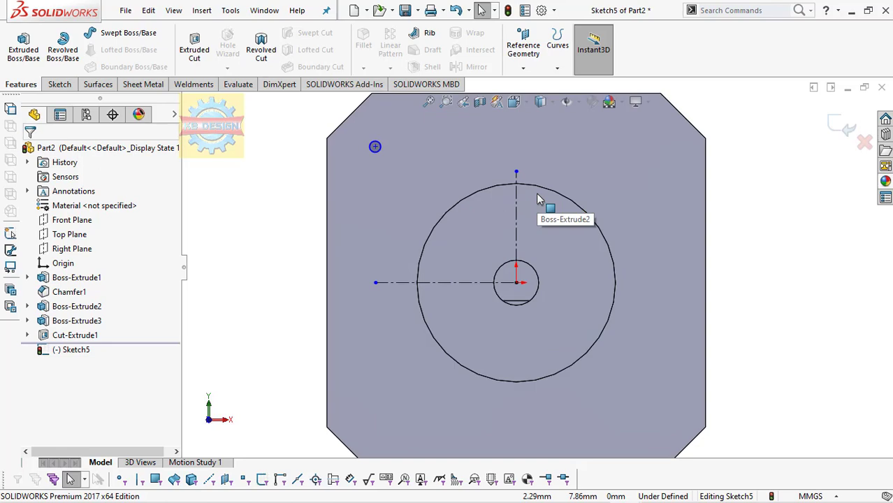
{"action": "left_click", "coordinate": [61, 84]}
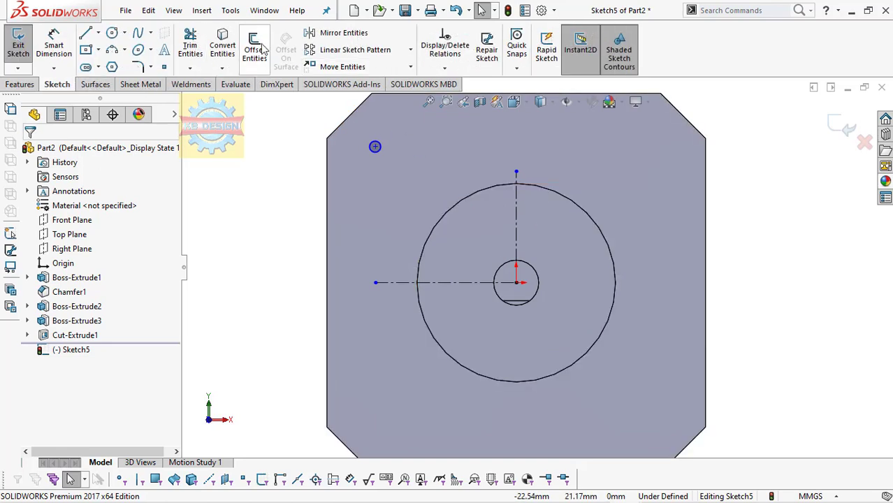
{"action": "left_click", "coordinate": [312, 36]}
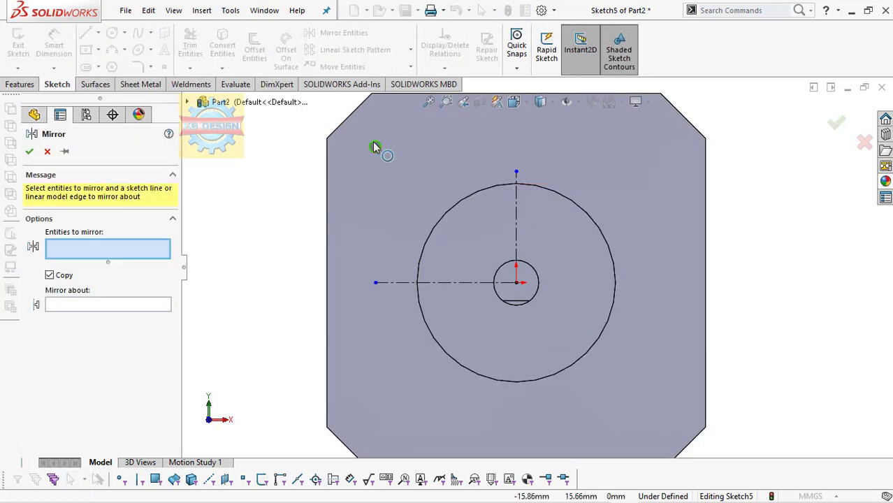
{"action": "left_click", "coordinate": [375, 146]}
{"action": "left_click", "coordinate": [156, 307]}
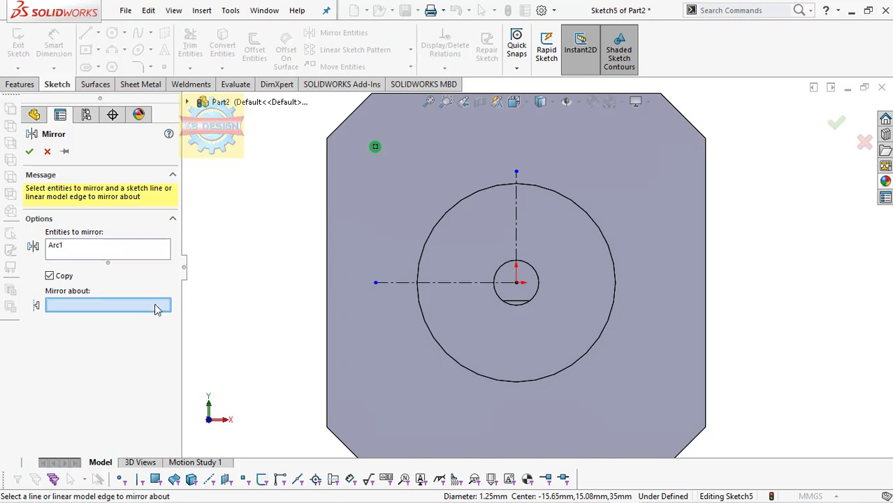
{"action": "left_click", "coordinate": [516, 243]}
{"action": "left_click", "coordinate": [28, 151]}
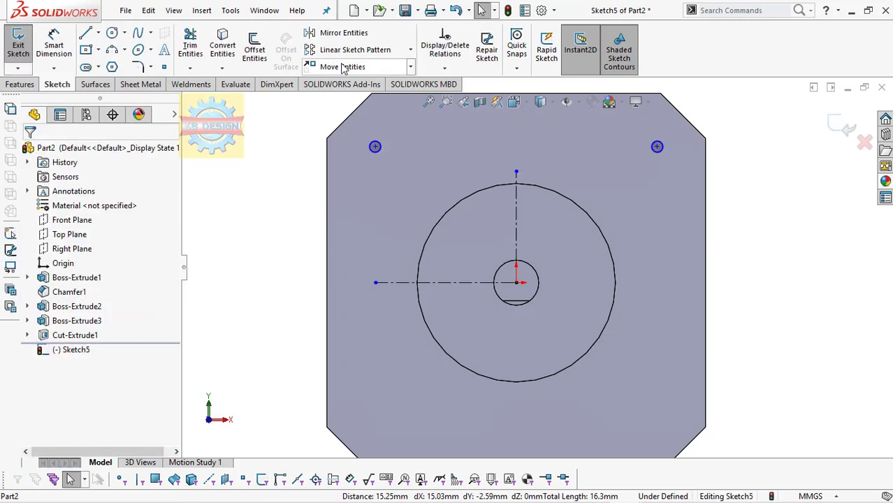
Mirror both top circles about the horizontal centreline to the bottom corners.
{"action": "left_click", "coordinate": [336, 33]}
{"action": "left_click", "coordinate": [381, 150]}
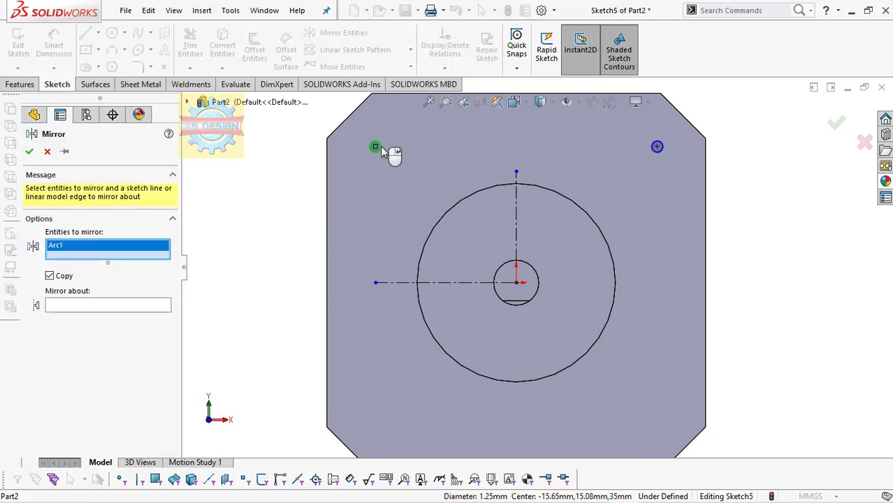
{"action": "left_click", "coordinate": [660, 147]}
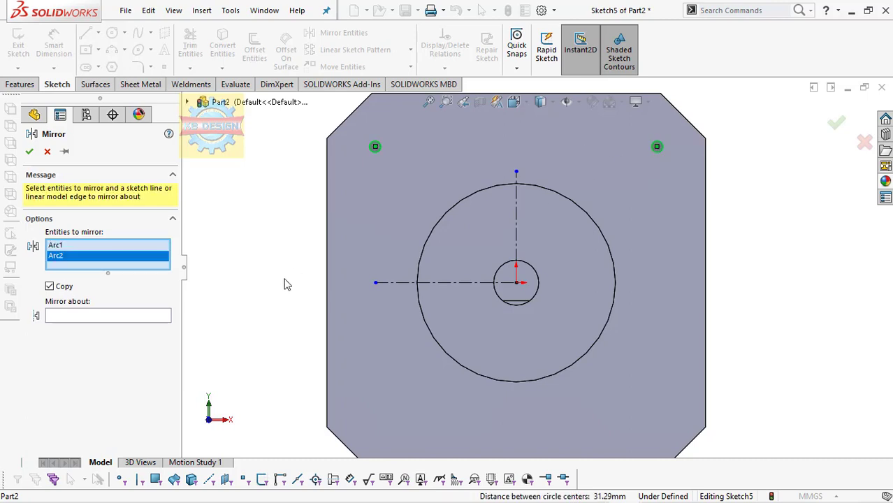
{"action": "left_click", "coordinate": [116, 318]}
{"action": "left_click", "coordinate": [390, 283]}
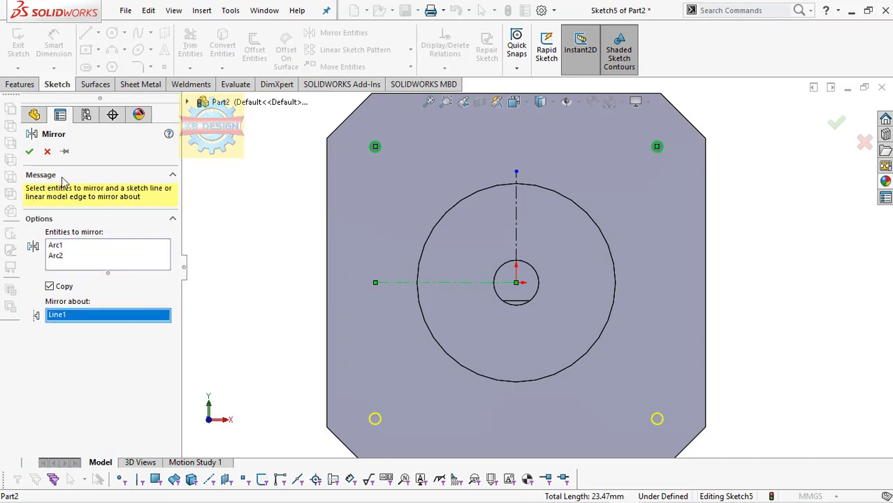
{"action": "left_click", "coordinate": [29, 153]}
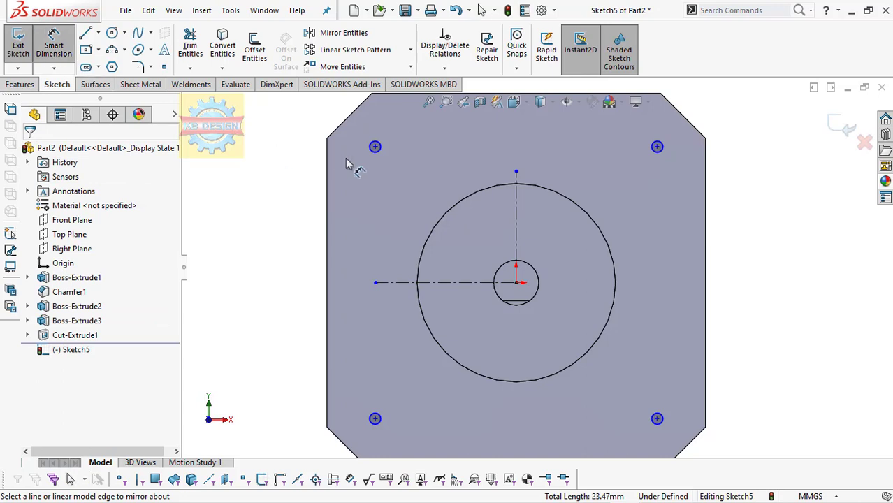
Dimension the top-left hole diameter to 3 mm.
{"action": "left_click", "coordinate": [374, 147]}
{"action": "left_click", "coordinate": [300, 181]}
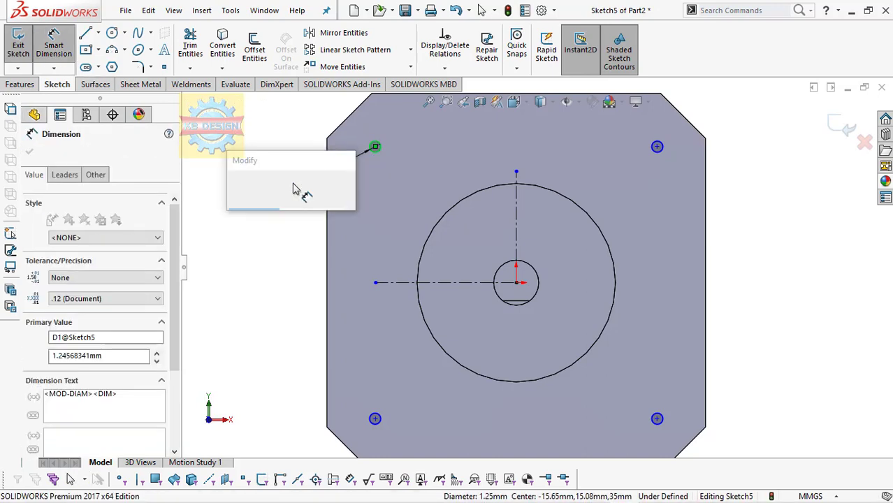
{"action": "type", "text": "3"}
{"action": "key", "text": "Return"}
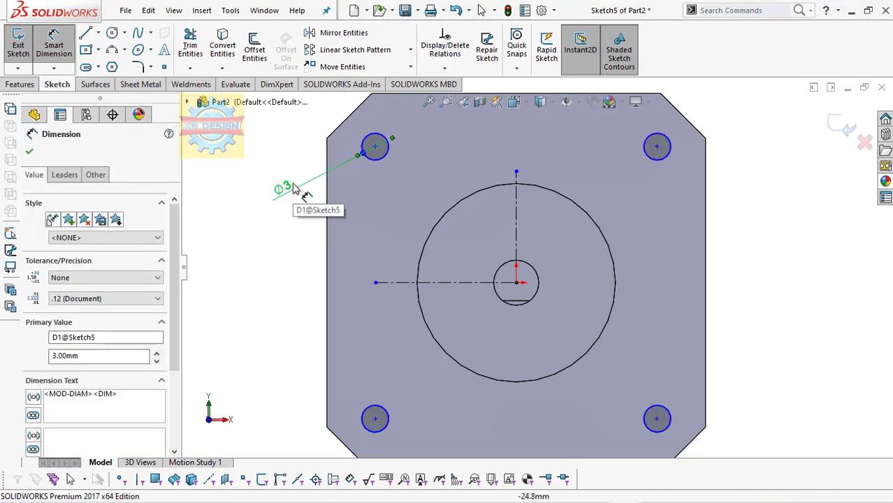
{"action": "key", "text": "Escape"}
Set the hole centre spacing to 31 mm vertically and 31 mm horizontally.
{"action": "left_click", "coordinate": [376, 146]}
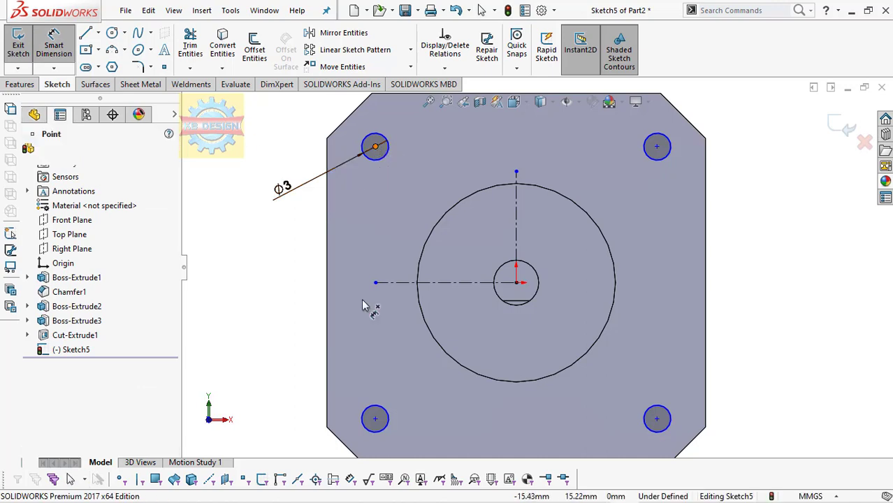
{"action": "left_click", "coordinate": [376, 420]}
{"action": "left_click", "coordinate": [241, 358]}
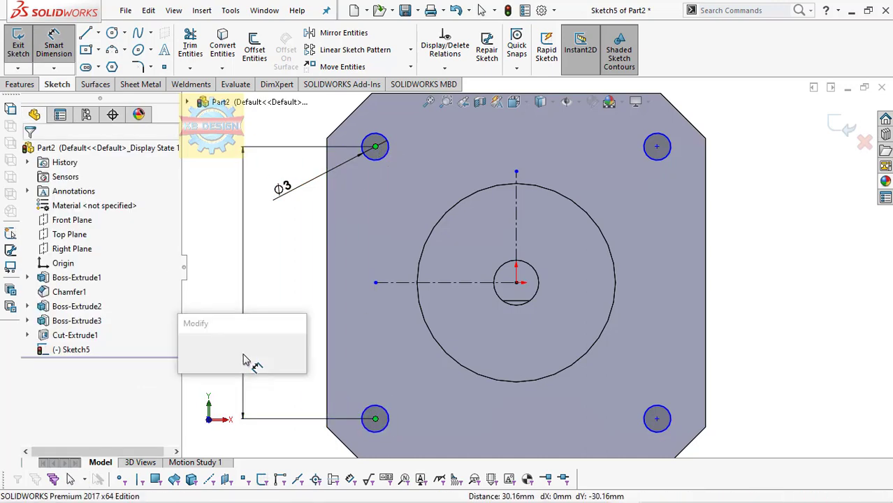
{"action": "type", "text": "31"}
{"action": "key", "text": "Return"}
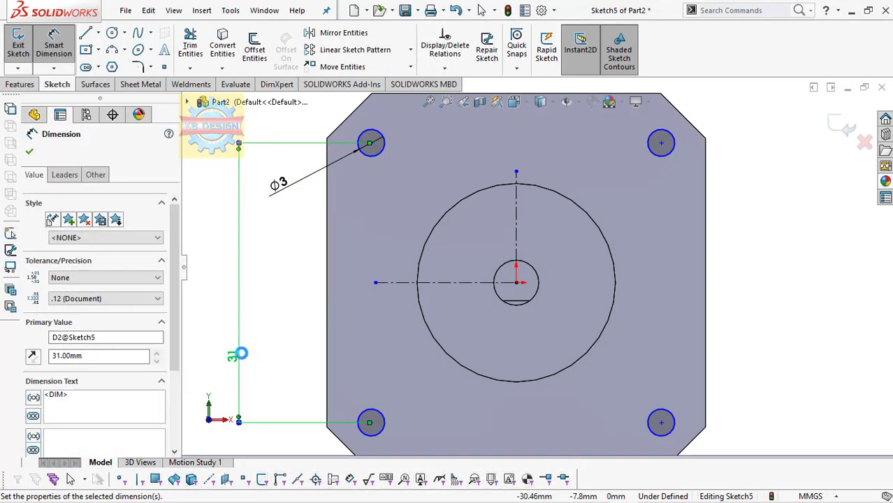
{"action": "key", "text": "Escape"}
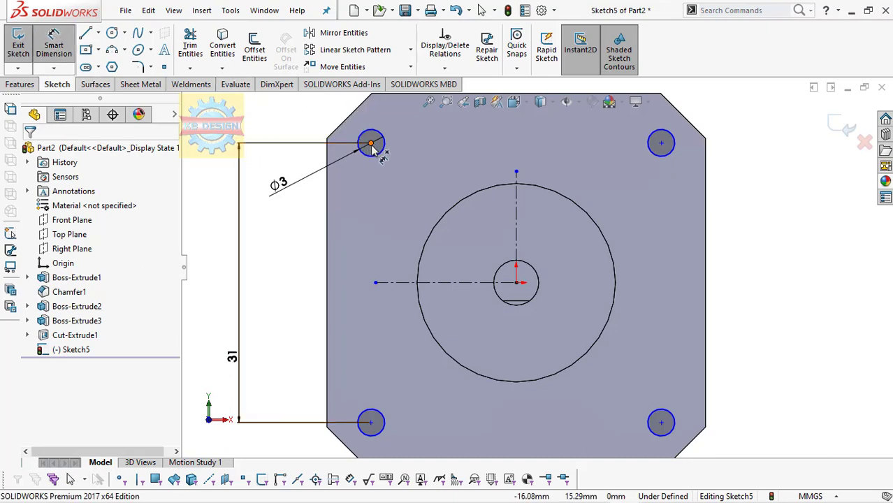
{"action": "left_click", "coordinate": [371, 144]}
{"action": "left_click", "coordinate": [662, 143]}
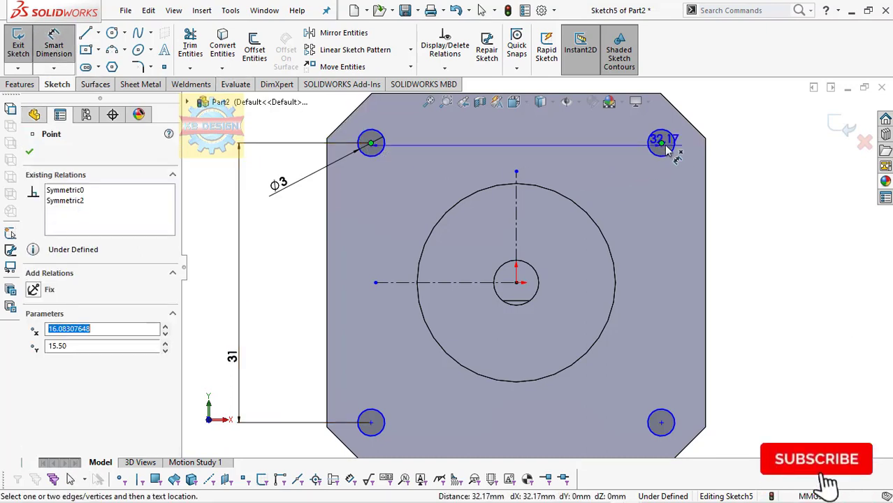
{"action": "left_click", "coordinate": [740, 135]}
{"action": "type", "text": "31"}
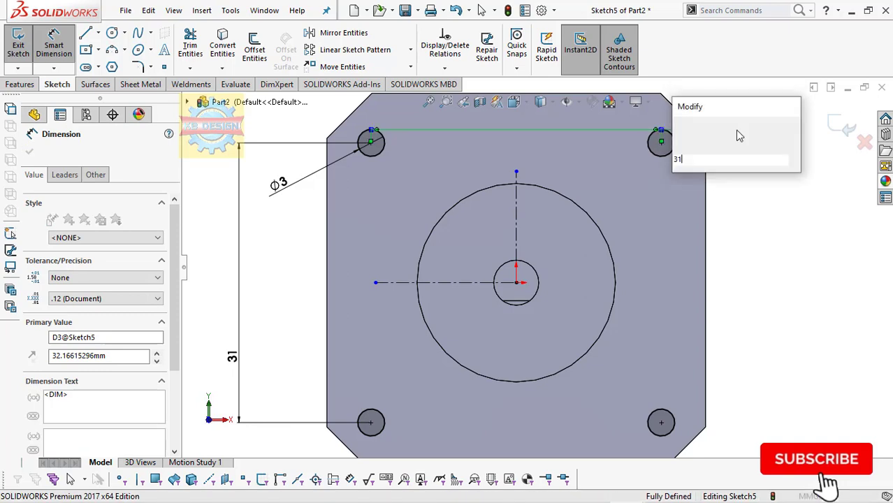
{"action": "key", "text": "Return"}
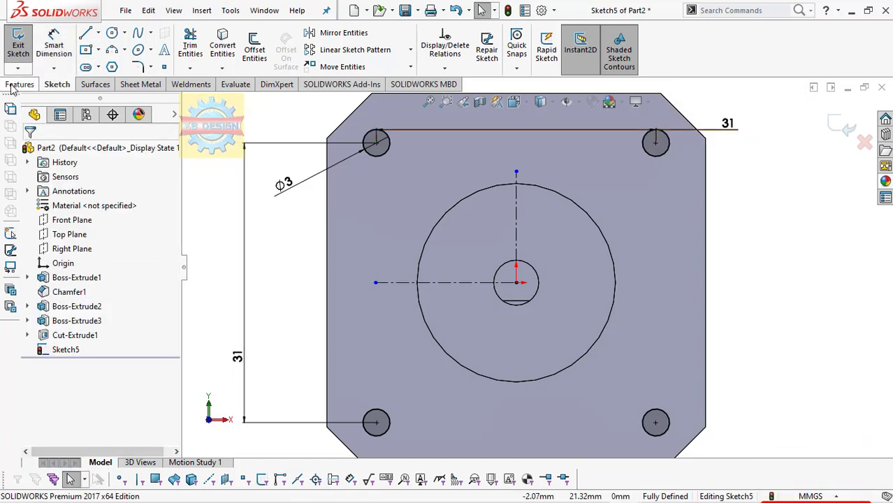
Extrude-cut the four Ø3 mm mounting holes to a blind depth of 4.5 mm.
{"action": "left_click", "coordinate": [15, 85]}
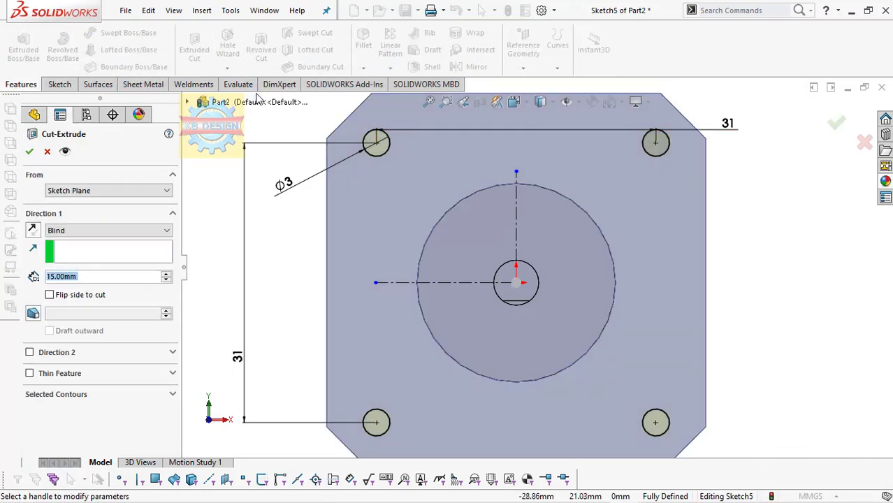
{"action": "type", "text": "4.5"}
{"action": "key", "text": "Return"}
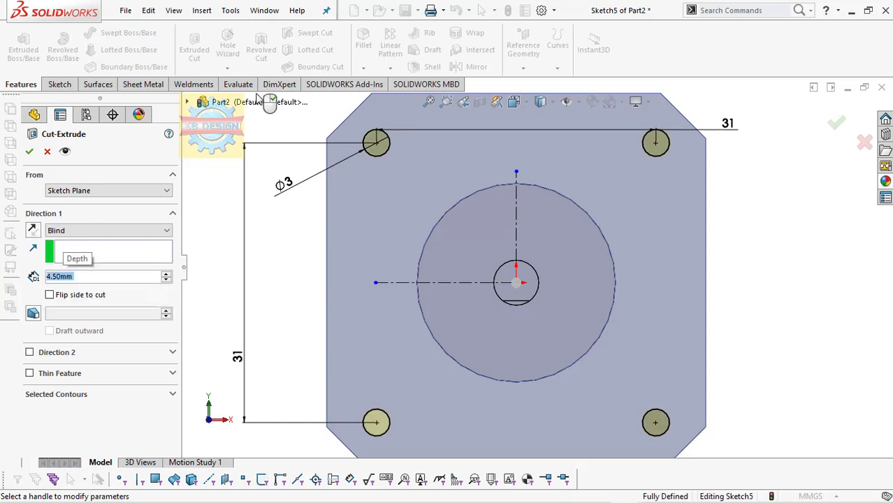
{"action": "left_click", "coordinate": [30, 152]}
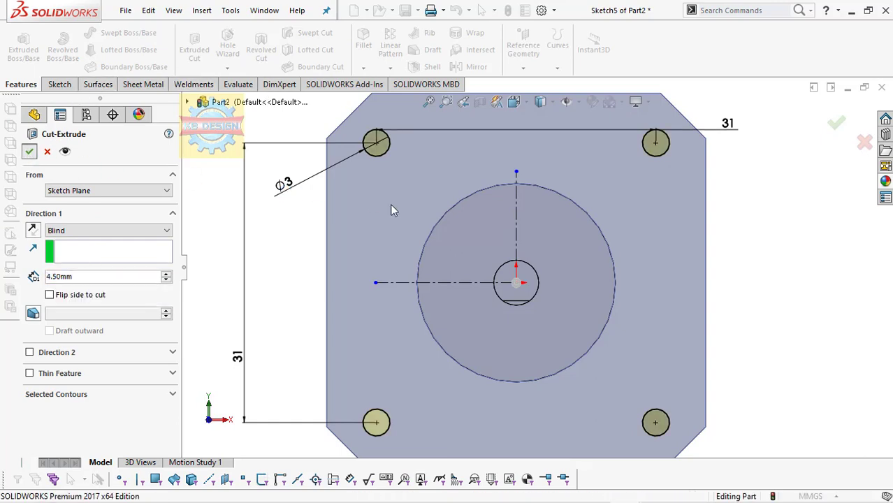
{"action": "key", "text": "f"}
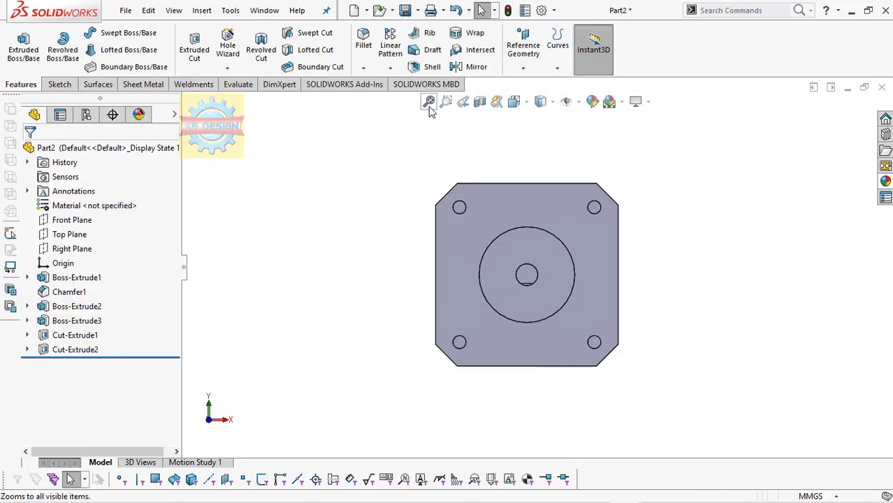
{"action": "left_click", "coordinate": [446, 101]}
{"action": "scroll", "coordinate": [473, 182], "scroll_direction": "up", "scroll_amount": 2}
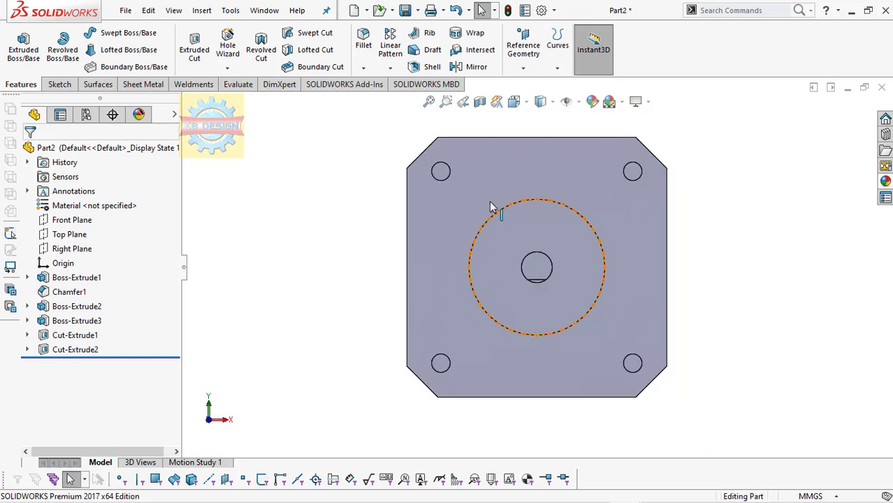
{"action": "scroll", "coordinate": [491, 204], "scroll_direction": "up", "scroll_amount": 2}
{"action": "middle_click_drag", "start_coordinate": [509, 245], "coordinate": [511, 127]}
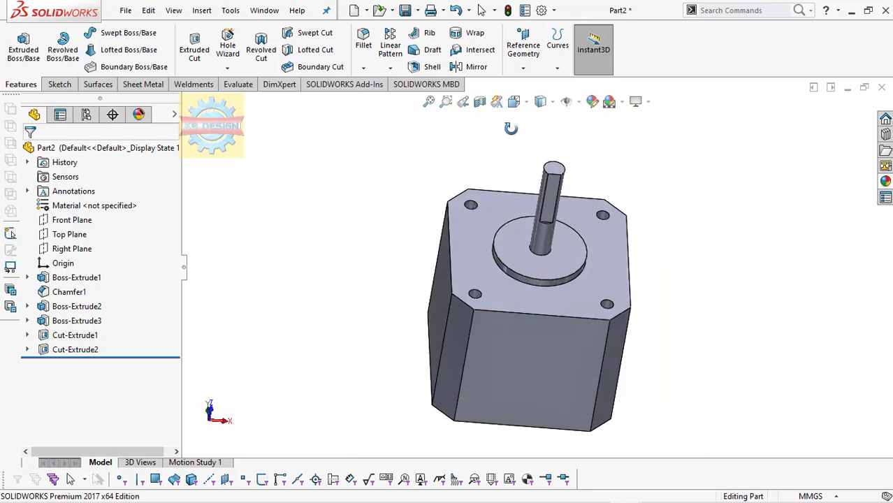
Create Plane1 as an offset plane below the motor body's top face.
{"action": "left_click", "coordinate": [513, 292]}
{"action": "left_click", "coordinate": [523, 68]}
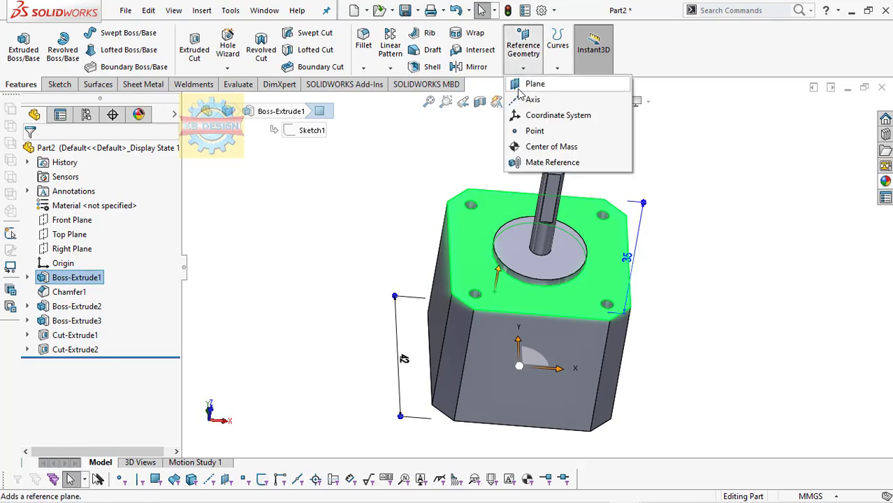
{"action": "left_click", "coordinate": [530, 82]}
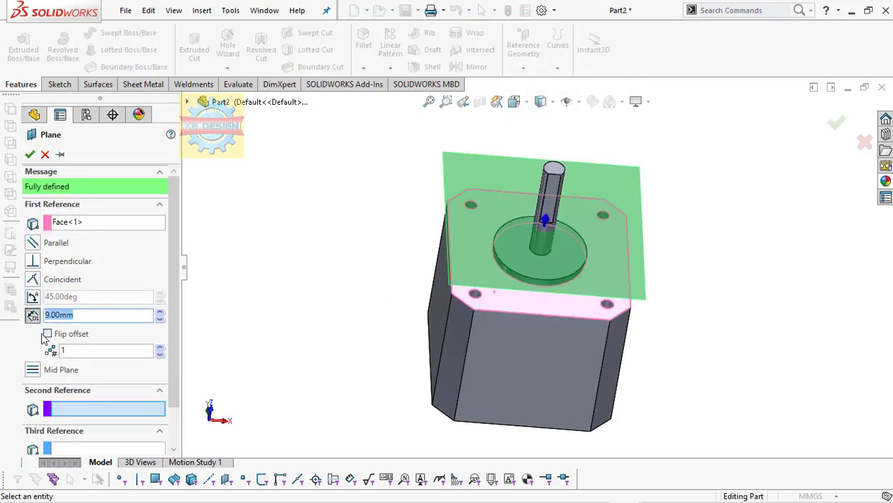
{"action": "left_click", "coordinate": [46, 334]}
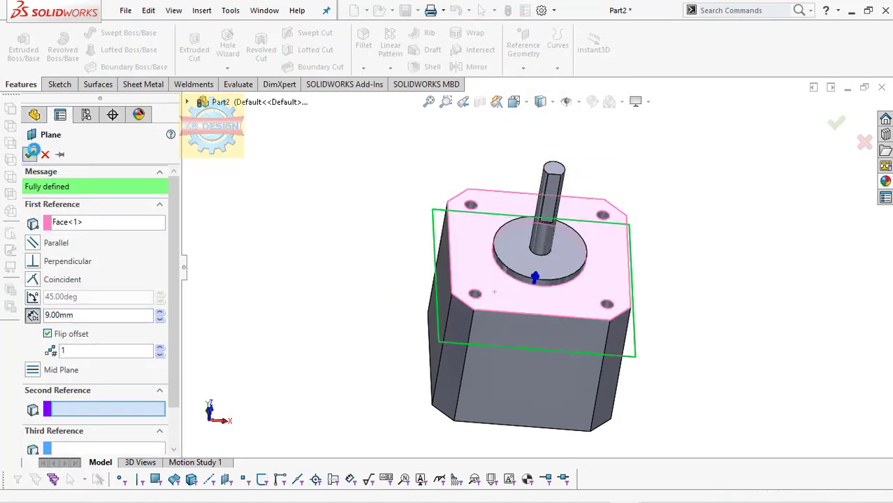
{"action": "left_click", "coordinate": [30, 154]}
{"action": "left_click", "coordinate": [59, 83]}
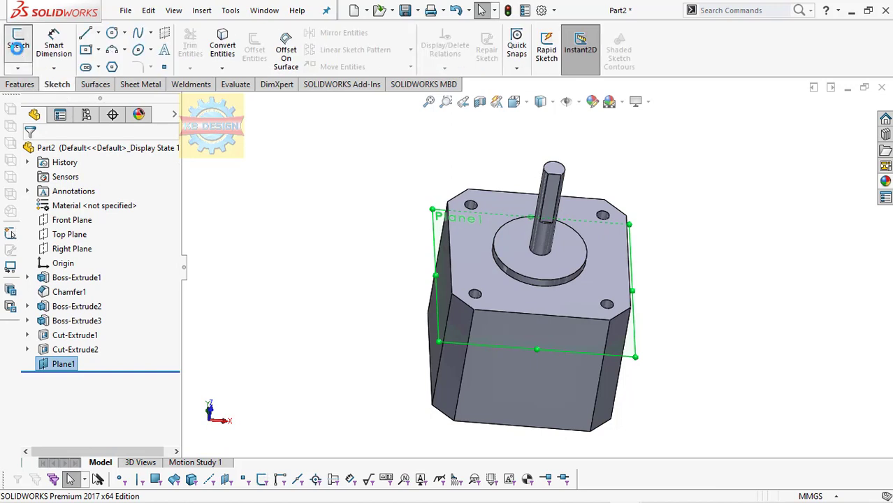
Cut a Ø64.85 mm circle centred on the shaft 15 mm deep, keeping all bodies.
{"action": "left_click", "coordinate": [111, 34]}
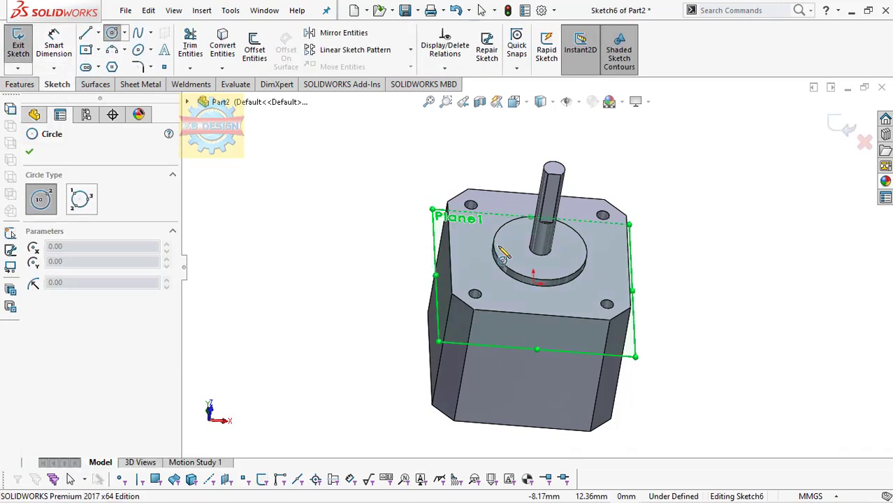
{"action": "left_click", "coordinate": [534, 283]}
{"action": "left_click", "coordinate": [632, 228]}
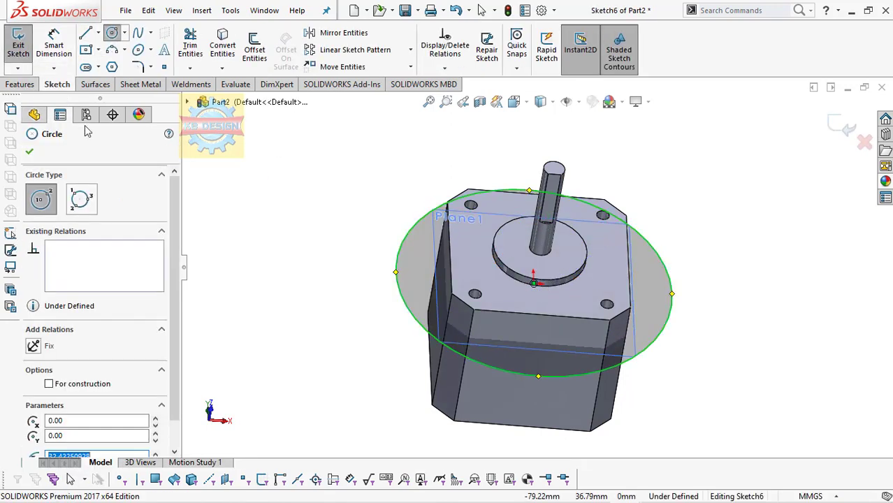
{"action": "left_click", "coordinate": [21, 84]}
{"action": "left_click", "coordinate": [194, 47]}
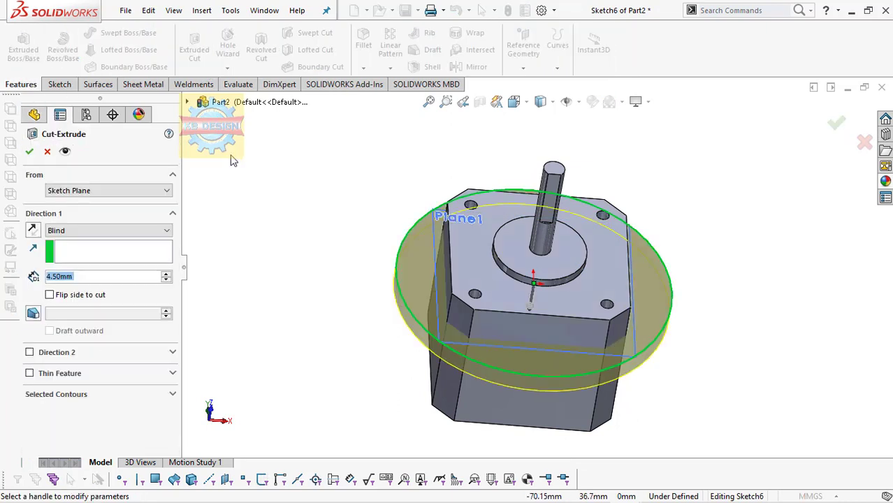
{"action": "type", "text": "15"}
{"action": "key", "text": "Return"}
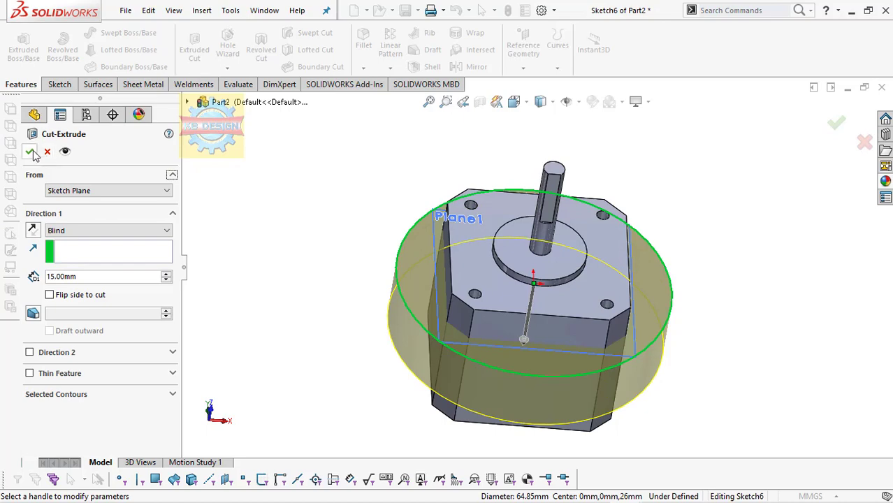
{"action": "left_click", "coordinate": [30, 151]}
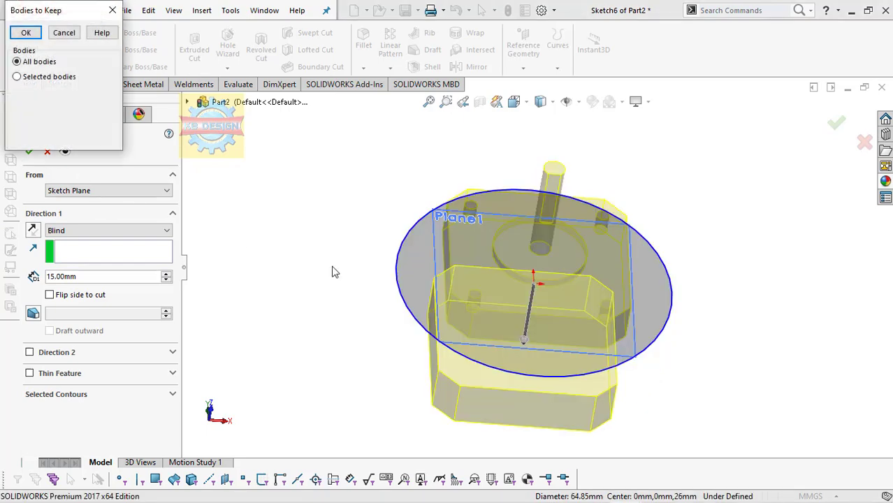
{"action": "left_click", "coordinate": [25, 33]}
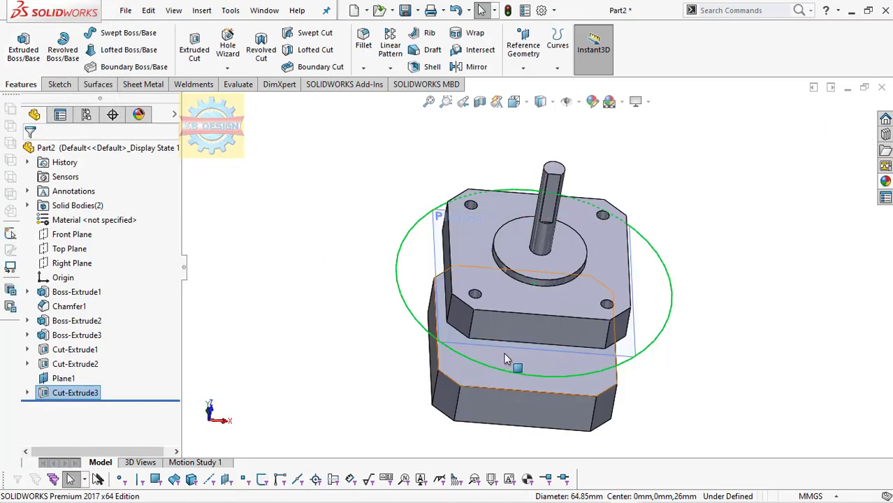
Start a sketch on Plane1 and draw a center rectangle on the shaft axis.
{"action": "left_click", "coordinate": [461, 343]}
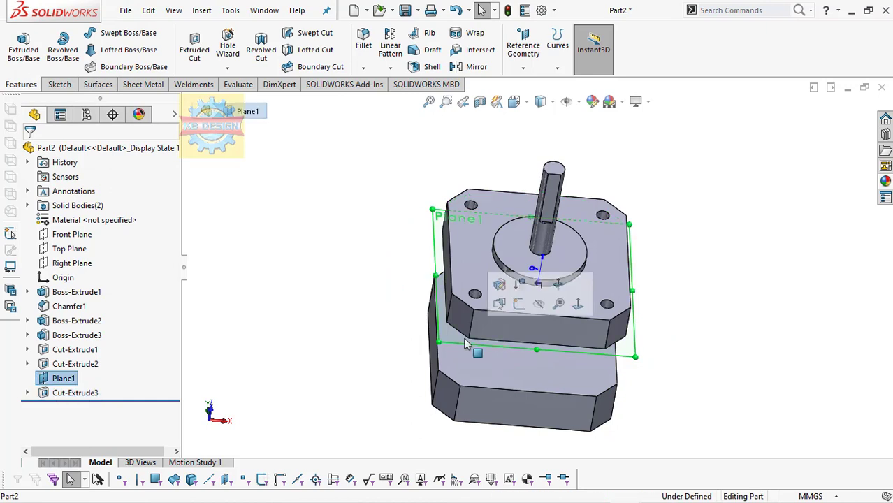
{"action": "left_click", "coordinate": [519, 304]}
{"action": "left_click", "coordinate": [86, 50]}
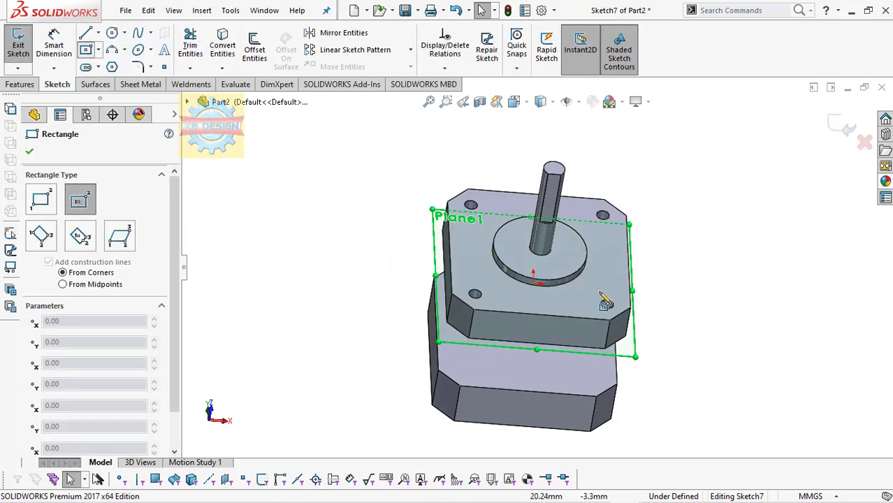
{"action": "left_click", "coordinate": [534, 283]}
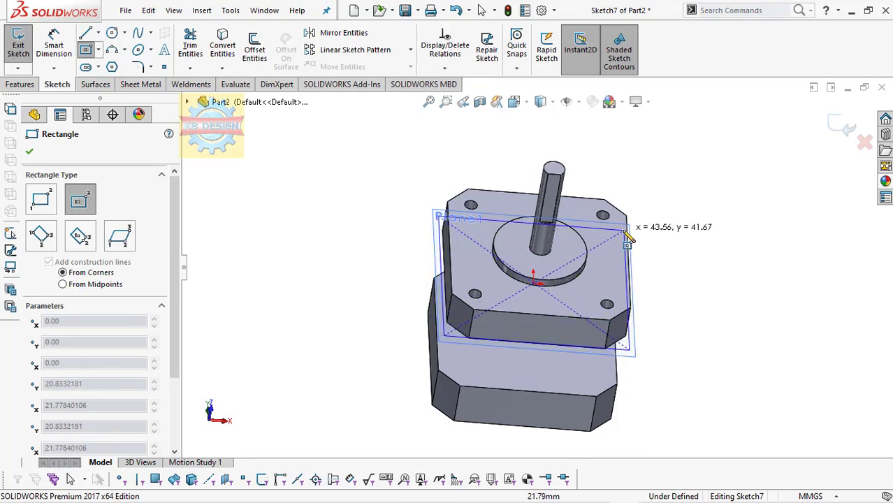
{"action": "left_click", "coordinate": [568, 259]}
{"action": "key", "text": "space"}
{"action": "left_click", "coordinate": [576, 224]}
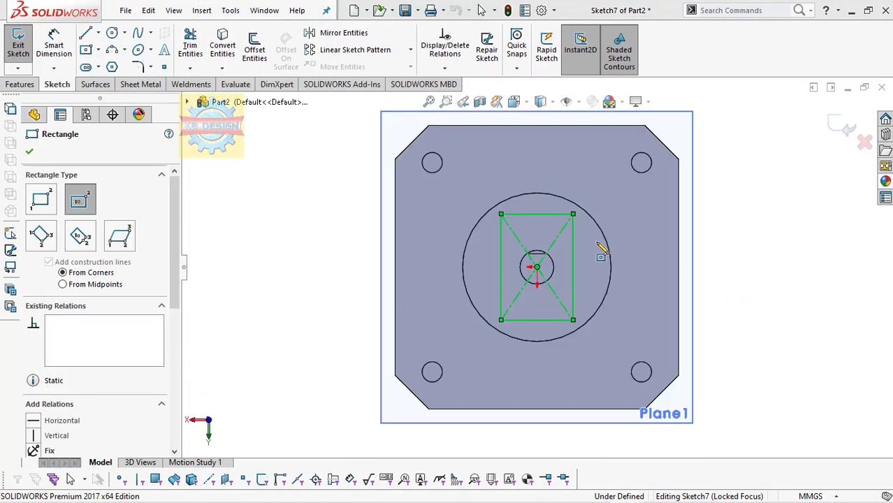
{"action": "key", "text": "Escape"}
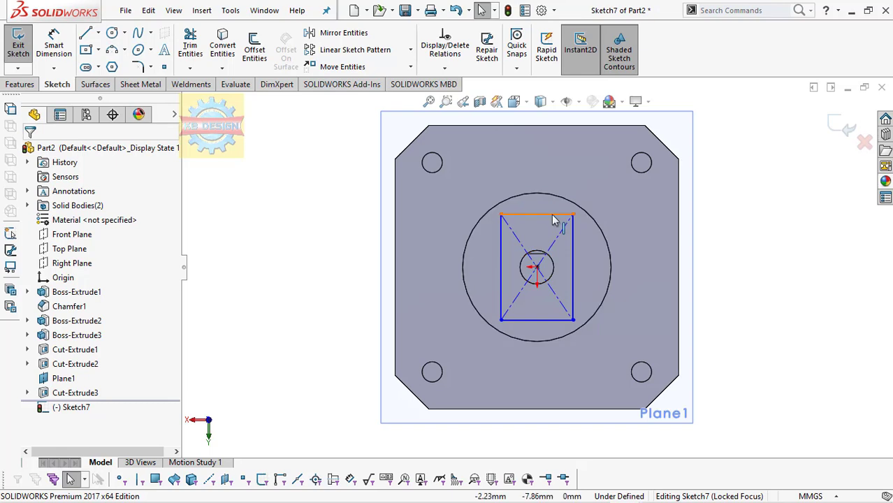
Make the rectangle's top side collinear with the part's top edge.
{"action": "left_click", "coordinate": [563, 215]}
{"action": "left_click", "coordinate": [445, 67]}
{"action": "left_click", "coordinate": [464, 100]}
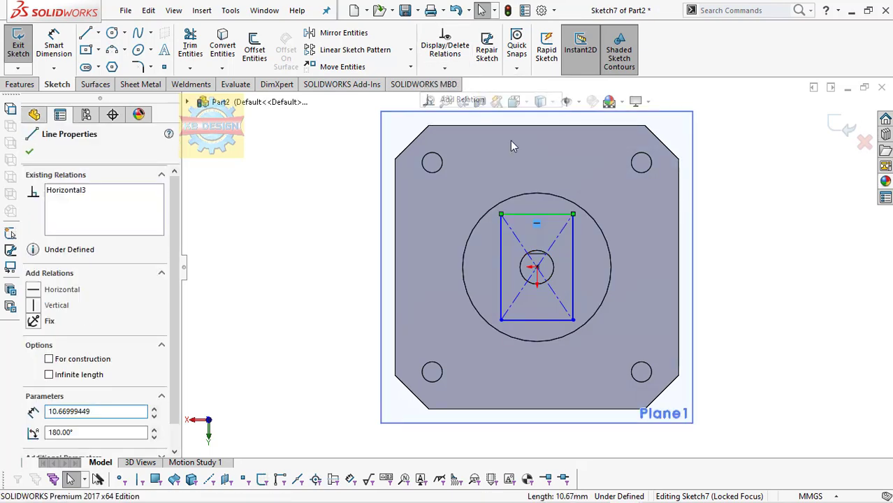
{"action": "left_click", "coordinate": [521, 130]}
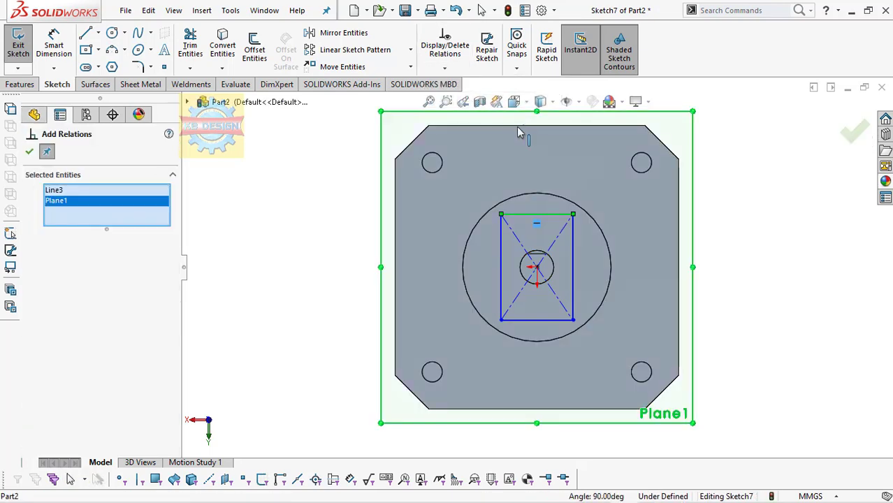
{"action": "key", "text": "Escape"}
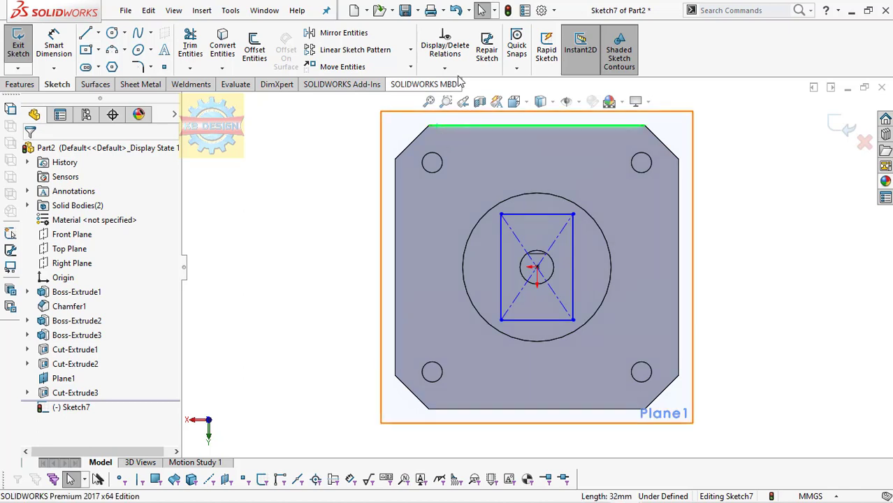
{"action": "left_click", "coordinate": [444, 67]}
{"action": "left_click", "coordinate": [461, 99]}
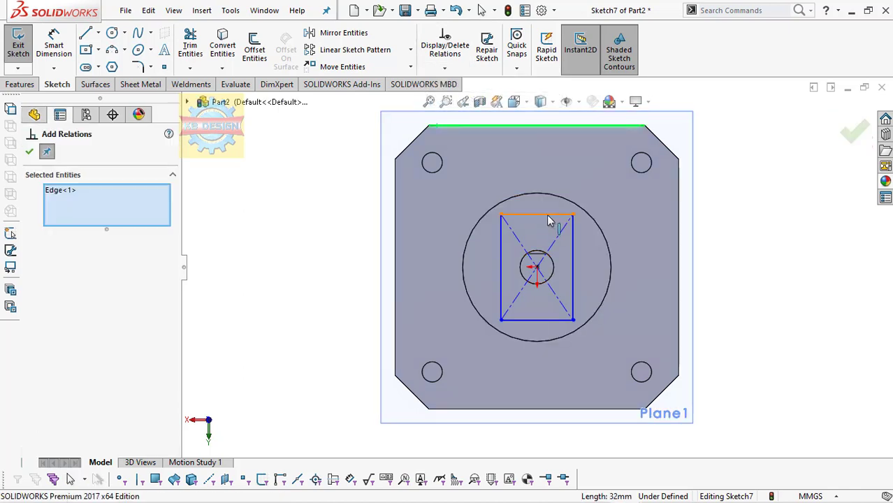
{"action": "left_click", "coordinate": [549, 221]}
{"action": "left_click", "coordinate": [37, 364]}
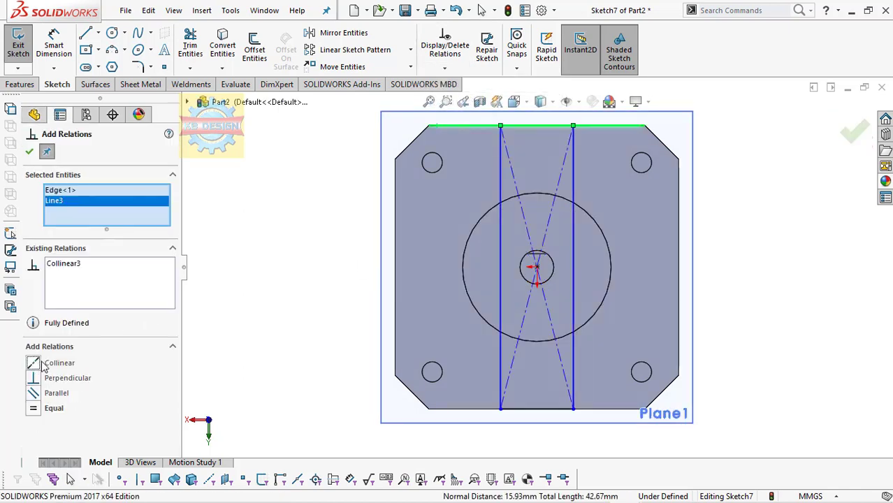
{"action": "key", "text": "Escape"}
Make the rectangle's right side collinear with the part's right edge.
{"action": "left_click", "coordinate": [573, 277]}
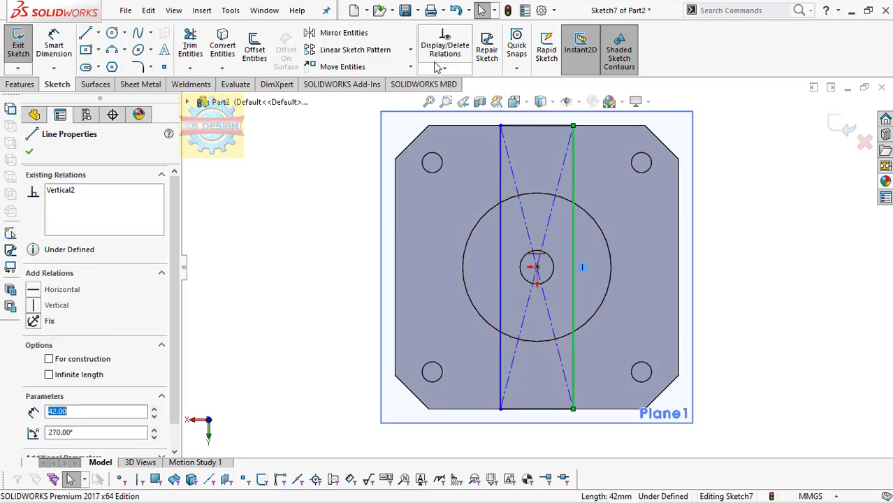
{"action": "left_click", "coordinate": [442, 68]}
{"action": "left_click", "coordinate": [454, 132]}
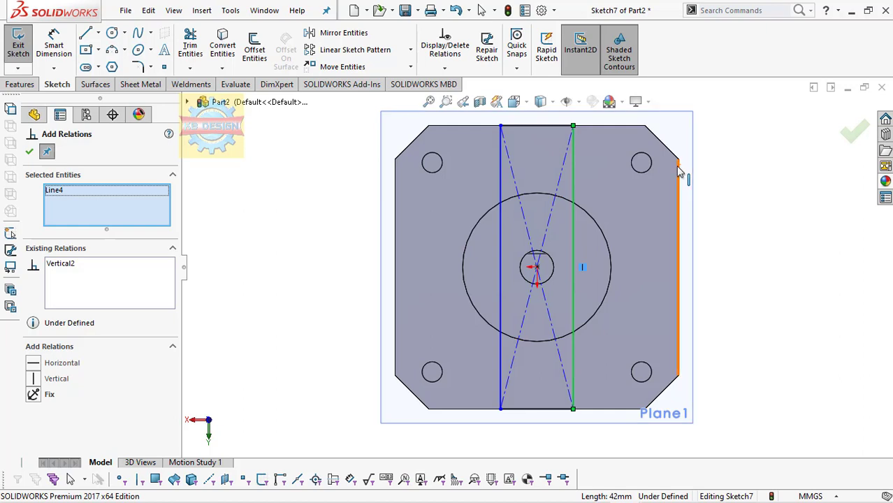
{"action": "left_click", "coordinate": [678, 176]}
{"action": "left_click", "coordinate": [34, 364]}
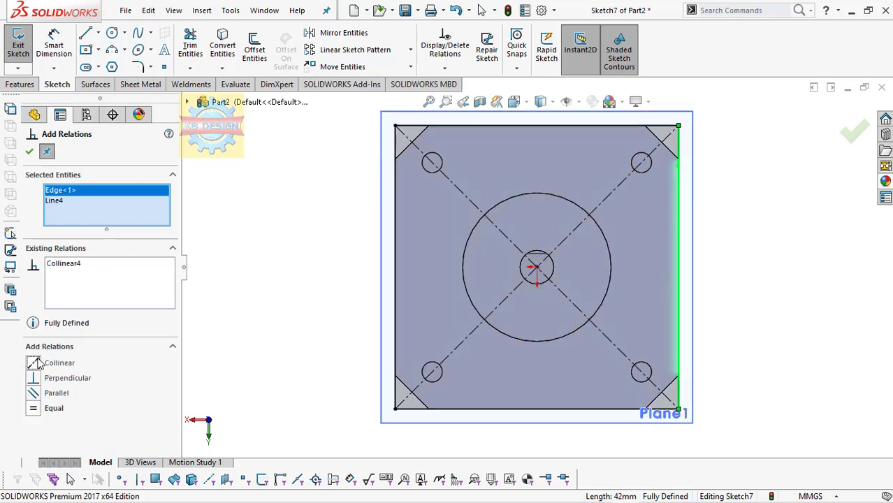
{"action": "key", "text": "Escape"}
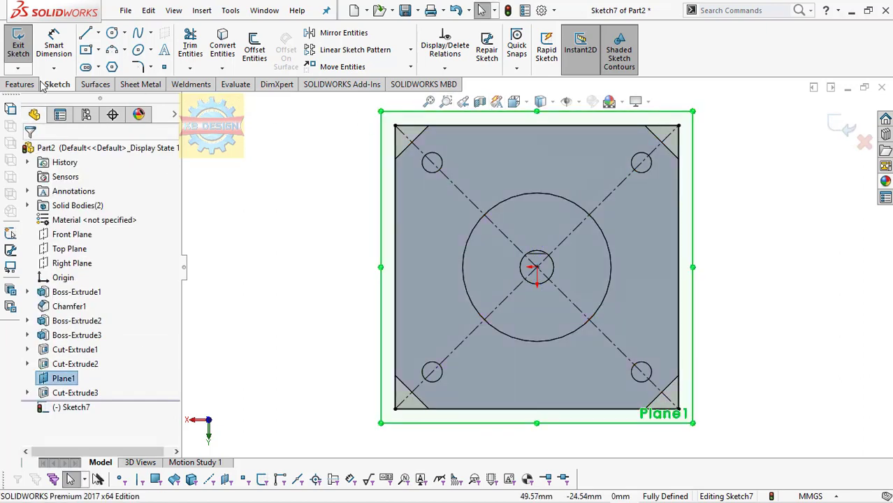
{"action": "left_click", "coordinate": [20, 84]}
Extrude Sketch7 15 mm downward into the gap as a separate, unmerged body.
{"action": "left_click", "coordinate": [28, 60]}
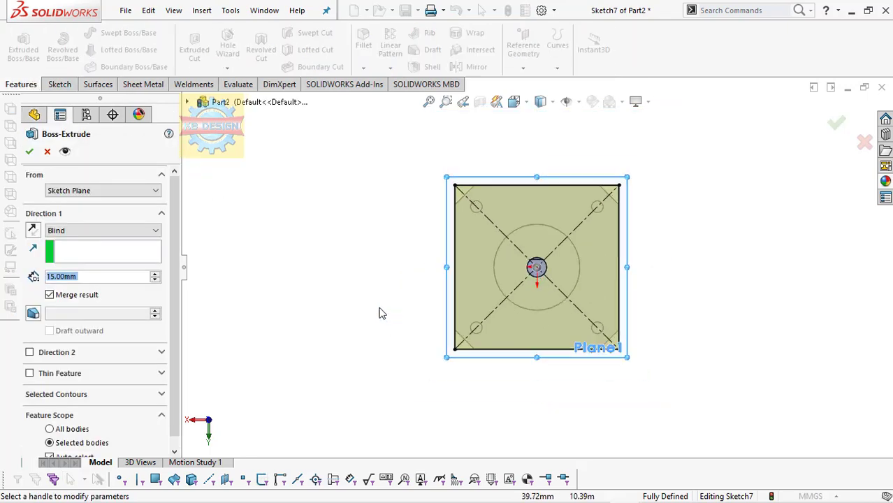
{"action": "middle_click_drag", "start_coordinate": [379, 311], "coordinate": [369, 186]}
{"action": "scroll", "coordinate": [187, 255], "scroll_direction": "down", "scroll_amount": 1}
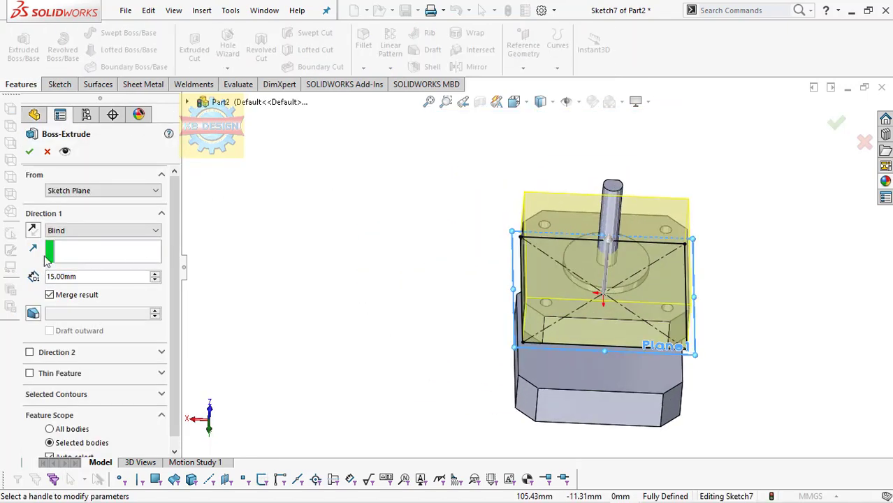
{"action": "left_click", "coordinate": [33, 231]}
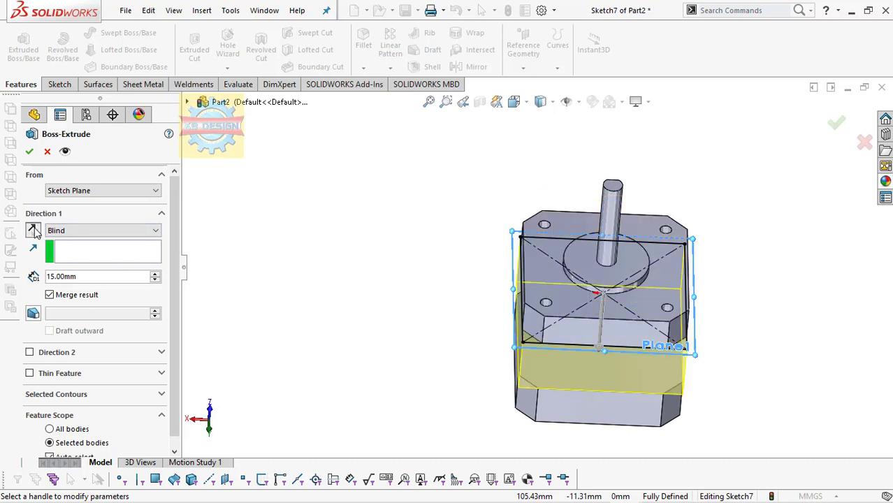
{"action": "left_click", "coordinate": [29, 153]}
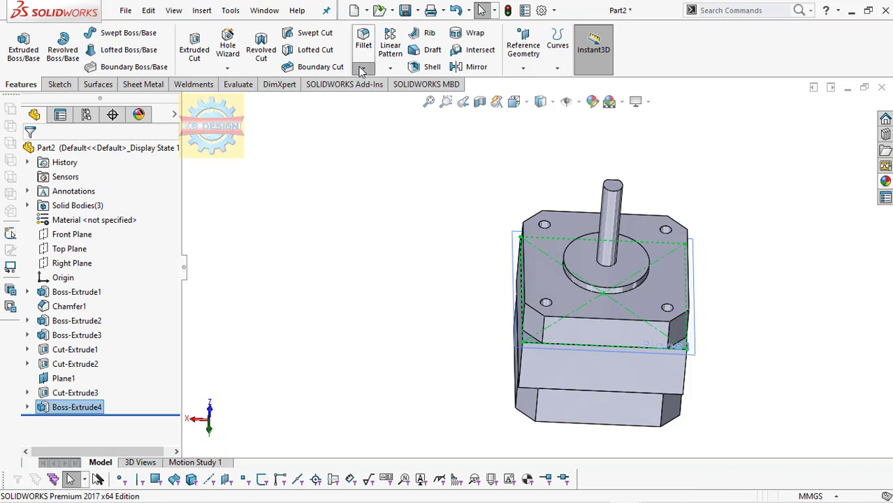
{"action": "left_click", "coordinate": [362, 68]}
Chamfer the added body's four vertical edges at 7.5 mm × 45° as Chamfer2.
{"action": "left_click", "coordinate": [360, 98]}
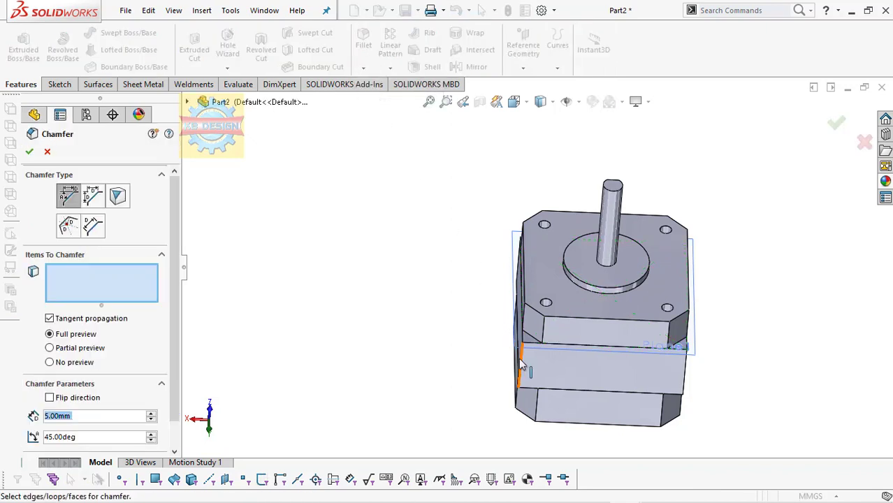
{"action": "type", "text": "7."}
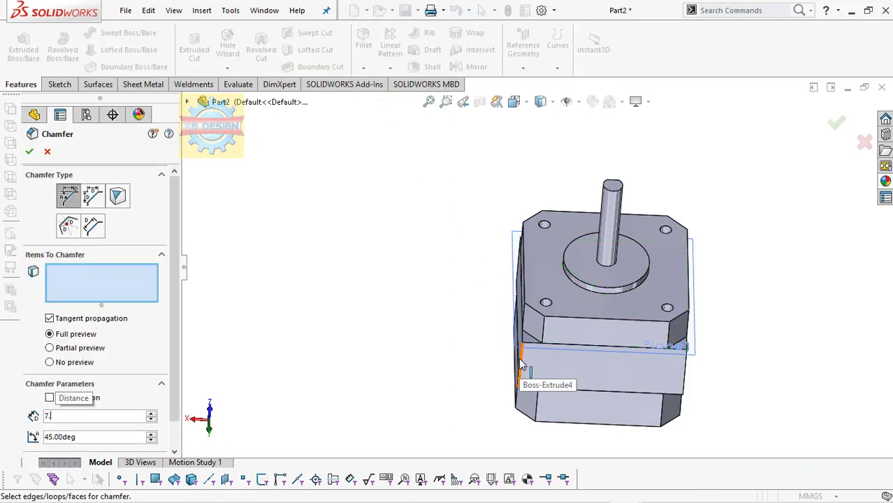
{"action": "type", "text": "5"}
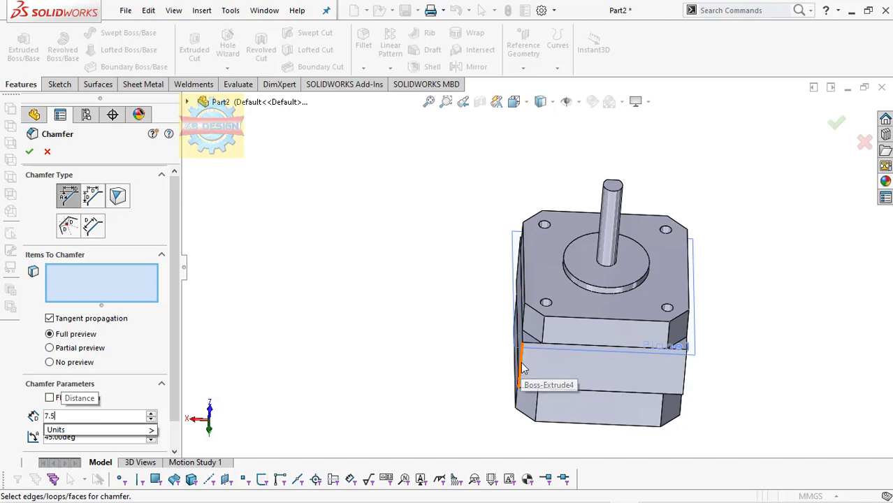
{"action": "left_click", "coordinate": [519, 374]}
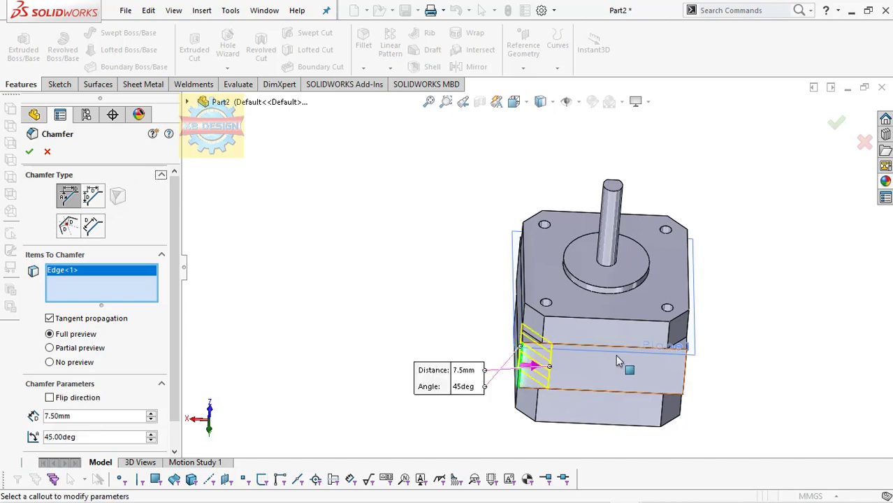
{"action": "left_click", "coordinate": [686, 370]}
{"action": "middle_click_drag", "start_coordinate": [577, 356], "coordinate": [538, 342]}
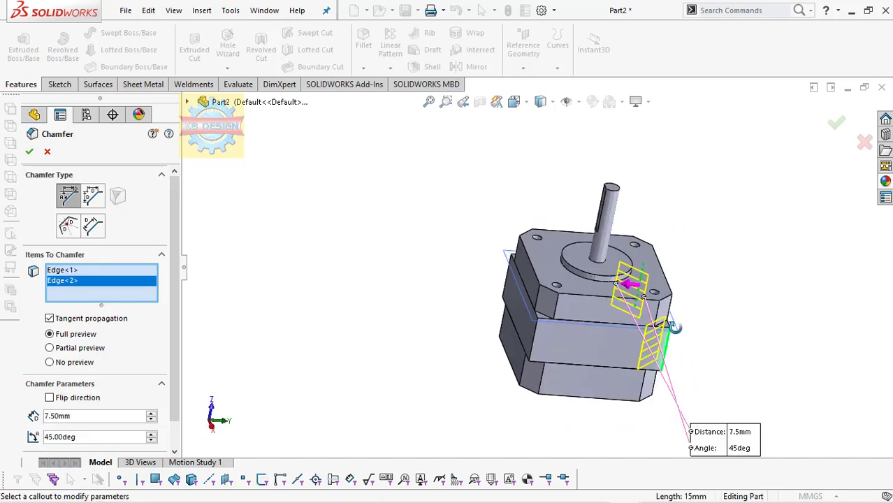
{"action": "left_click", "coordinate": [537, 342]}
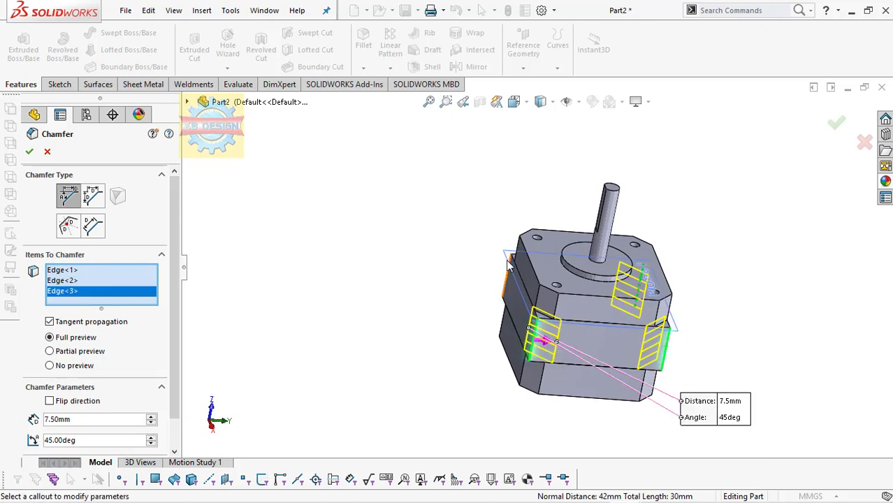
{"action": "left_click", "coordinate": [507, 277]}
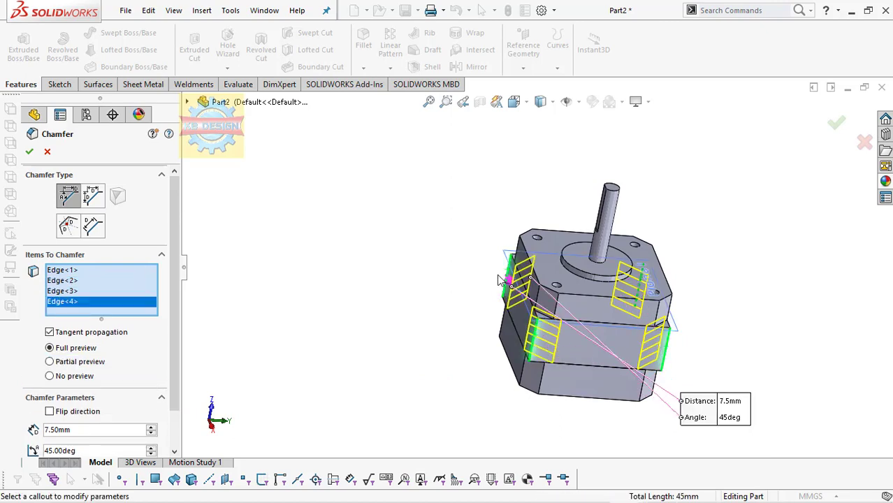
{"action": "left_click", "coordinate": [28, 152]}
{"action": "left_click", "coordinate": [593, 264]}
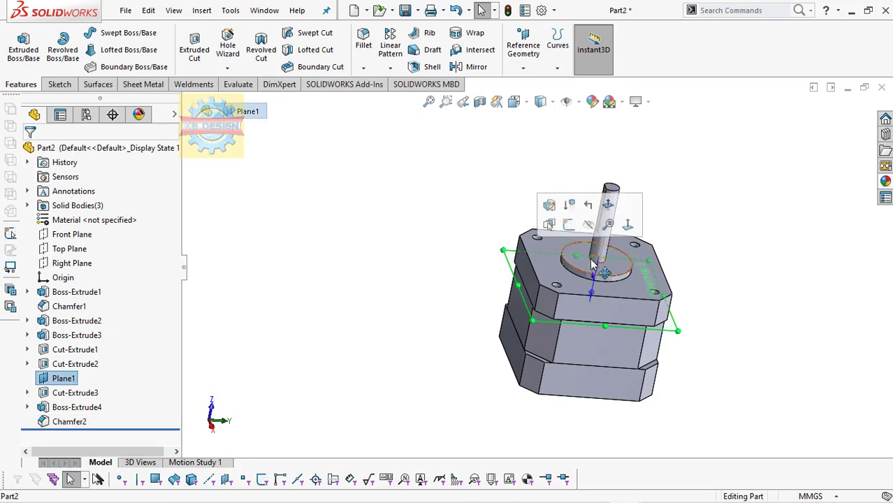
Hide Plane1 and open a new sketch on the motor's back end face, viewed normal to it.
{"action": "left_click", "coordinate": [588, 224]}
{"action": "mouse_move", "coordinate": [593, 298]}
{"action": "middle_mouse_down"}
{"action": "mouse_move", "coordinate": [590, 332]}
{"action": "mouse_move", "coordinate": [584, 268]}
{"action": "middle_mouse_up"}
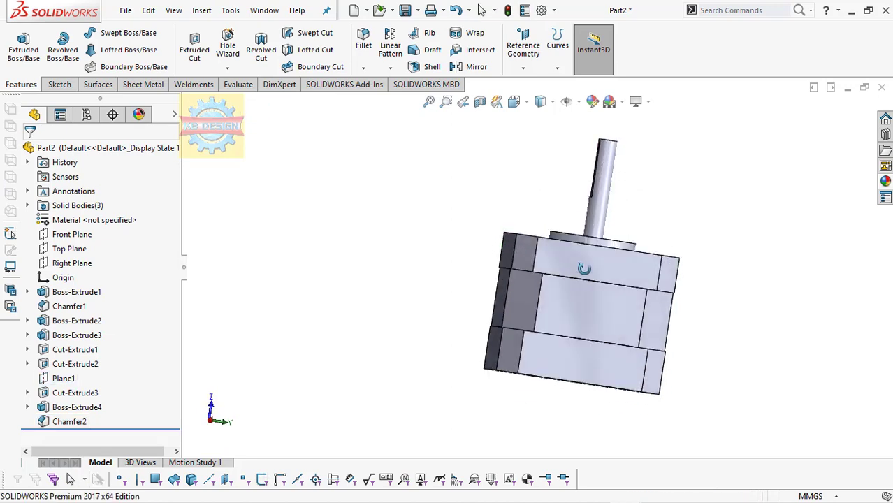
{"action": "middle_click_drag", "start_coordinate": [589, 353], "coordinate": [583, 339]}
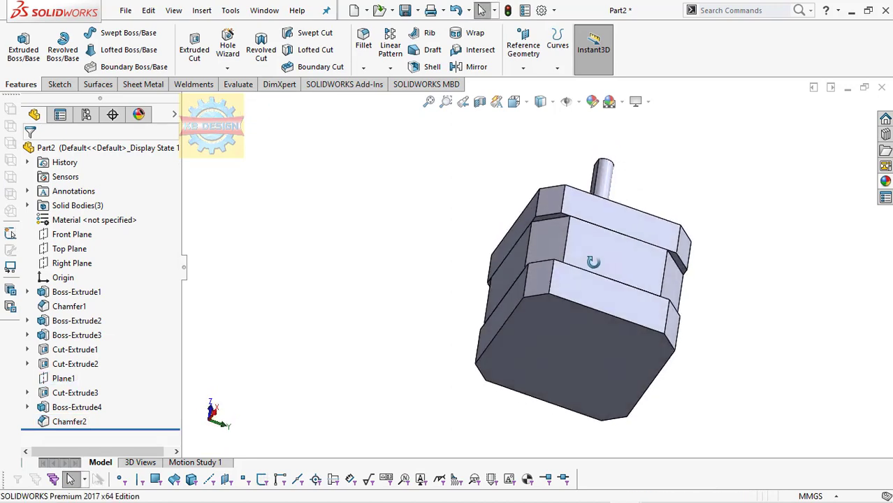
{"action": "left_click", "coordinate": [581, 338]}
{"action": "left_click", "coordinate": [696, 297]}
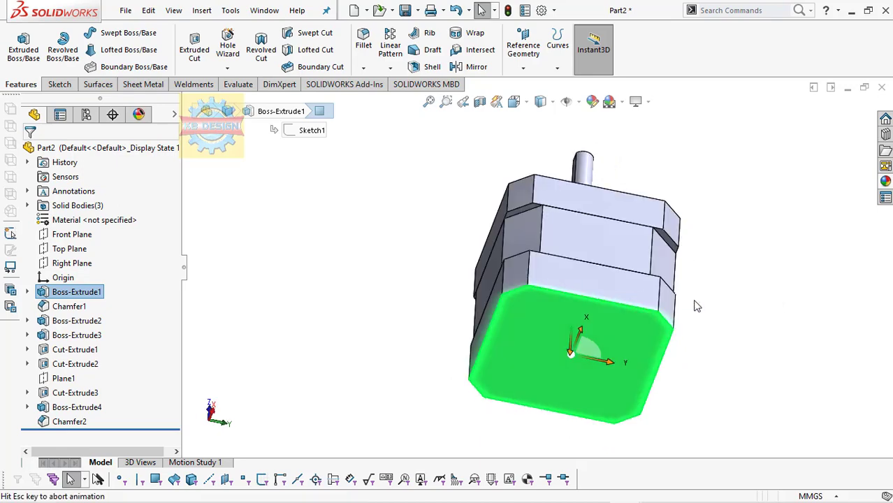
{"action": "left_click", "coordinate": [59, 84]}
Draw a corner rectangle overlapping the end face's top-right corner.
{"action": "left_click", "coordinate": [18, 46]}
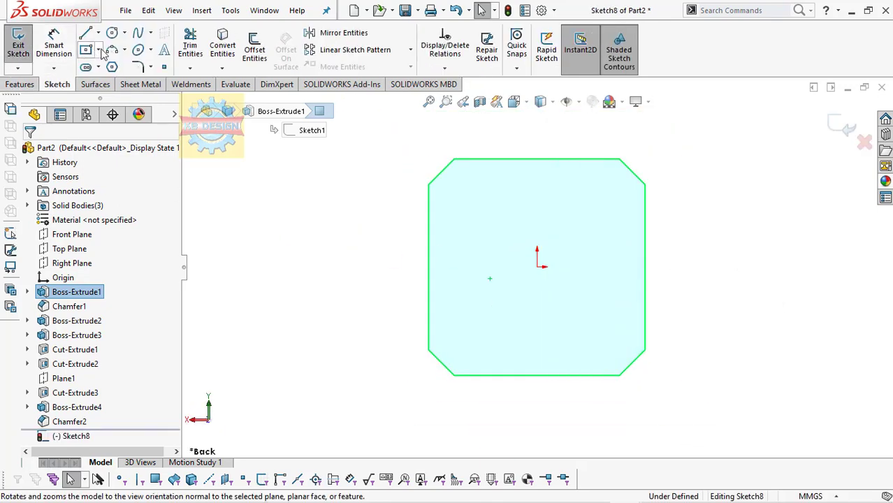
{"action": "left_click", "coordinate": [99, 50]}
{"action": "left_click", "coordinate": [111, 65]}
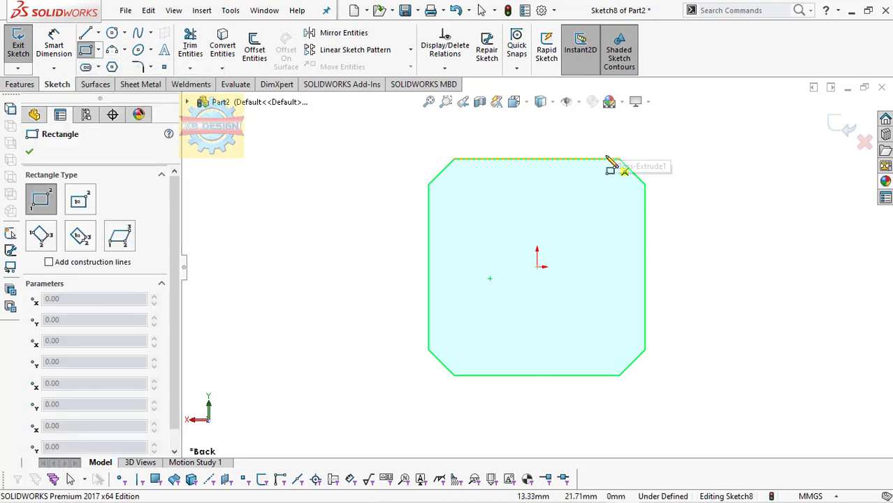
{"action": "left_click", "coordinate": [601, 137]}
{"action": "left_click", "coordinate": [666, 194]}
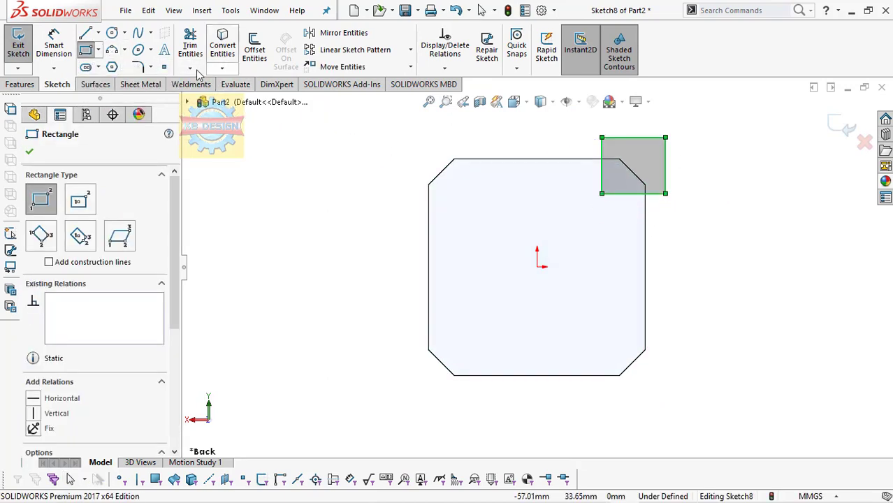
{"action": "left_click", "coordinate": [68, 47]}
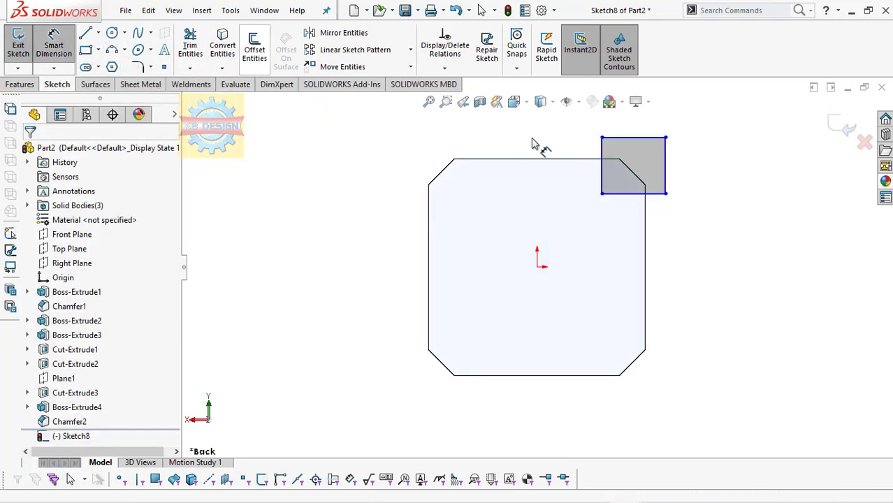
Add two 9 mm dimensions locating the rectangle from the face's top and right edges.
{"action": "left_click", "coordinate": [579, 160]}
{"action": "left_click", "coordinate": [601, 194]}
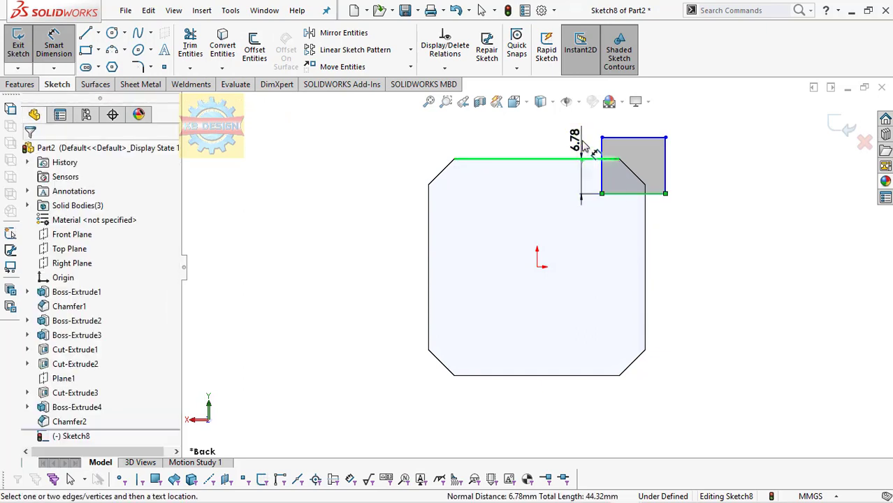
{"action": "left_click", "coordinate": [585, 144]}
{"action": "type", "text": "9"}
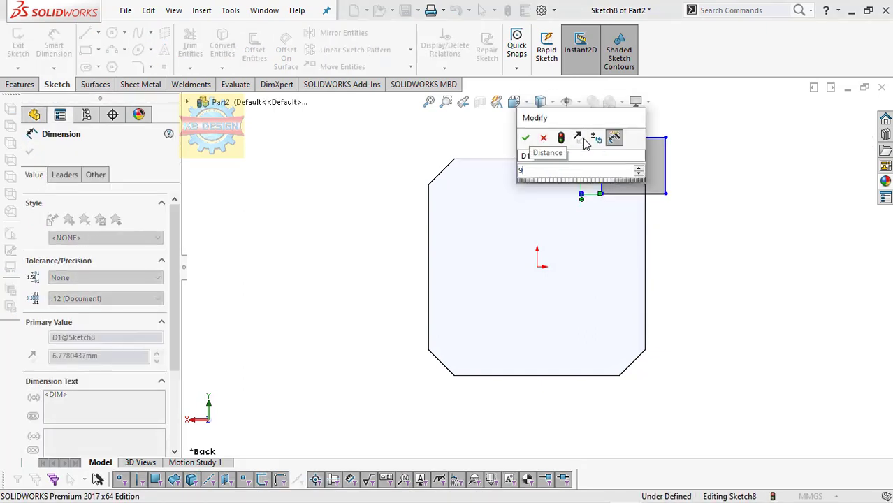
{"action": "key", "text": "Return"}
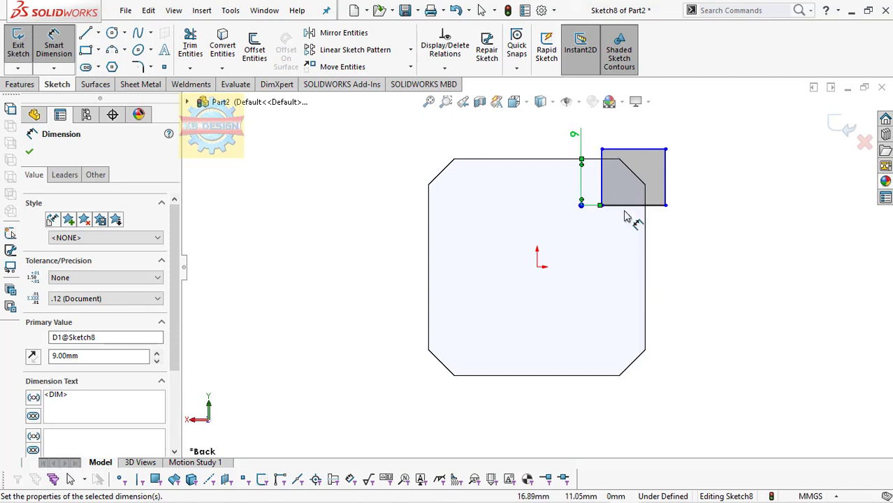
{"action": "left_click", "coordinate": [646, 202]}
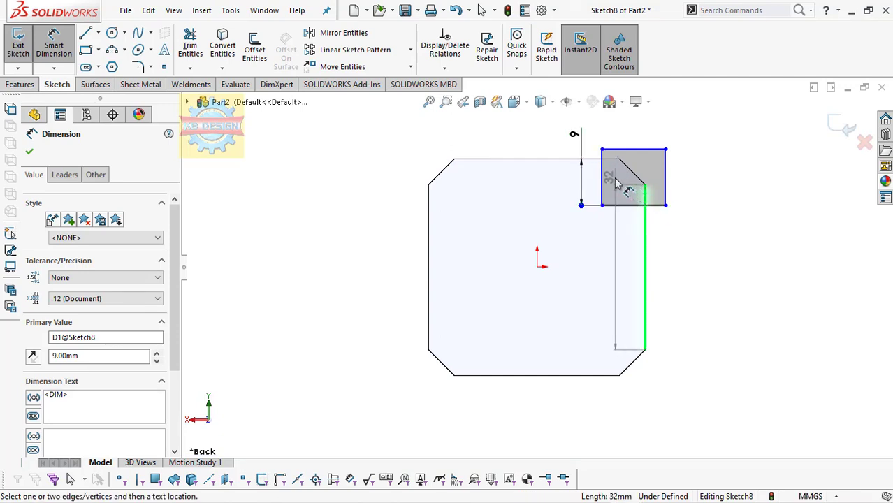
{"action": "left_click", "coordinate": [601, 174]}
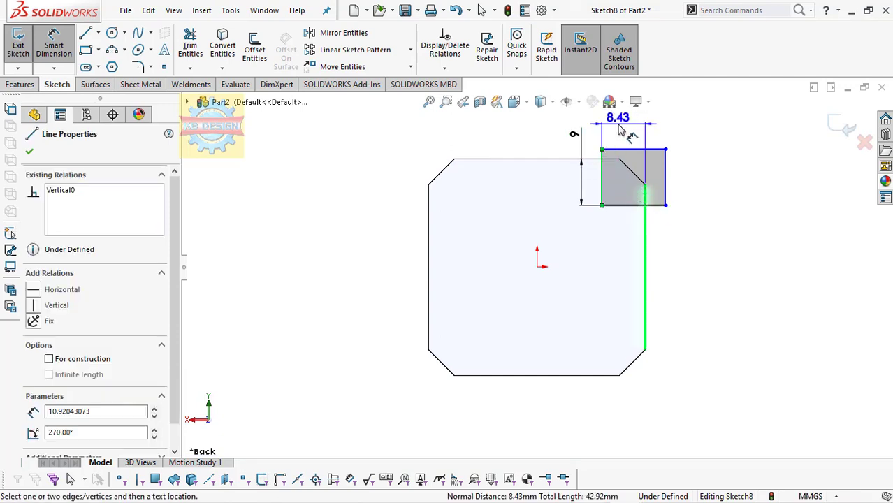
{"action": "left_click", "coordinate": [622, 130]}
{"action": "type", "text": "9"}
{"action": "key", "text": "Return"}
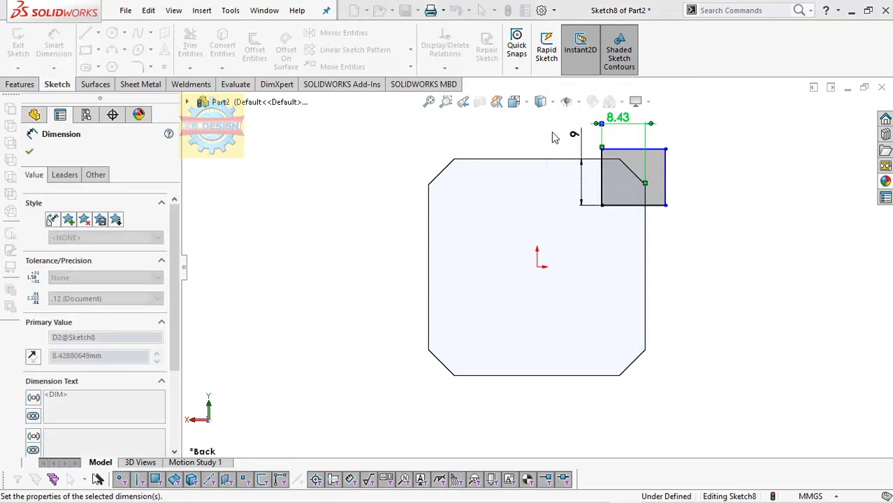
{"action": "key", "text": "Escape"}
Draw vertical and horizontal centerlines from the sketch origin.
{"action": "left_click", "coordinate": [98, 33]}
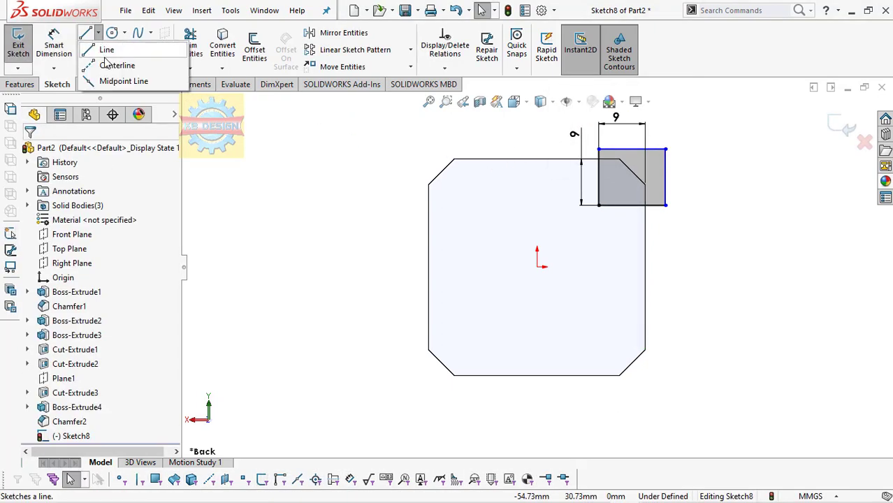
{"action": "left_click", "coordinate": [133, 64]}
{"action": "left_click", "coordinate": [537, 191]}
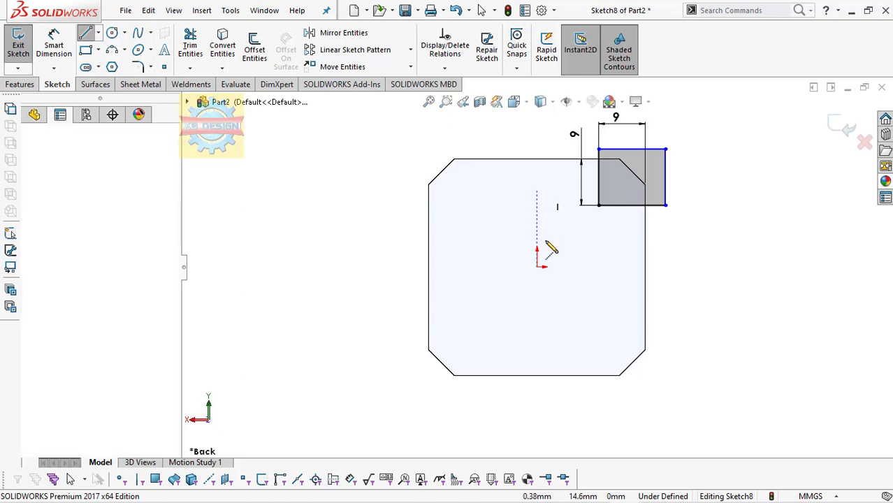
{"action": "left_click", "coordinate": [537, 266]}
{"action": "left_click", "coordinate": [599, 266]}
{"action": "key", "text": "Escape"}
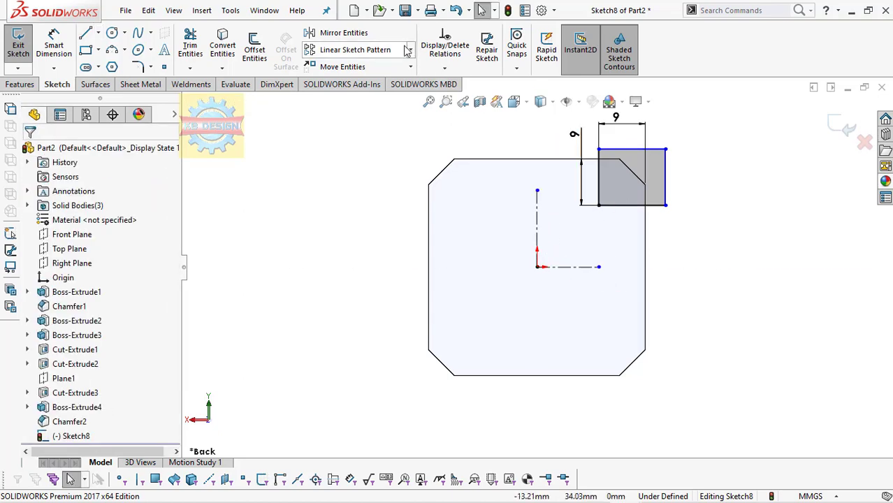
Mirror the corner rectangle across the vertical centerline onto the top-left corner.
{"action": "left_click", "coordinate": [343, 33]}
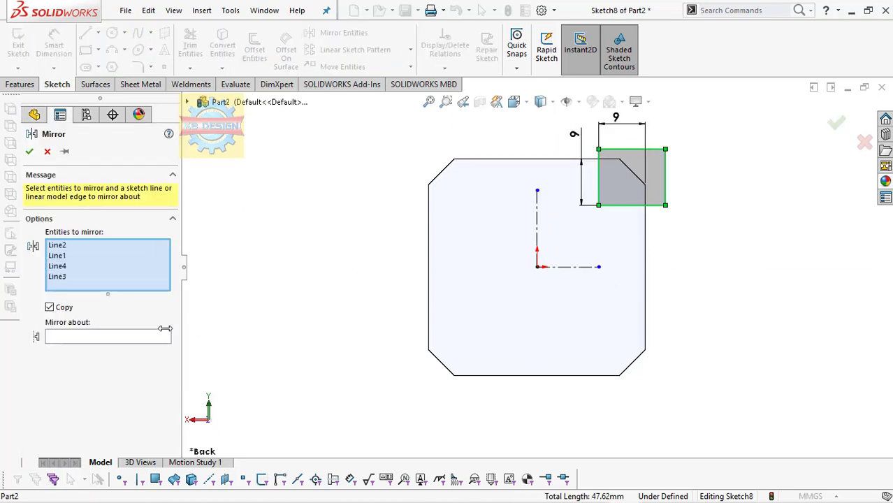
{"action": "left_click", "coordinate": [150, 339]}
{"action": "left_click", "coordinate": [537, 219]}
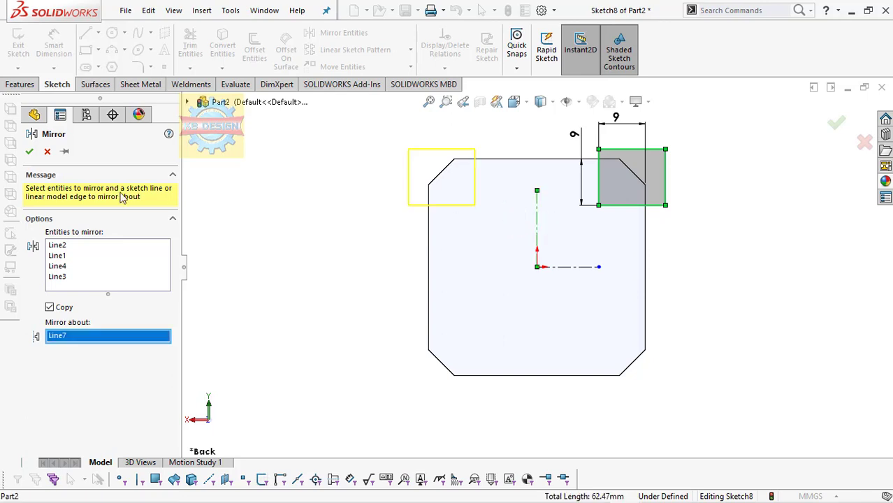
{"action": "left_click", "coordinate": [30, 151]}
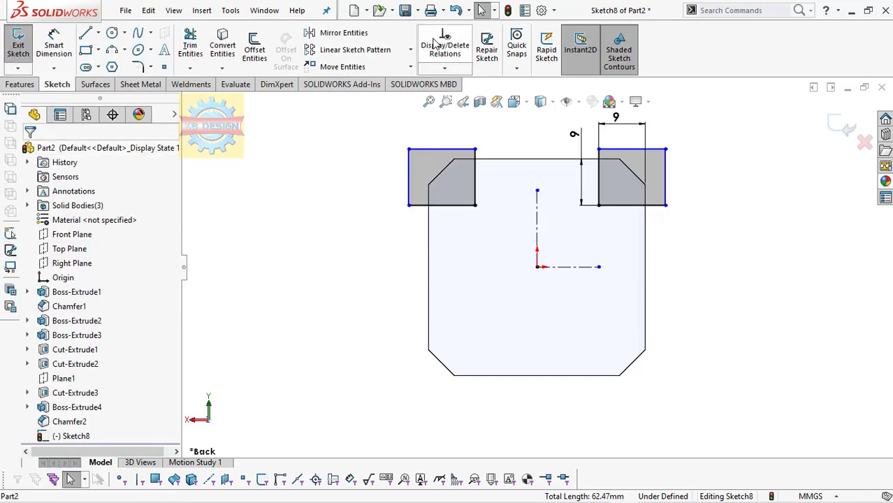
Mirror both top rectangles across the horizontal centerline onto the bottom corners.
{"action": "left_click", "coordinate": [339, 33]}
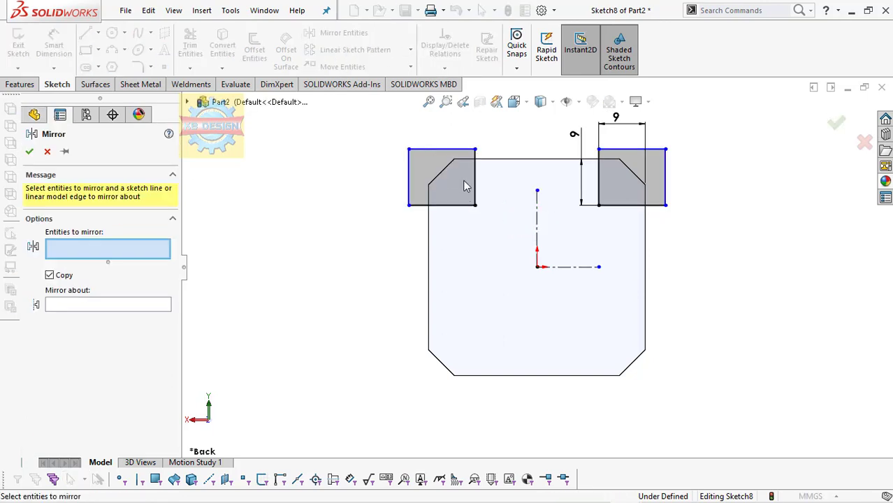
{"action": "left_click", "coordinate": [469, 183]}
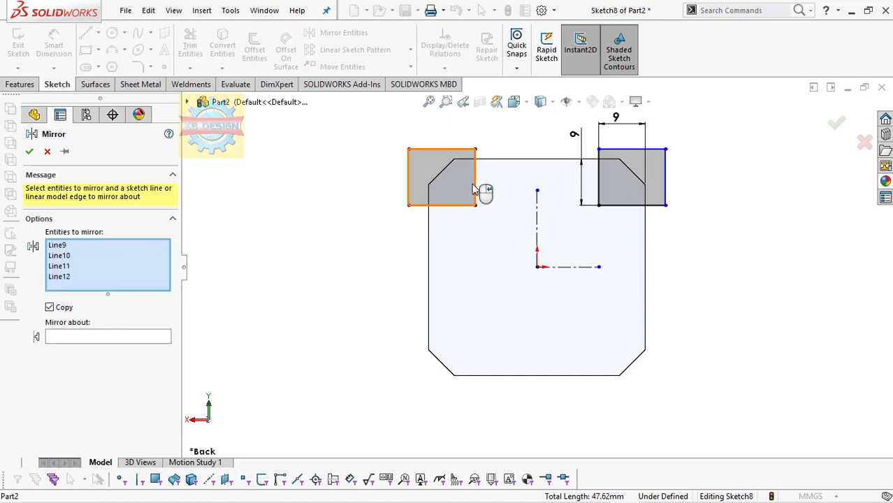
{"action": "left_click", "coordinate": [610, 197]}
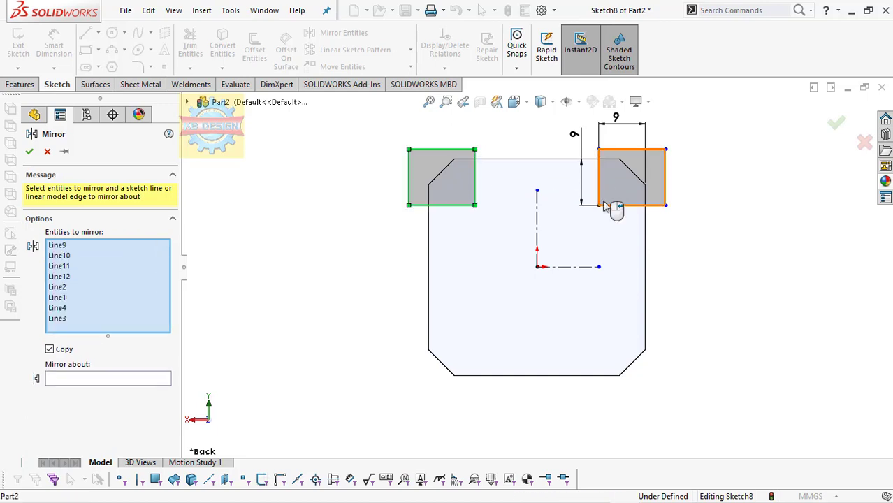
{"action": "left_click", "coordinate": [167, 378]}
{"action": "left_click", "coordinate": [567, 267]}
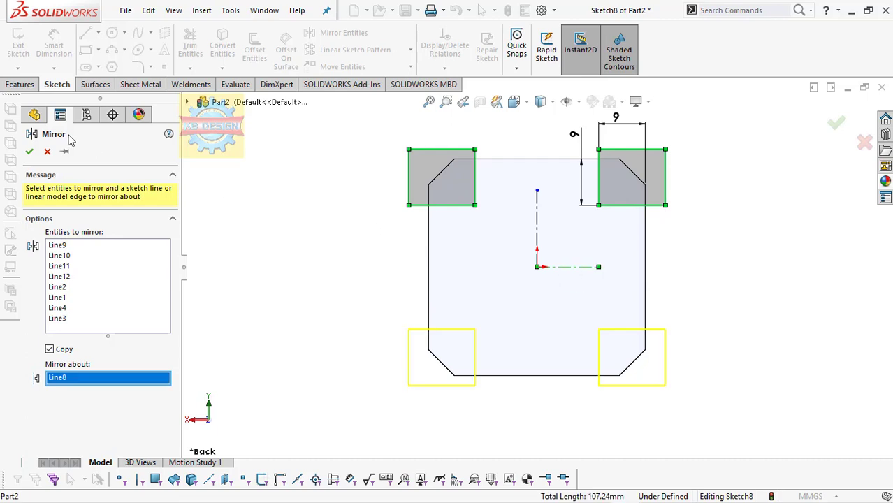
{"action": "left_click", "coordinate": [28, 153]}
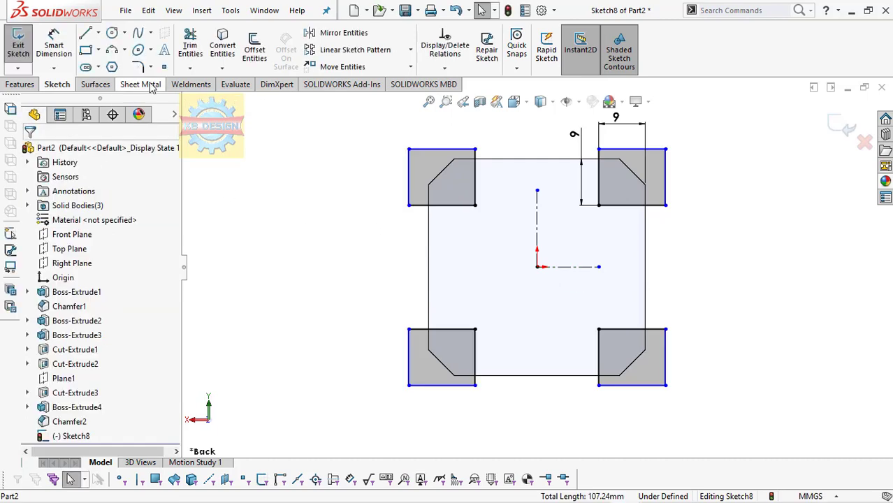
{"action": "left_click", "coordinate": [19, 84]}
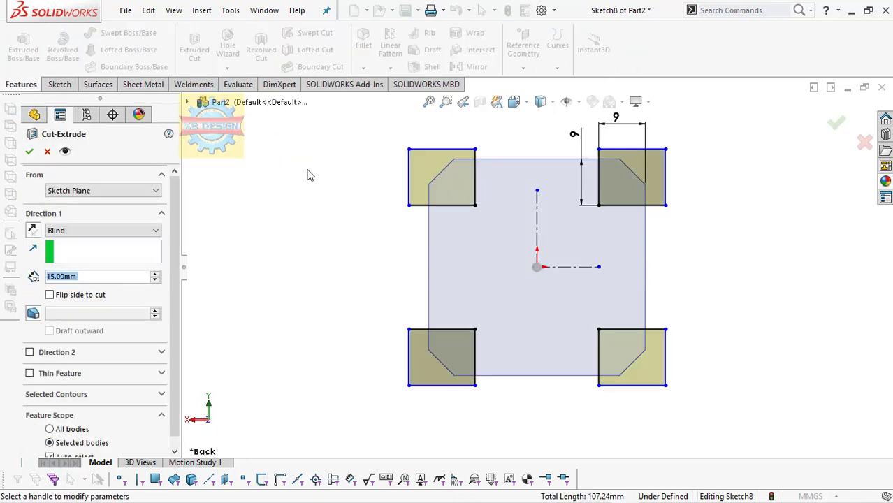
Cut the four corner rectangles 1 mm deep into the end face.
{"action": "type", "text": "1"}
{"action": "key", "text": "Return"}
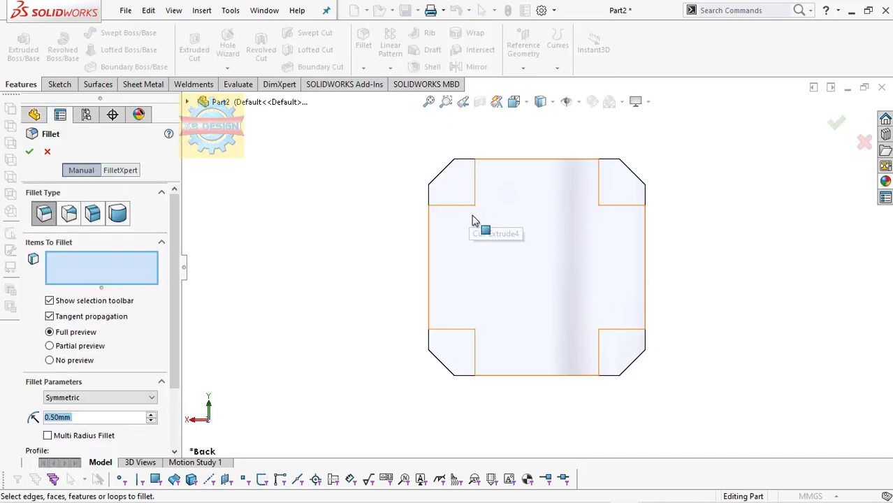
Fillet the inner edges of all four corner notches with a 2 mm radius.
{"action": "middle_click_drag", "start_coordinate": [474, 223], "coordinate": [571, 297]}
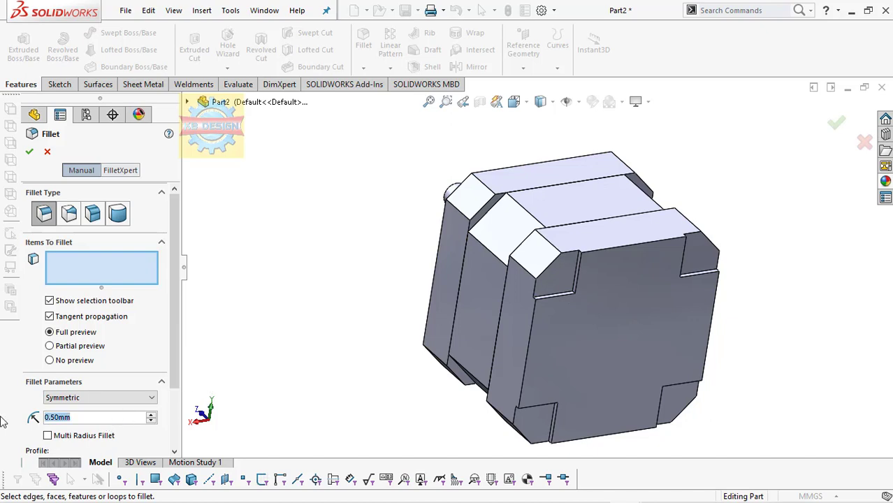
{"action": "type", "text": "2"}
{"action": "key", "text": "Return"}
{"action": "scroll", "coordinate": [650, 301], "scroll_direction": "down", "scroll_amount": 2}
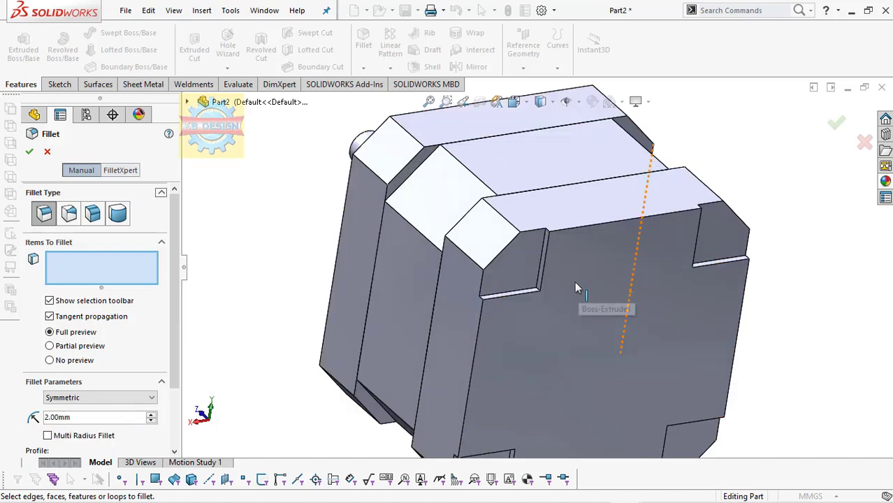
{"action": "left_click", "coordinate": [538, 293]}
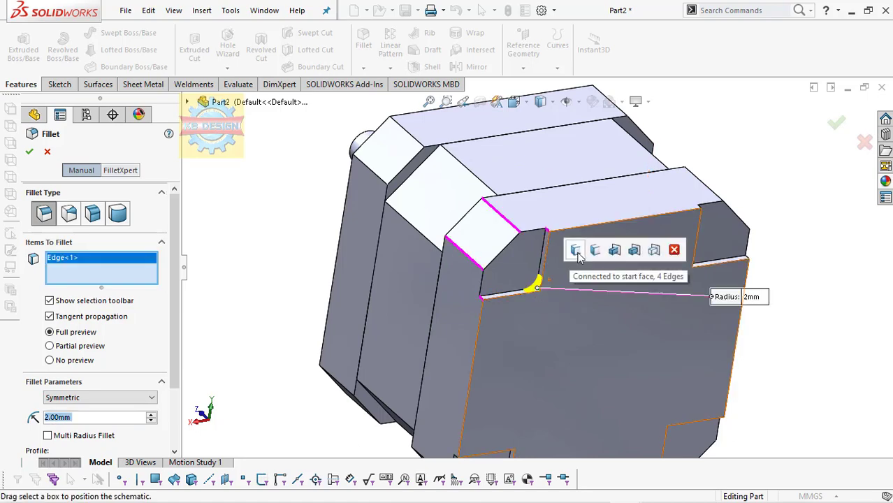
{"action": "middle_click_drag", "start_coordinate": [583, 257], "coordinate": [597, 273]}
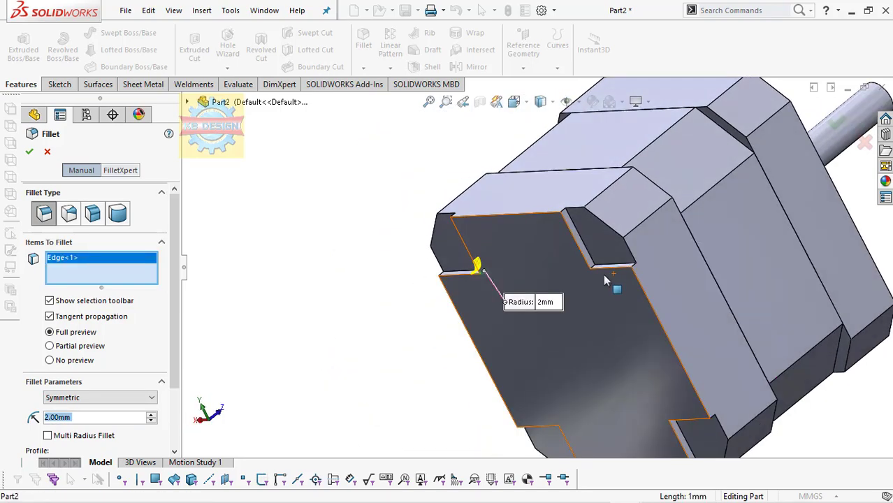
{"action": "left_click", "coordinate": [595, 270]}
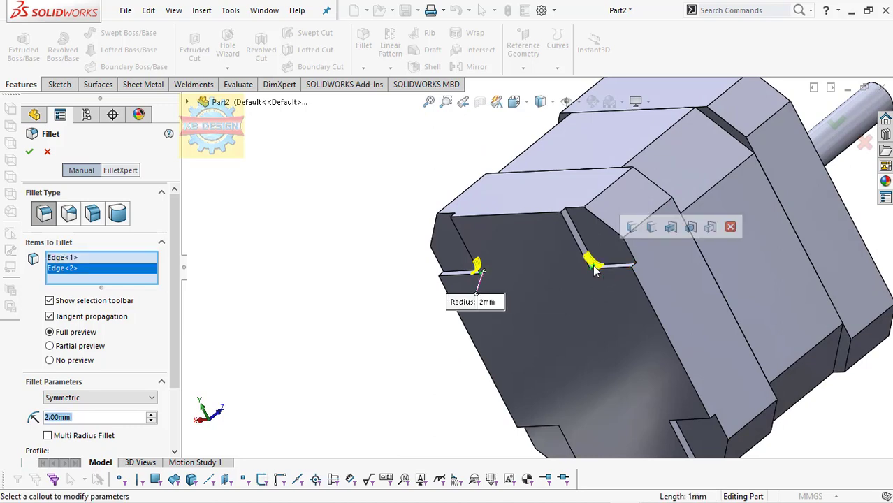
{"action": "scroll", "coordinate": [632, 300], "scroll_direction": "up", "scroll_amount": 3}
{"action": "middle_click_drag", "start_coordinate": [616, 377], "coordinate": [572, 255]}
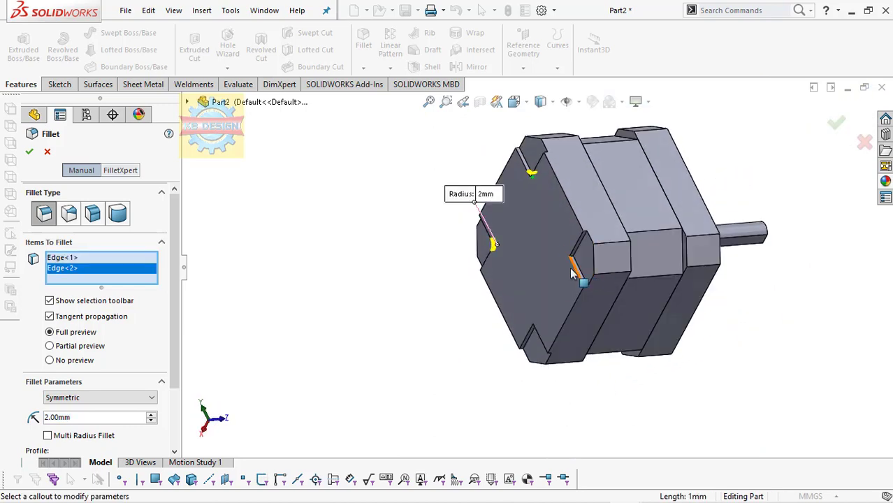
{"action": "scroll", "coordinate": [572, 253], "scroll_direction": "down", "scroll_amount": 4}
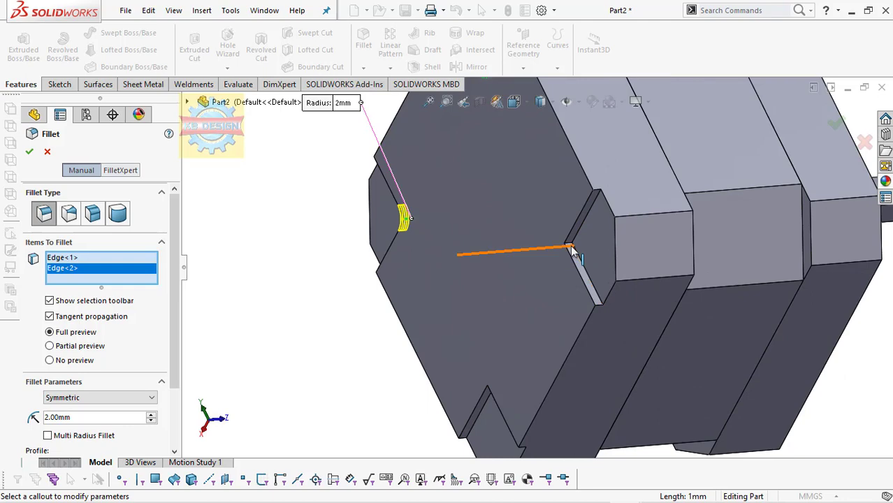
{"action": "left_click", "coordinate": [569, 246]}
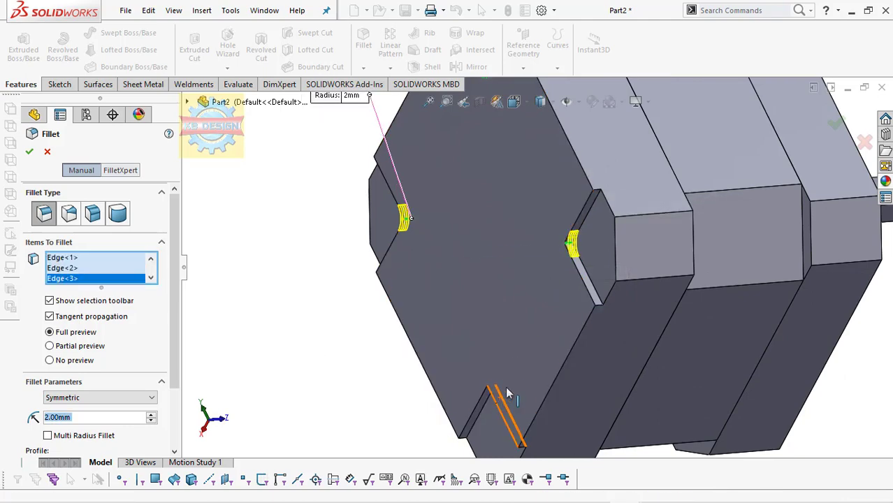
{"action": "middle_click_drag", "start_coordinate": [485, 416], "coordinate": [566, 257]}
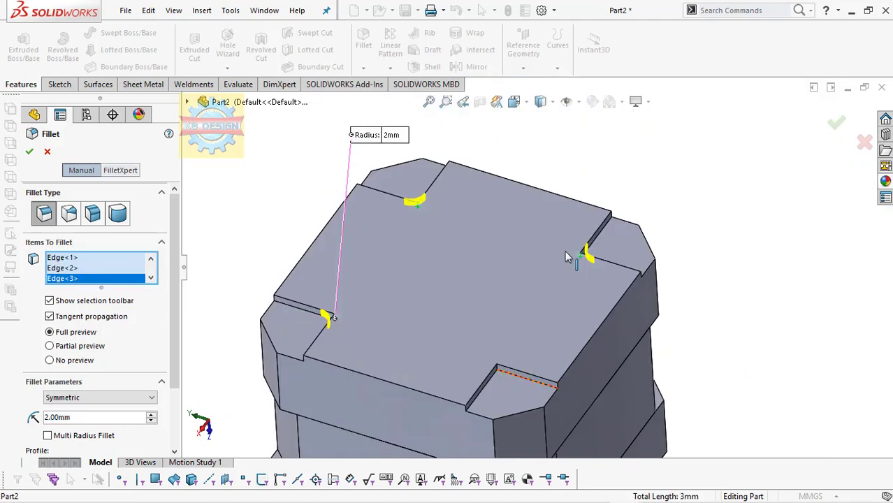
{"action": "left_click", "coordinate": [500, 374]}
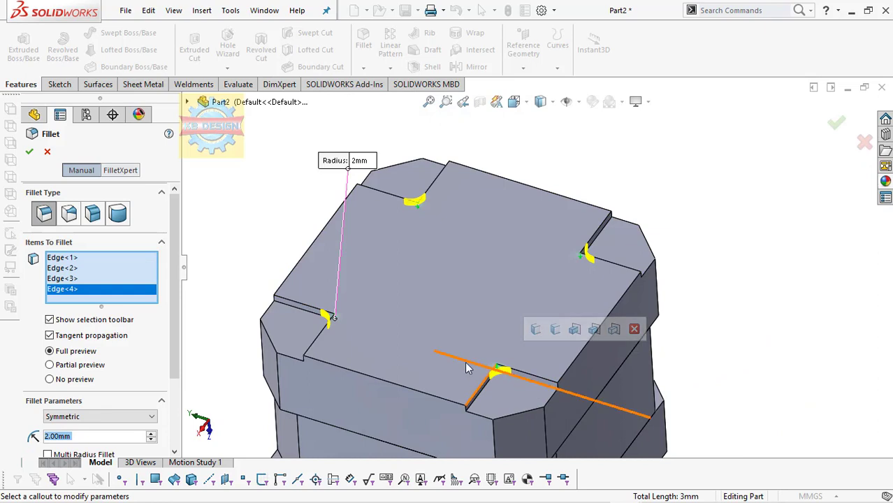
{"action": "left_click", "coordinate": [28, 153]}
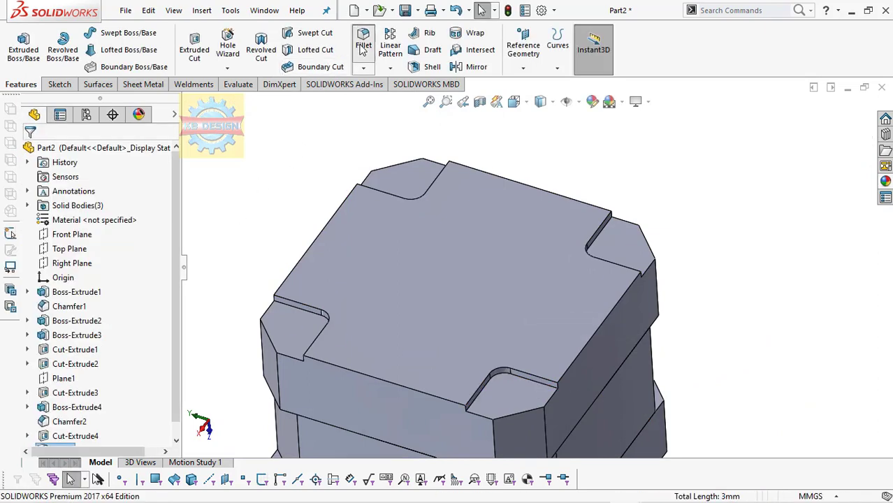
Fillet the notch-opening edges at 1 mm, extending the selection to all eight edges meeting the end face.
{"action": "left_click", "coordinate": [363, 48]}
{"action": "left_click", "coordinate": [302, 358]}
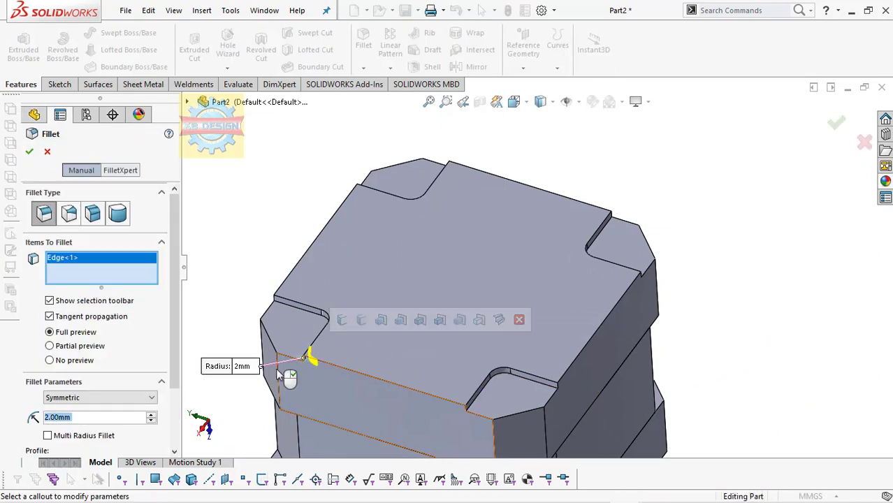
{"action": "type", "text": "1"}
{"action": "key", "text": "Return"}
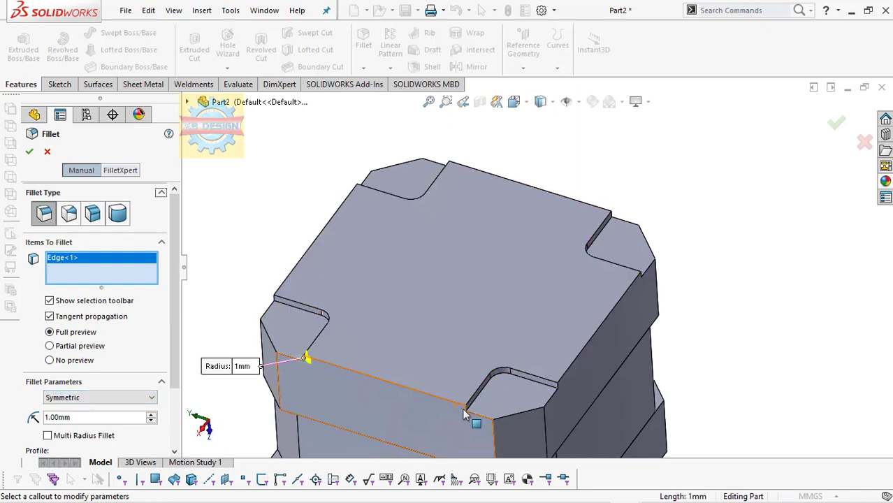
{"action": "left_click", "coordinate": [464, 409]}
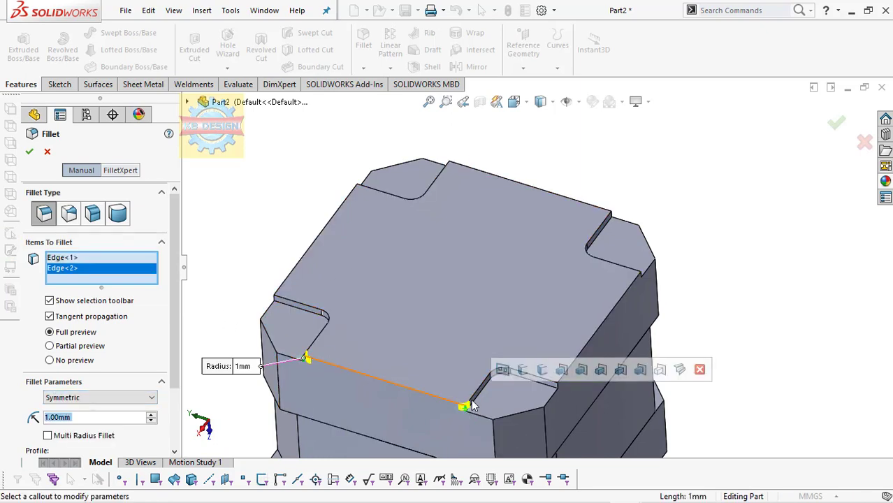
{"action": "left_click", "coordinate": [542, 374]}
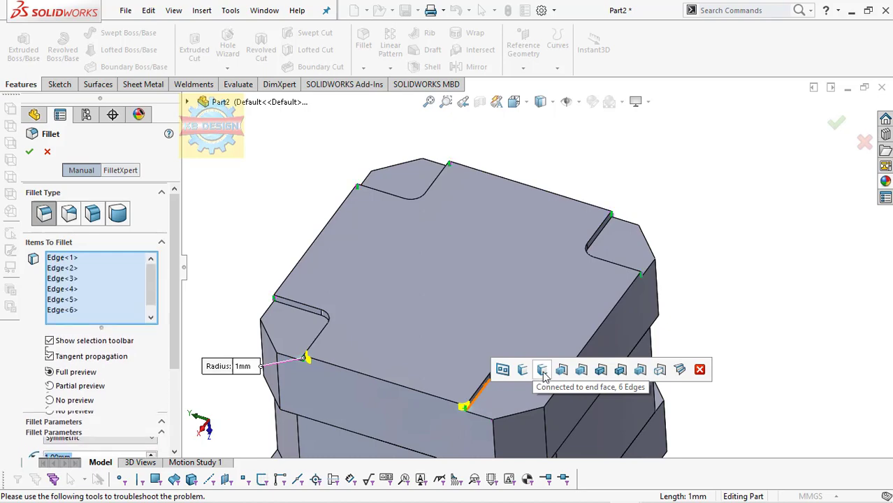
{"action": "left_click", "coordinate": [32, 153]}
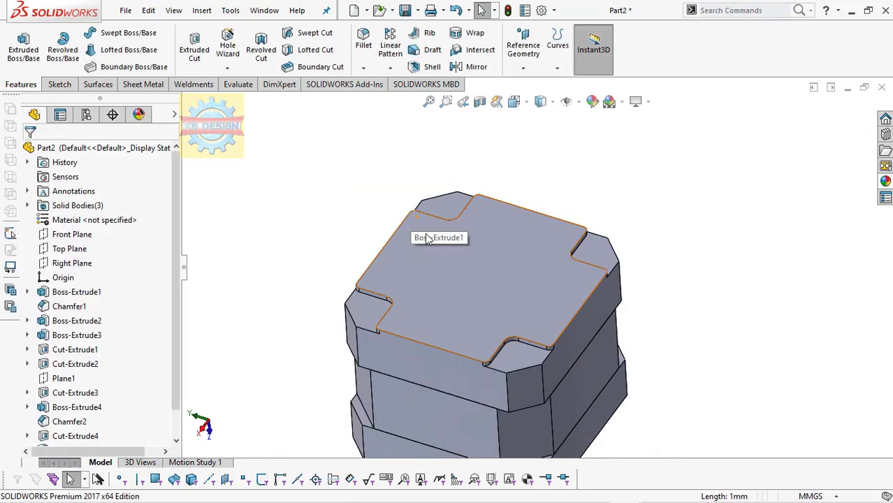
Draw a rectangle from the edge of the lower body's front face, viewed straight on.
{"action": "mouse_move", "coordinate": [428, 239]}
{"action": "middle_mouse_down"}
{"action": "mouse_move", "coordinate": [523, 275]}
{"action": "mouse_move", "coordinate": [505, 179]}
{"action": "mouse_move", "coordinate": [466, 299]}
{"action": "mouse_move", "coordinate": [479, 186]}
{"action": "mouse_move", "coordinate": [493, 265]}
{"action": "middle_mouse_up"}
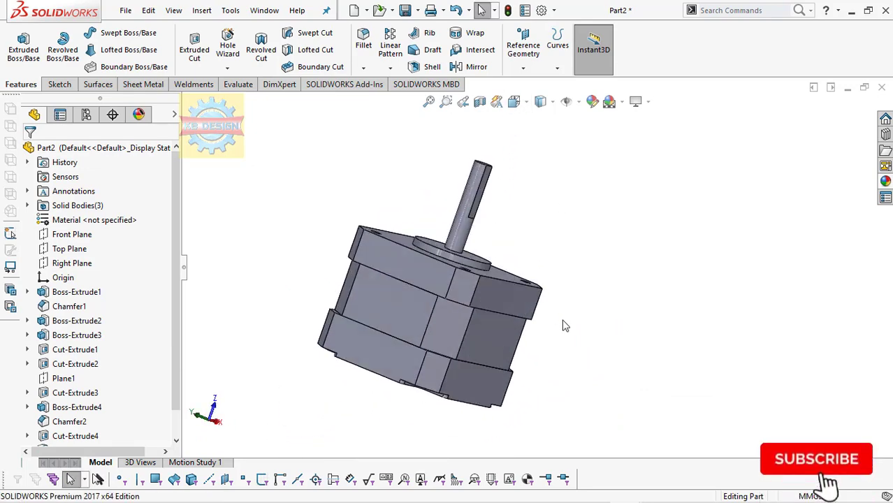
{"action": "middle_click_drag", "start_coordinate": [566, 326], "coordinate": [458, 306]}
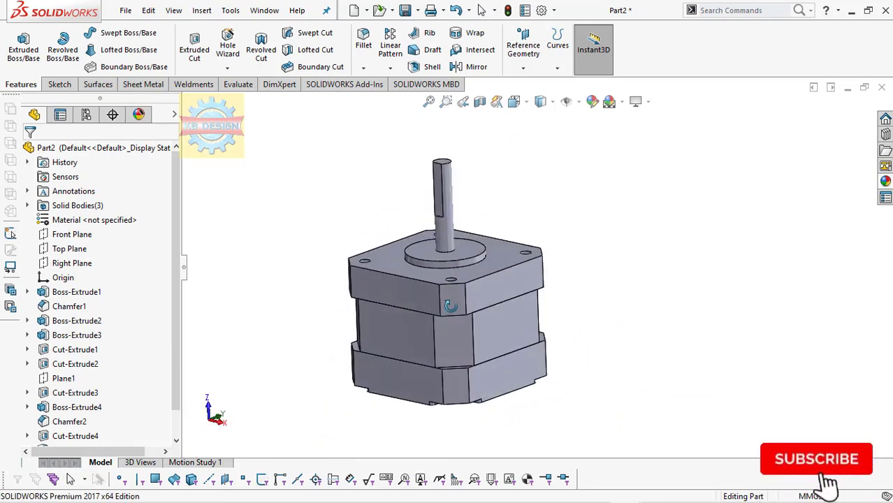
{"action": "left_click", "coordinate": [501, 374]}
{"action": "left_click", "coordinate": [618, 335]}
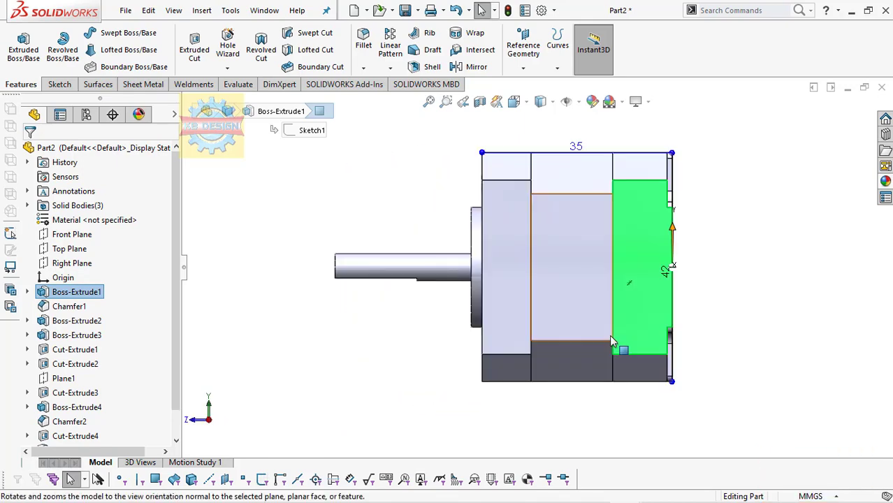
{"action": "scroll", "coordinate": [664, 255], "scroll_direction": "down", "scroll_amount": 1}
{"action": "scroll", "coordinate": [665, 258], "scroll_direction": "down", "scroll_amount": 2}
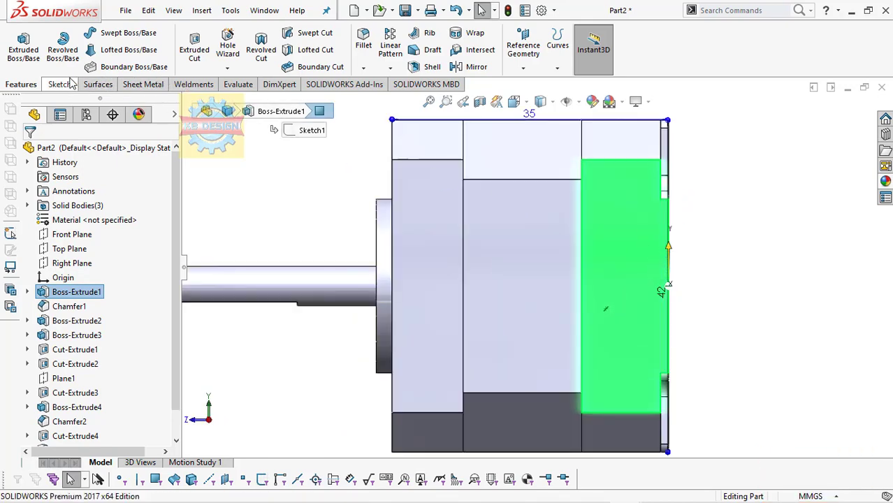
{"action": "left_click", "coordinate": [71, 84]}
{"action": "left_click", "coordinate": [86, 52]}
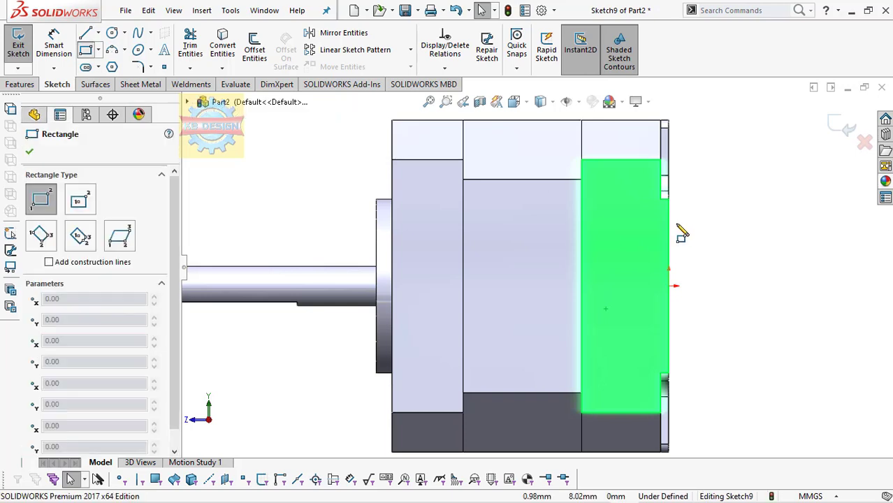
{"action": "left_click", "coordinate": [669, 228]}
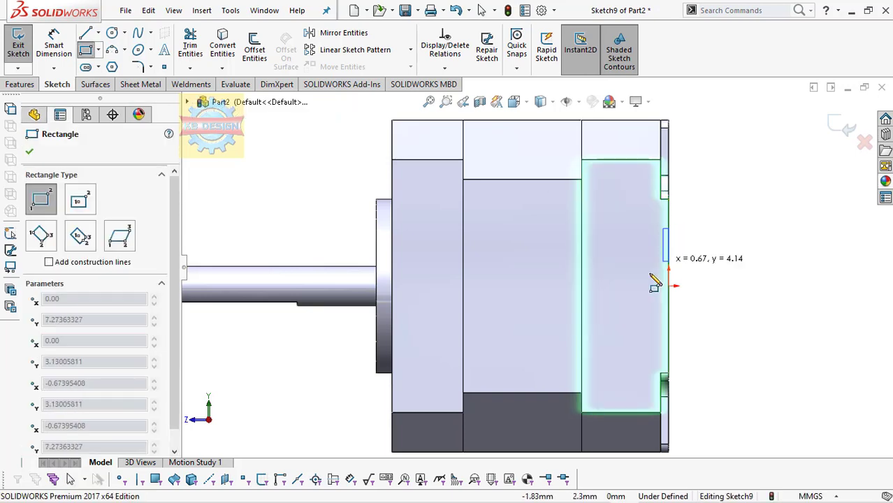
{"action": "left_click", "coordinate": [605, 344]}
{"action": "key", "text": "Escape"}
Add a relation centring the rectangle's right edge on the sketch origin.
{"action": "left_click", "coordinate": [445, 69]}
{"action": "left_click", "coordinate": [461, 99]}
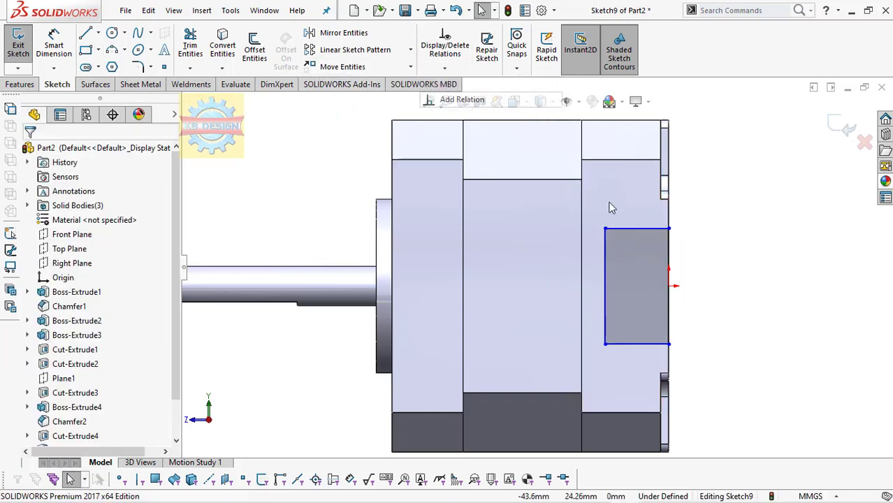
{"action": "left_click", "coordinate": [670, 286]}
{"action": "left_click", "coordinate": [669, 264]}
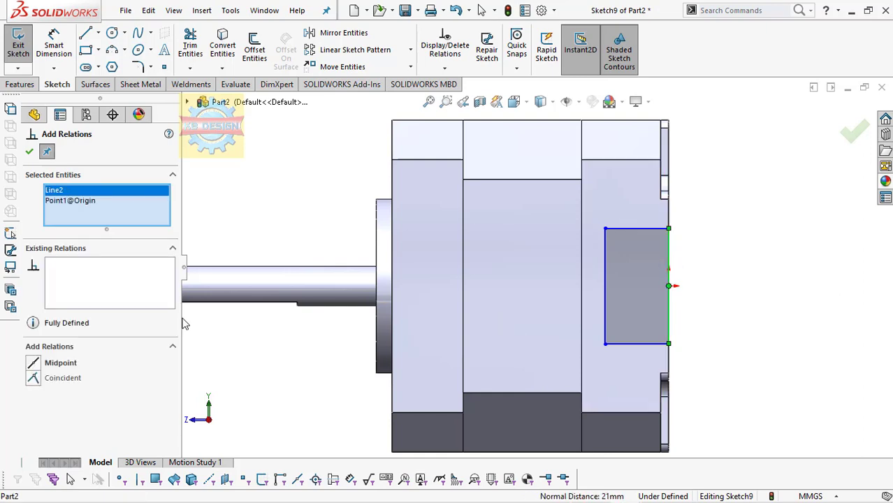
{"action": "left_click", "coordinate": [28, 151]}
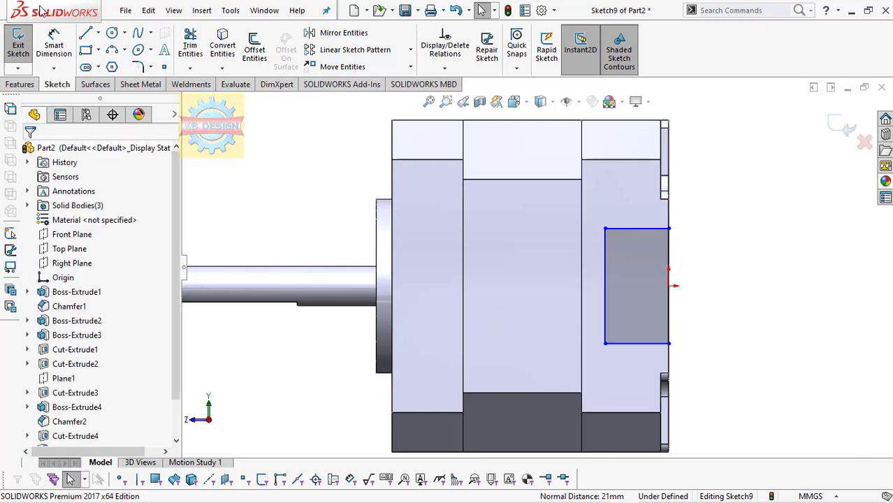
Dimension the rectangle's height to 19 mm.
{"action": "left_click", "coordinate": [72, 51]}
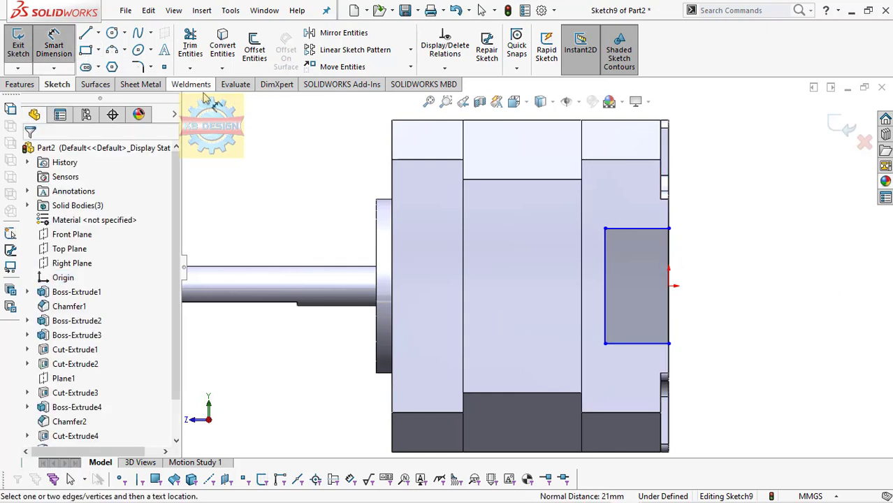
{"action": "left_click", "coordinate": [670, 262]}
{"action": "left_click", "coordinate": [704, 275]}
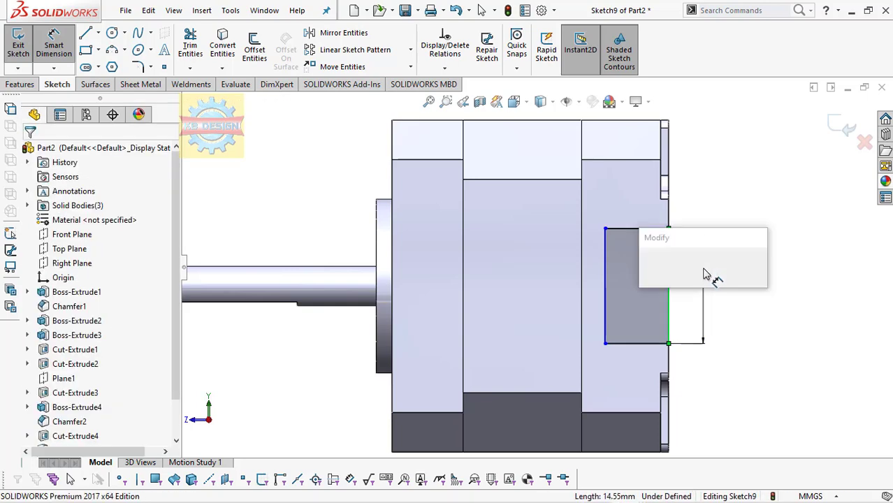
{"action": "type", "text": "19"}
{"action": "key", "text": "Return"}
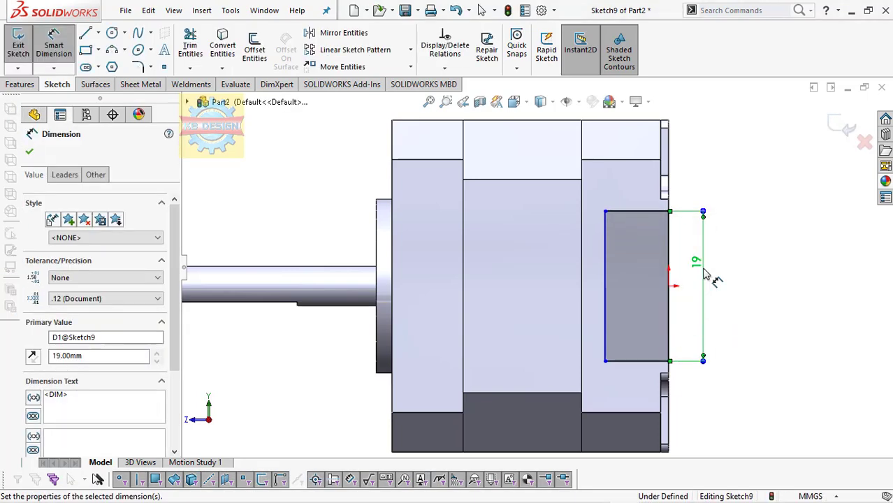
{"action": "key", "text": "Escape"}
Dimension the rectangle's width to 8.50 mm.
{"action": "left_click", "coordinate": [54, 46]}
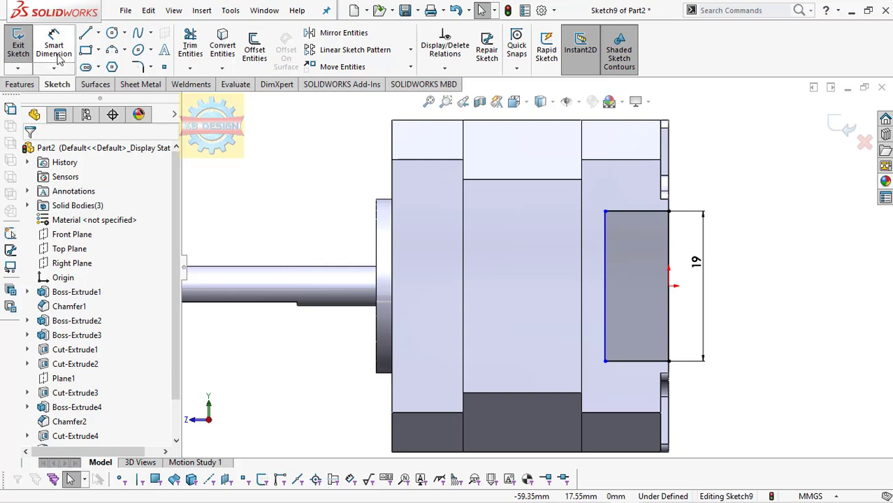
{"action": "left_click", "coordinate": [642, 299]}
{"action": "left_click", "coordinate": [669, 302]}
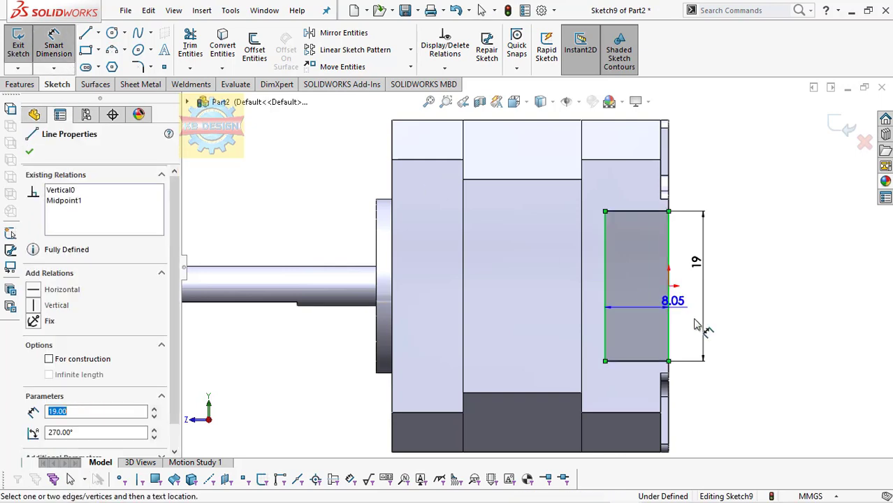
{"action": "left_click", "coordinate": [750, 337]}
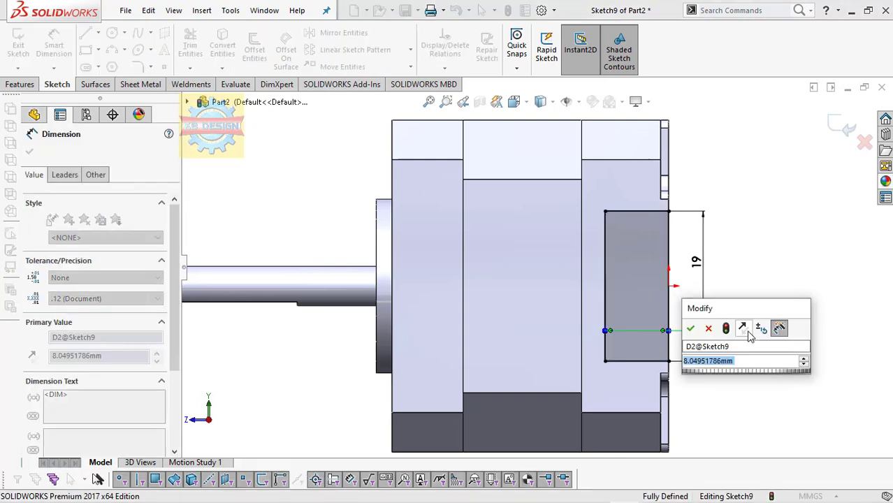
{"action": "type", "text": "8.5"}
{"action": "key", "text": "Return"}
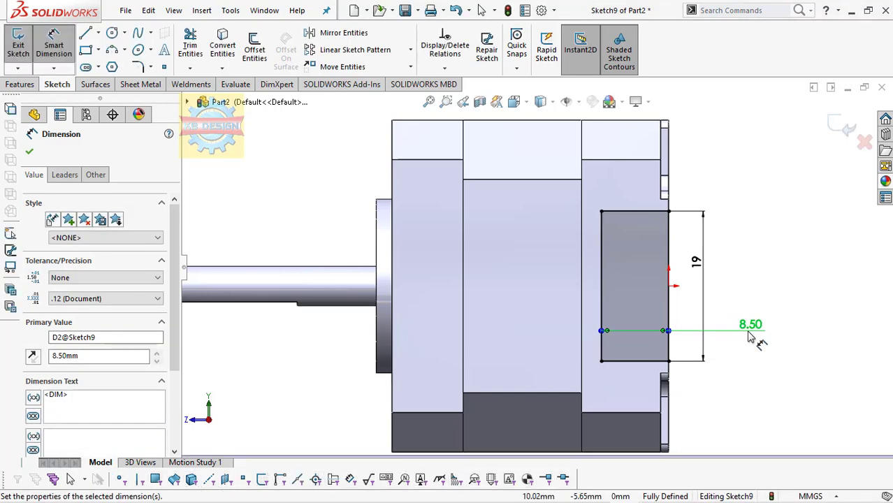
{"action": "key", "text": "Escape"}
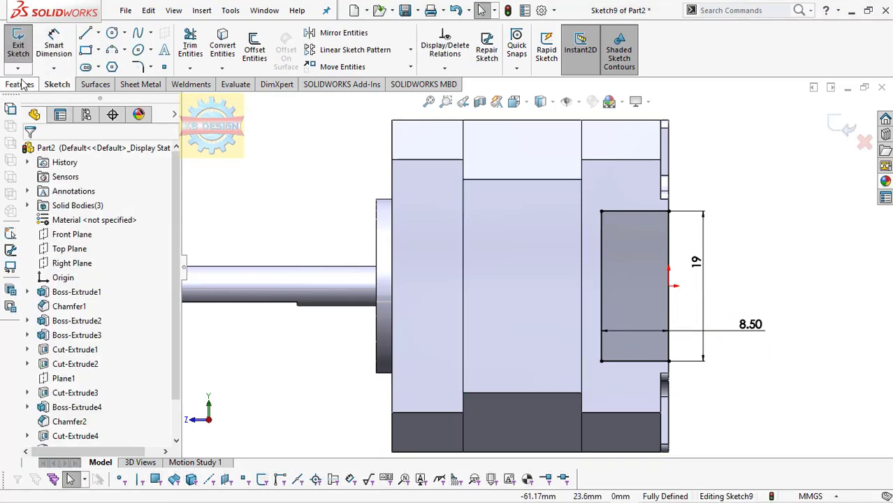
{"action": "left_click", "coordinate": [19, 84]}
{"action": "left_click", "coordinate": [23, 49]}
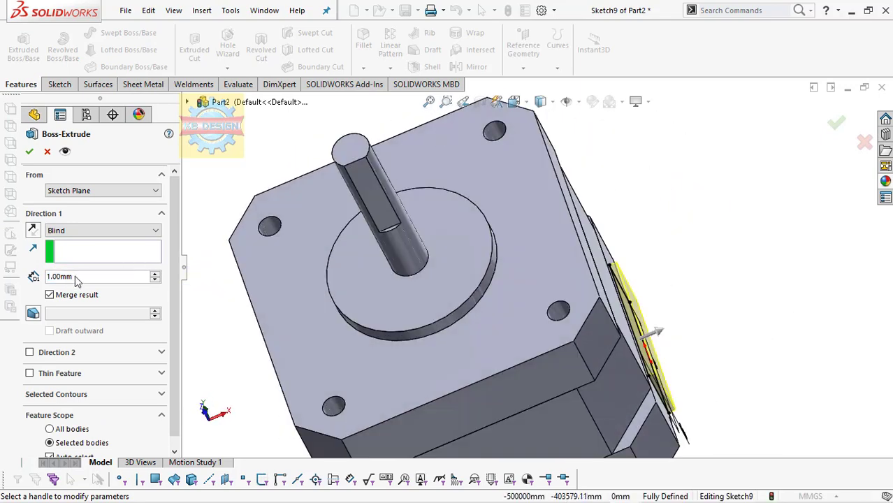
Extrude the 19 × 8.50 connector rectangle to a 5 mm depth.
{"action": "double_click", "coordinate": [77, 276]}
{"action": "type", "text": "5"}
{"action": "key", "text": "Return"}
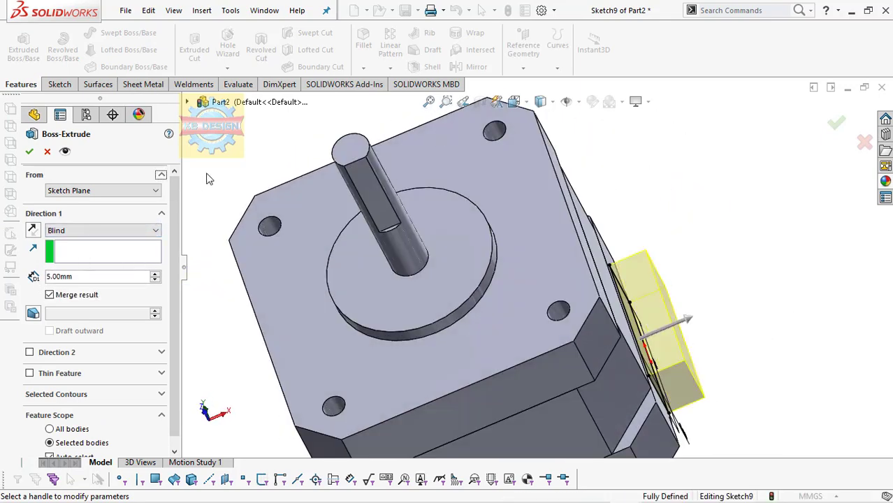
{"action": "left_click", "coordinate": [30, 152]}
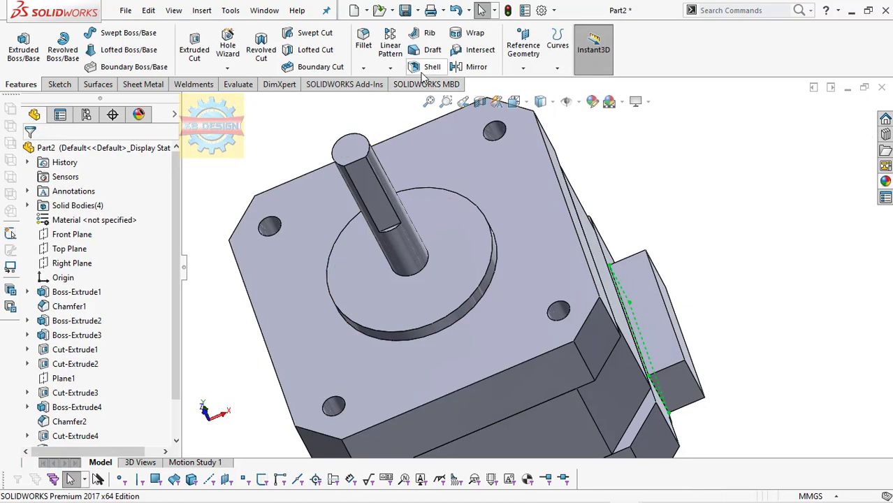
Shell the connector block 1 mm thick, removing its outer face.
{"action": "left_click", "coordinate": [423, 68]}
{"action": "left_click", "coordinate": [636, 300]}
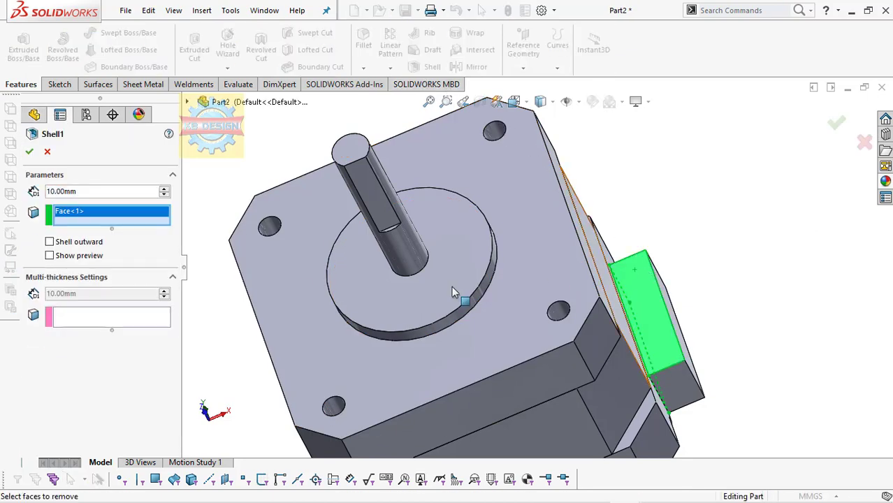
{"action": "type", "text": "1"}
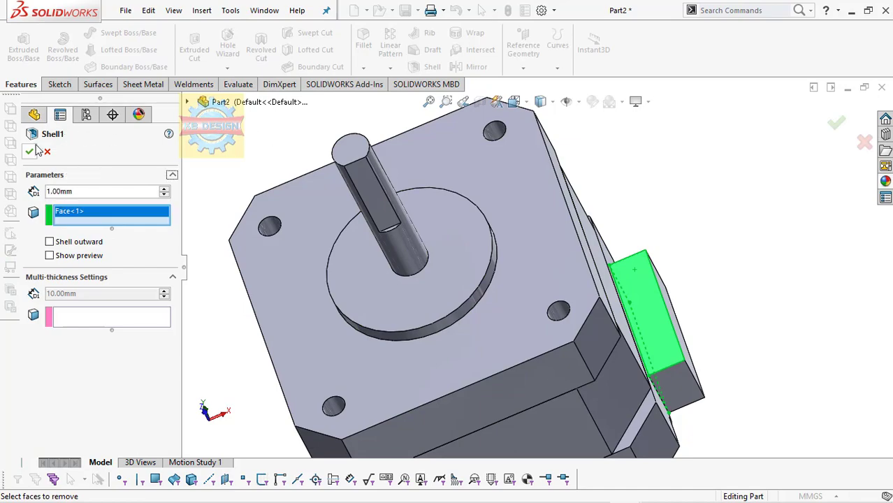
{"action": "left_click", "coordinate": [30, 151]}
Orbit to the connector and view its face straight on.
{"action": "mouse_move", "coordinate": [696, 240]}
{"action": "middle_mouse_down"}
{"action": "mouse_move", "coordinate": [549, 311]}
{"action": "mouse_move", "coordinate": [619, 319]}
{"action": "middle_mouse_up"}
{"action": "left_click", "coordinate": [619, 319]}
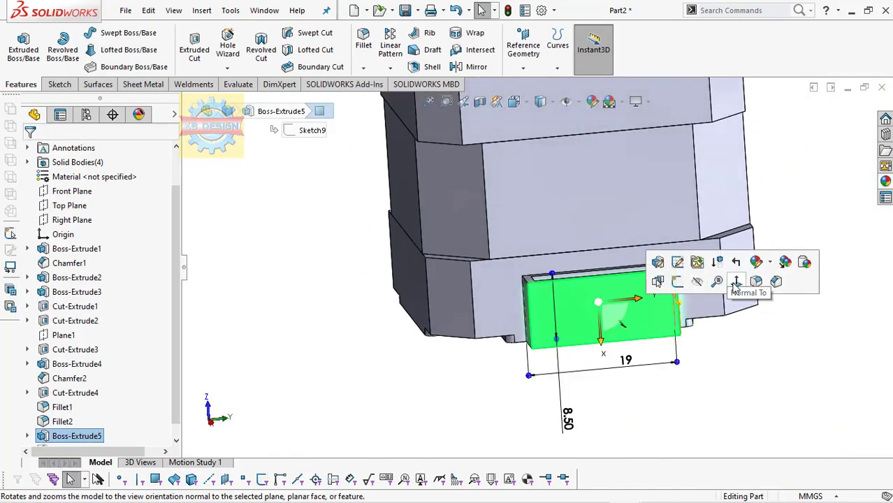
{"action": "left_click", "coordinate": [735, 289]}
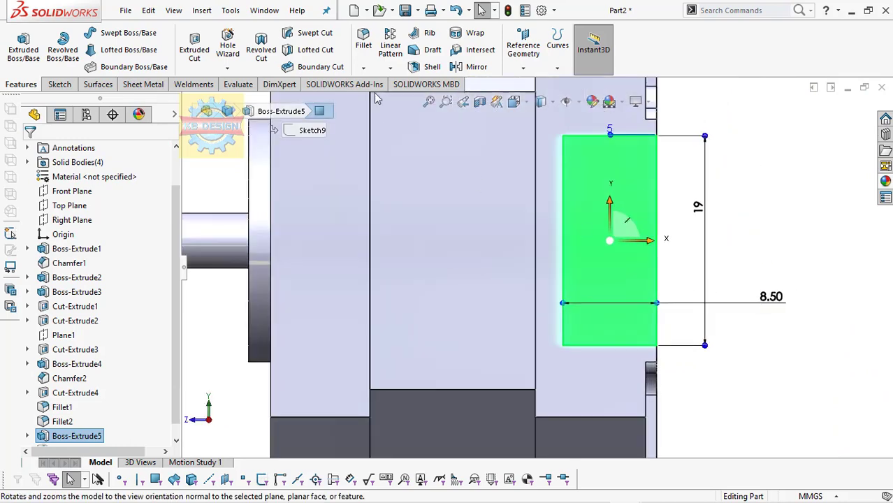
Switch to Hidden Lines Visible and draw a corner rectangle inside the connector socket.
{"action": "left_click", "coordinate": [542, 102]}
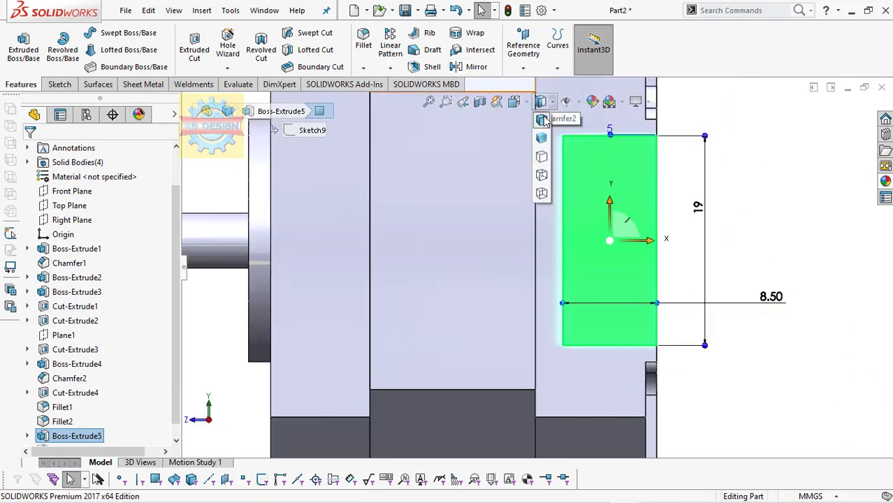
{"action": "left_click", "coordinate": [546, 175]}
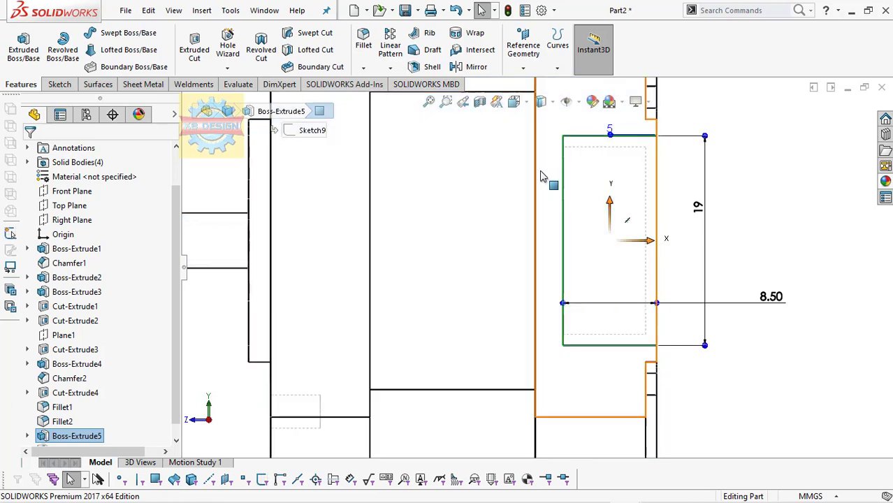
{"action": "left_click", "coordinate": [60, 84]}
{"action": "left_click", "coordinate": [19, 46]}
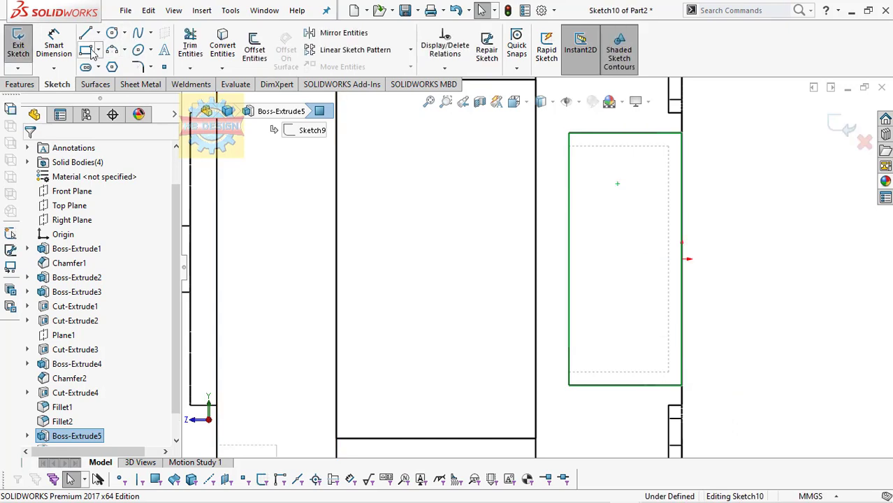
{"action": "left_click", "coordinate": [570, 383]}
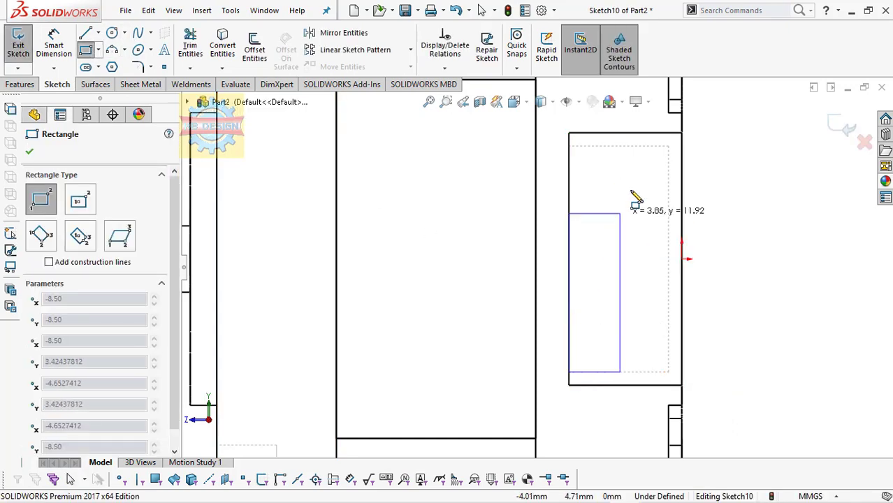
{"action": "right_click", "coordinate": [657, 178]}
{"action": "left_click", "coordinate": [634, 161]}
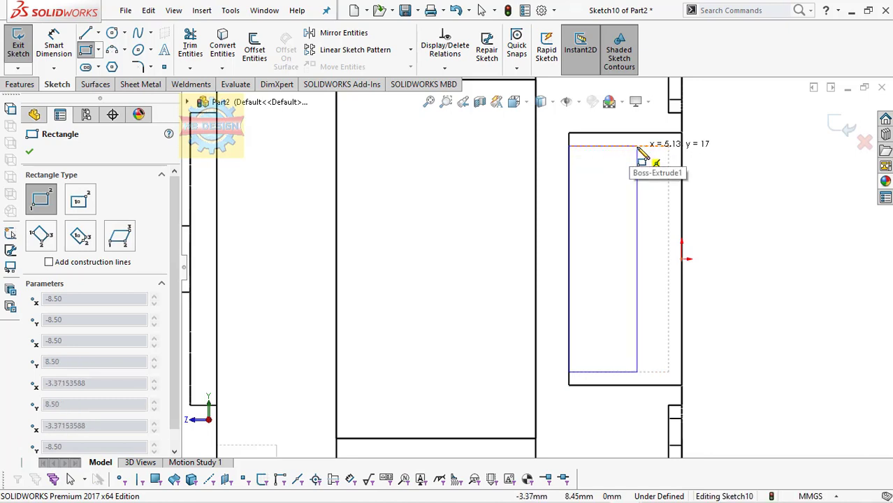
{"action": "left_click", "coordinate": [637, 146]}
{"action": "key", "text": "Escape"}
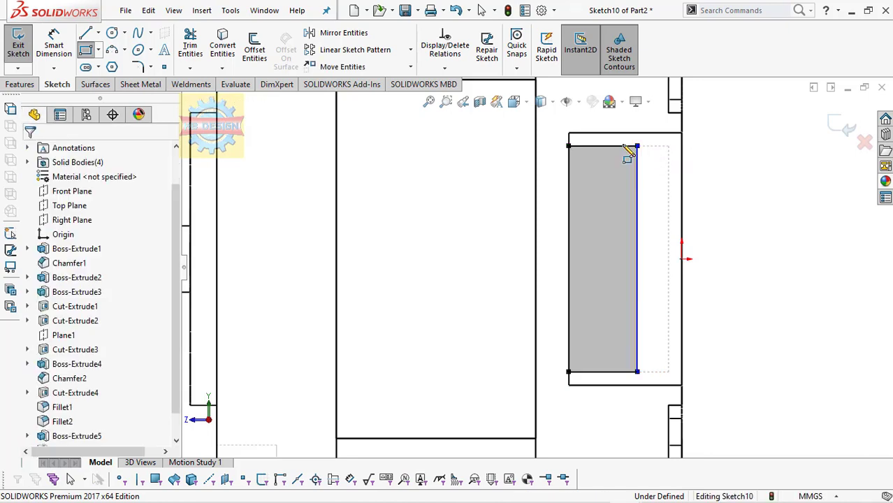
Dimension the rectangle's right edge 5 mm from the socket's outer edge, then restore shaded with edges.
{"action": "left_click", "coordinate": [636, 193]}
{"action": "left_click", "coordinate": [683, 182]}
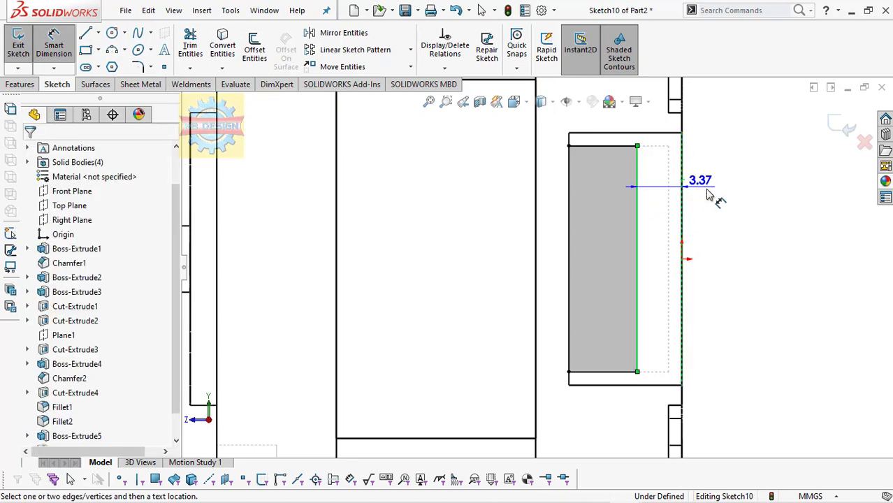
{"action": "left_click", "coordinate": [719, 195]}
{"action": "type", "text": "5"}
{"action": "key", "text": "Return"}
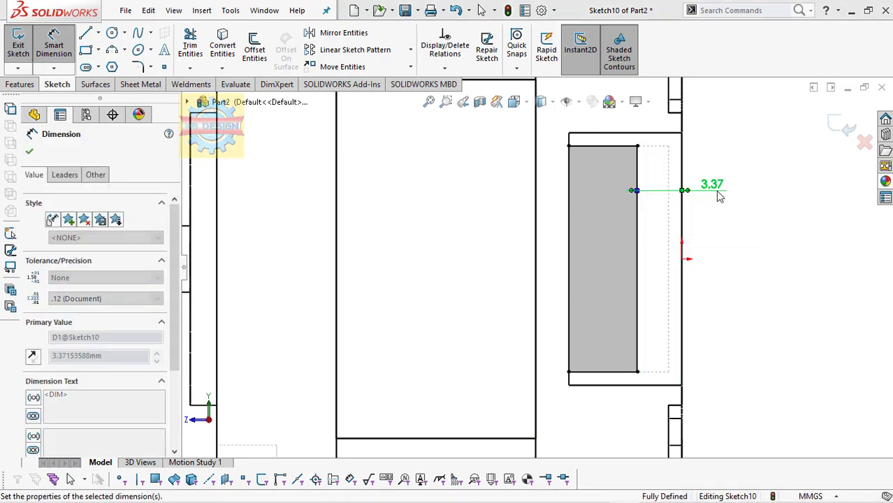
{"action": "middle_click_drag", "start_coordinate": [608, 192], "coordinate": [584, 120]}
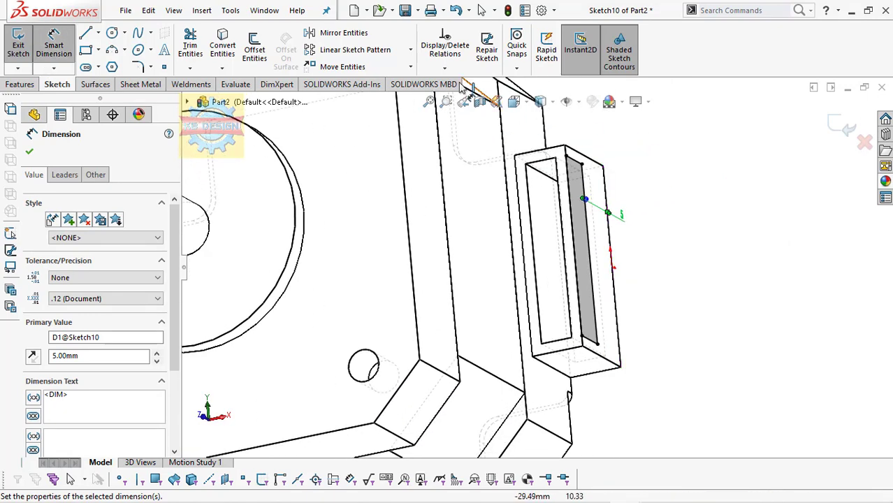
{"action": "left_click", "coordinate": [540, 102]}
{"action": "left_click", "coordinate": [542, 120]}
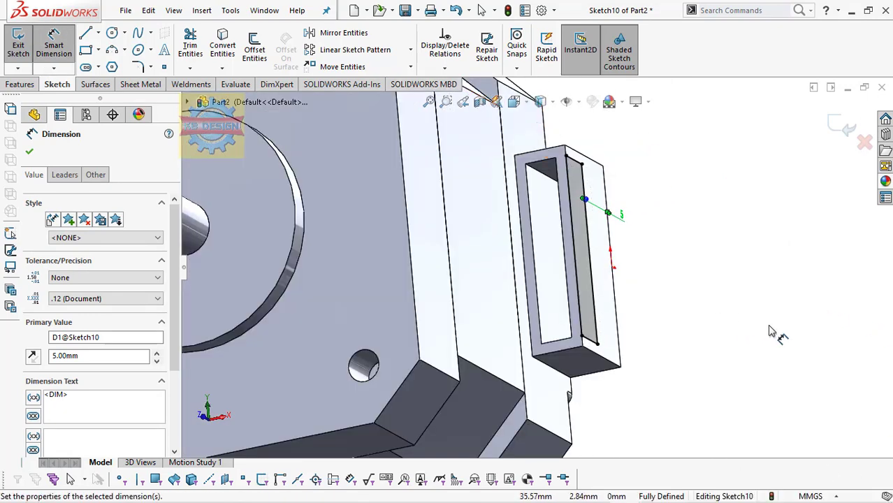
{"action": "left_click", "coordinate": [36, 84]}
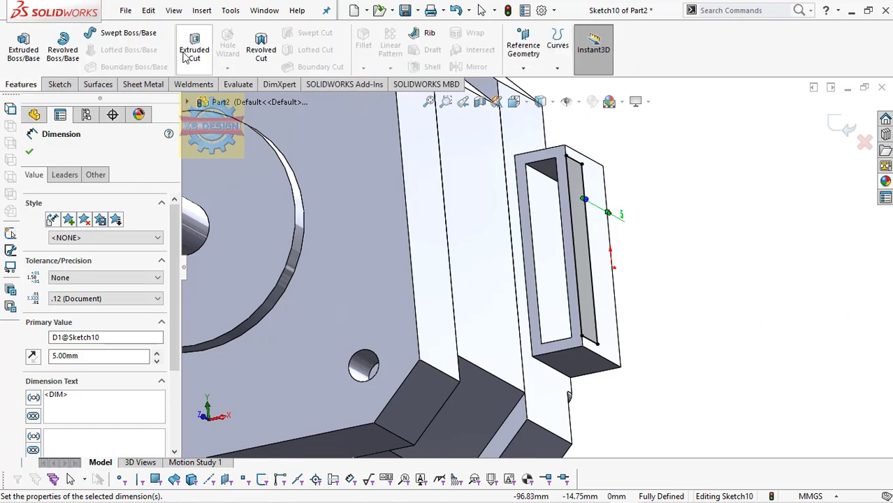
Cut the sketched rectangle Up To Surface, ending at the motor's side face.
{"action": "left_click", "coordinate": [100, 232]}
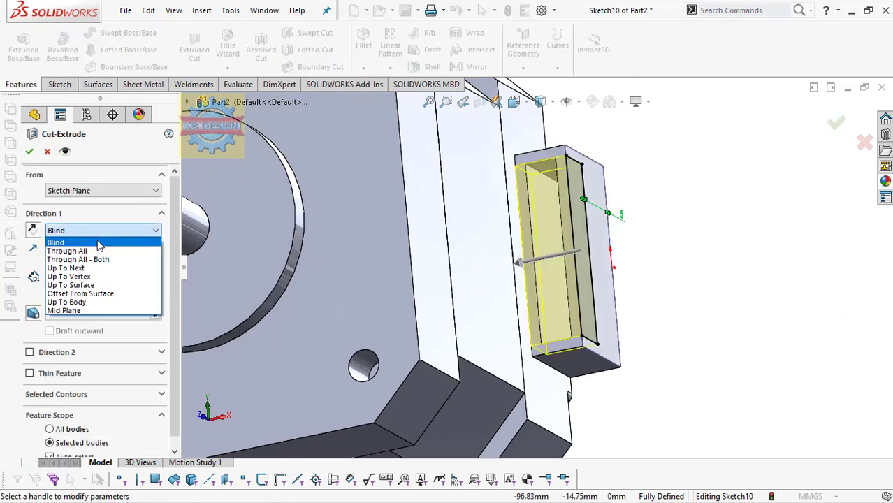
{"action": "left_click", "coordinate": [86, 285]}
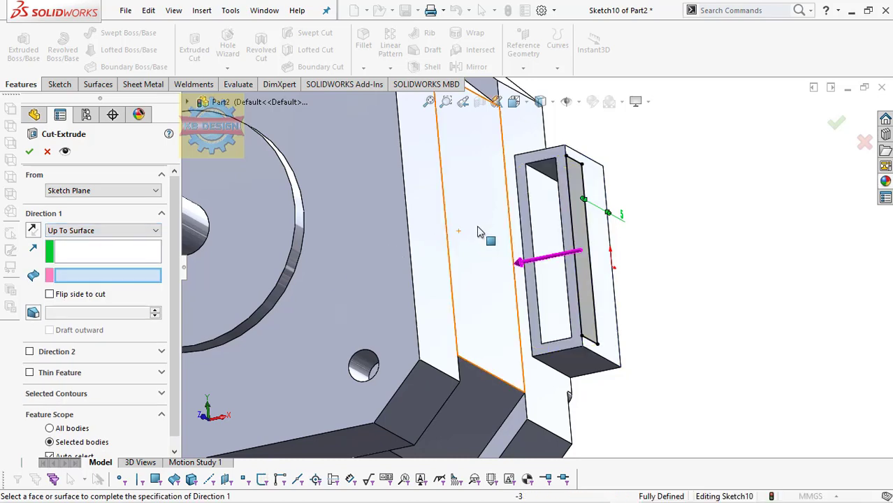
{"action": "left_click", "coordinate": [516, 223]}
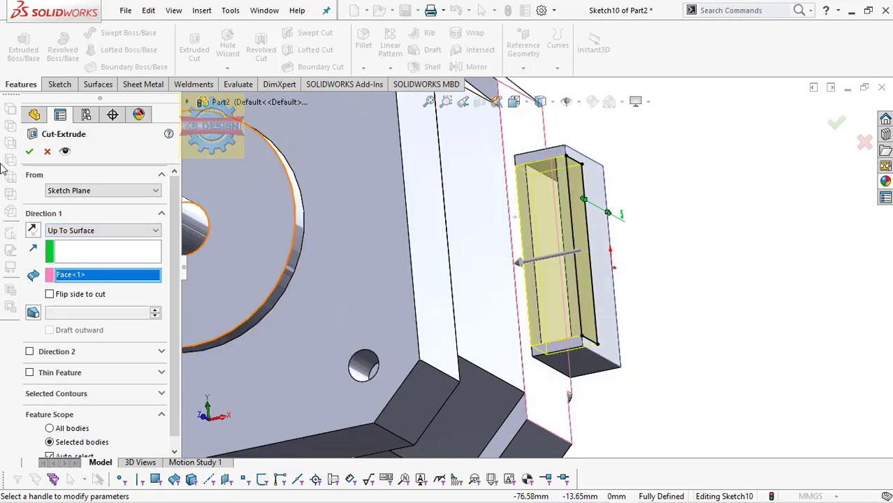
{"action": "left_click", "coordinate": [29, 153]}
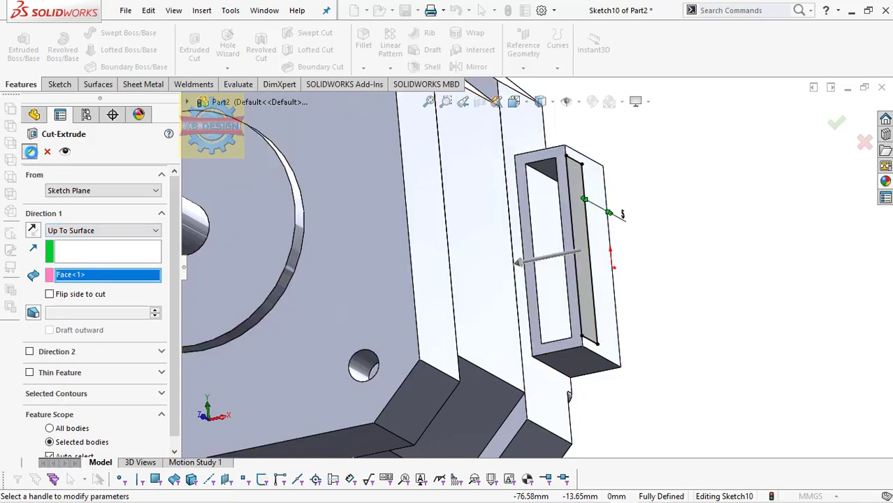
Sketch on the socket's inner wall and cut Up To Surface to the motor's side face.
{"action": "left_click", "coordinate": [549, 214]}
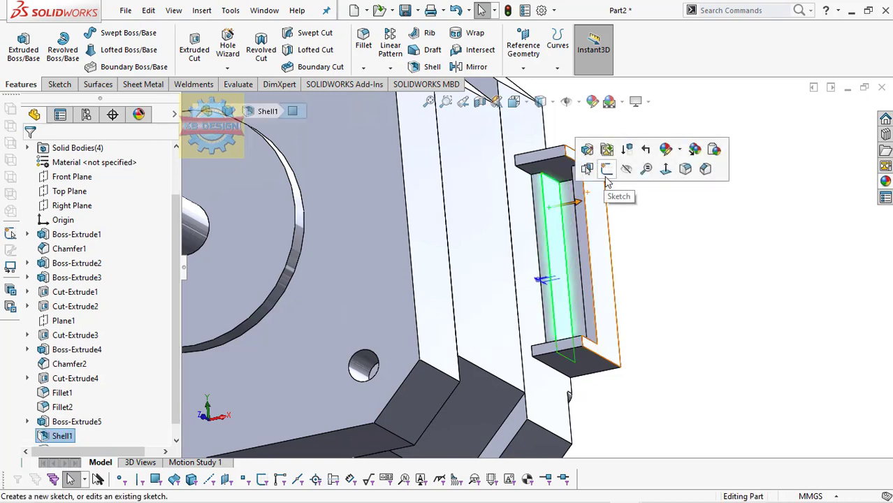
{"action": "left_click", "coordinate": [605, 174]}
{"action": "left_click", "coordinate": [20, 84]}
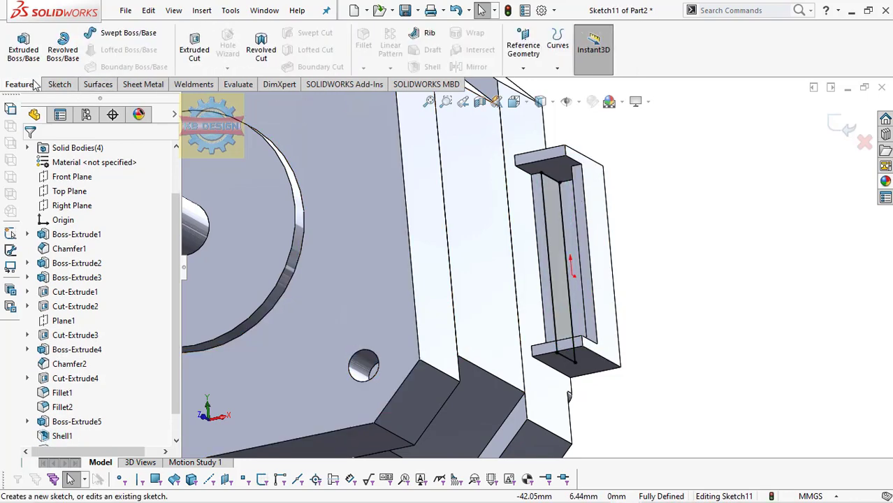
{"action": "left_click", "coordinate": [195, 49]}
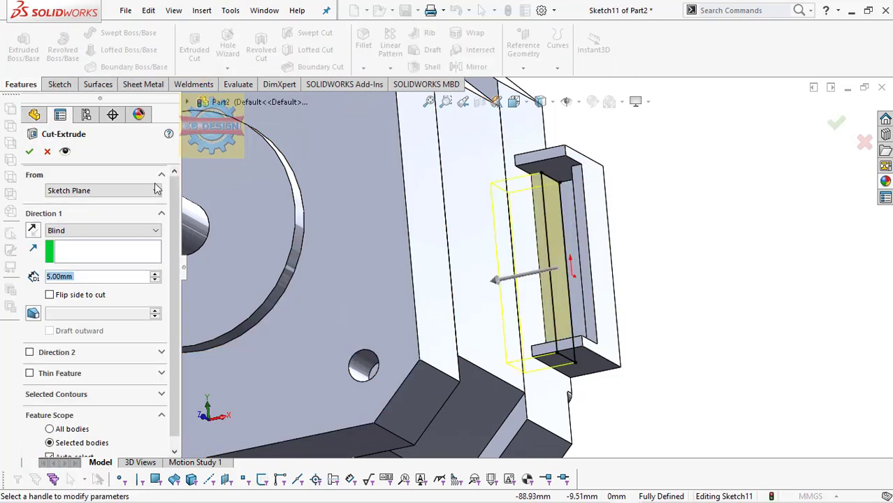
{"action": "left_click", "coordinate": [84, 230]}
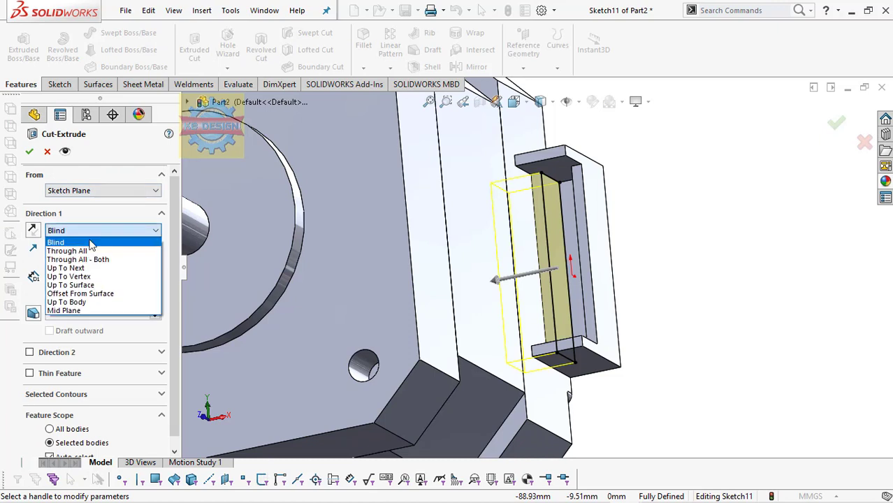
{"action": "left_click", "coordinate": [94, 293]}
{"action": "left_click", "coordinate": [112, 231]}
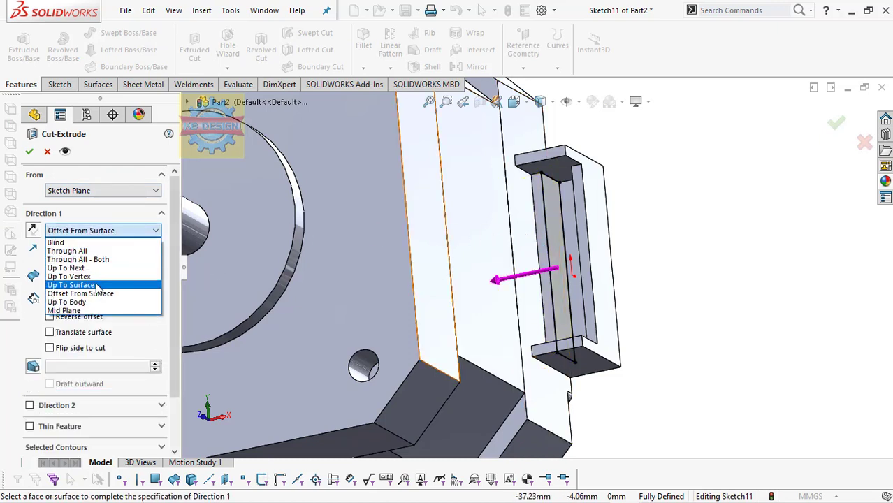
{"action": "left_click", "coordinate": [84, 285]}
{"action": "left_click", "coordinate": [514, 203]}
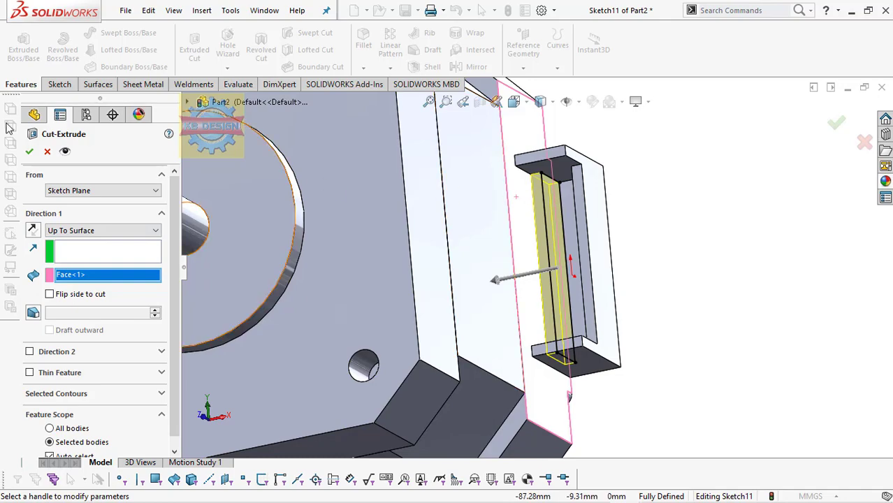
{"action": "right_click", "coordinate": [358, 223]}
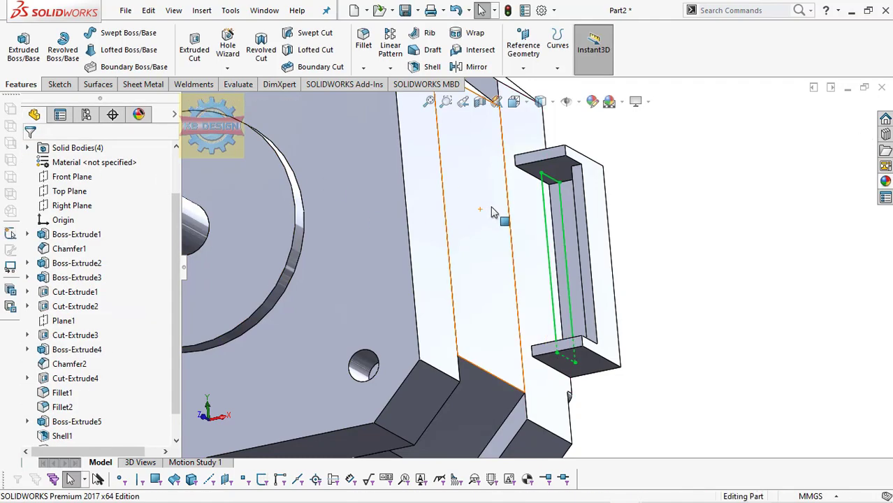
{"action": "mouse_move", "coordinate": [482, 210]}
{"action": "middle_mouse_down"}
{"action": "mouse_move", "coordinate": [398, 230]}
{"action": "mouse_move", "coordinate": [398, 268]}
{"action": "middle_mouse_up"}
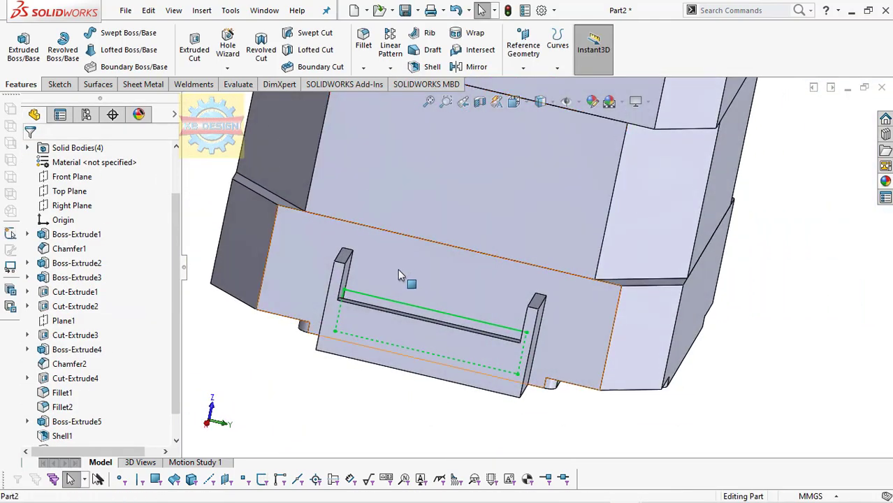
Draw a corner rectangle on the connector socket's outer face, viewed head-on.
{"action": "left_click", "coordinate": [398, 268]}
{"action": "left_click", "coordinate": [522, 226]}
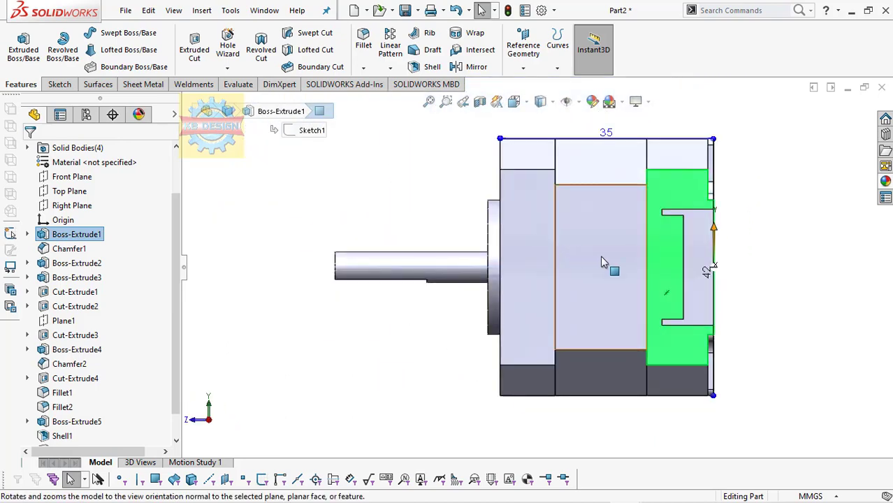
{"action": "scroll", "coordinate": [656, 276], "scroll_direction": "down", "scroll_amount": 2}
{"action": "scroll", "coordinate": [667, 280], "scroll_direction": "down", "scroll_amount": 2}
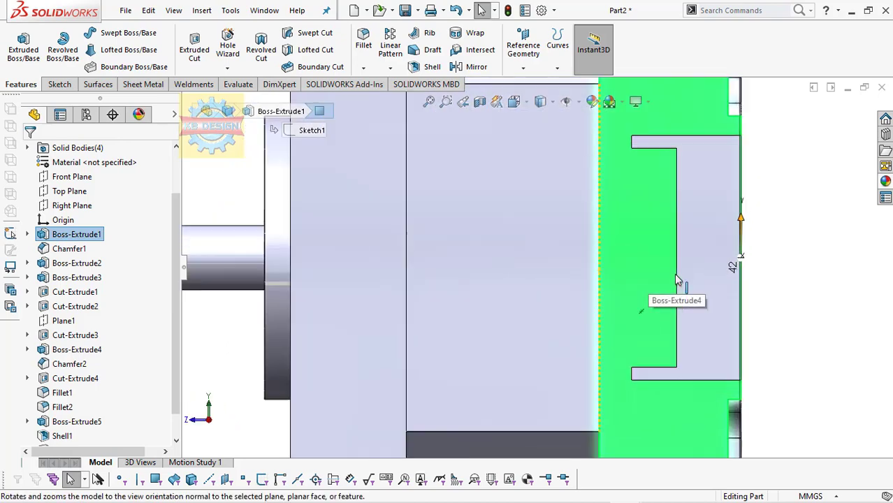
{"action": "left_click", "coordinate": [60, 84]}
{"action": "left_click", "coordinate": [18, 44]}
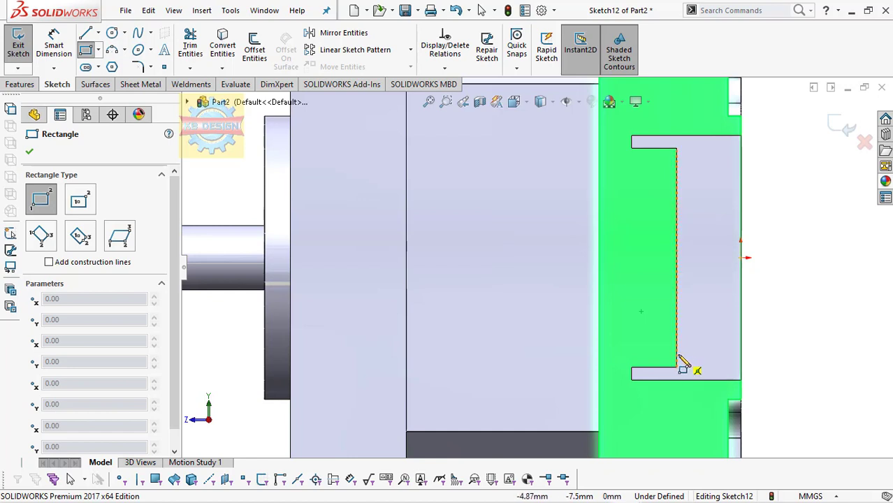
{"action": "left_click", "coordinate": [677, 355]}
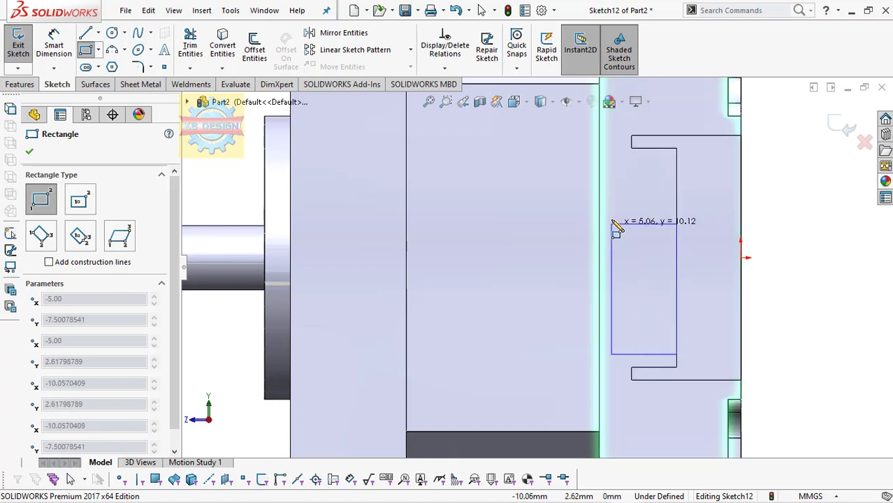
{"action": "left_click", "coordinate": [599, 159]}
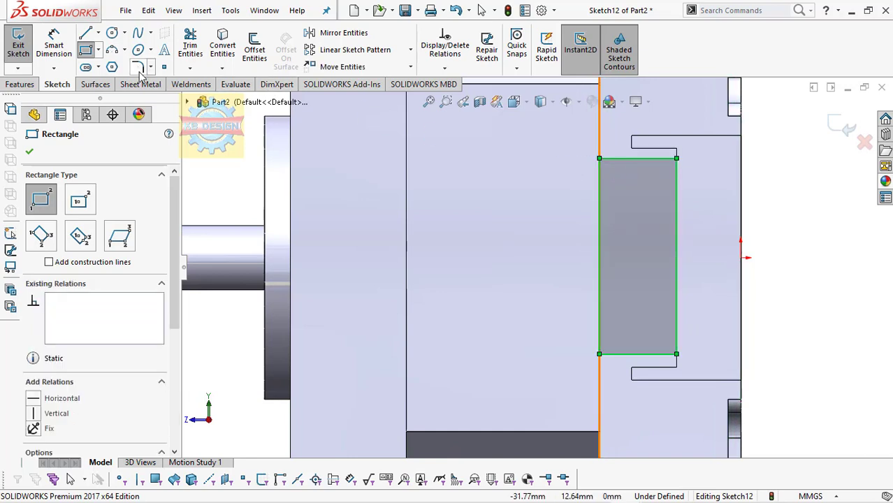
Dimension the rectangle 0.8 mm from the socket's top edge and 1 mm from its bottom edge.
{"action": "left_click", "coordinate": [63, 44]}
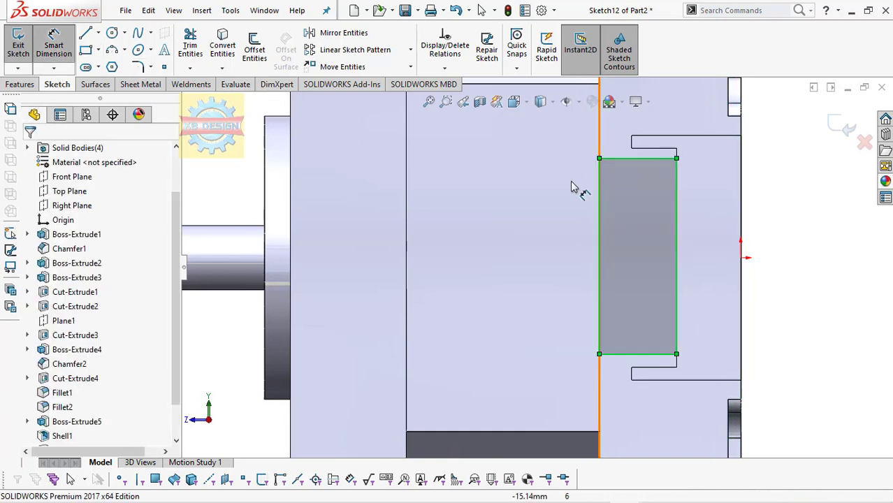
{"action": "left_click", "coordinate": [645, 159]}
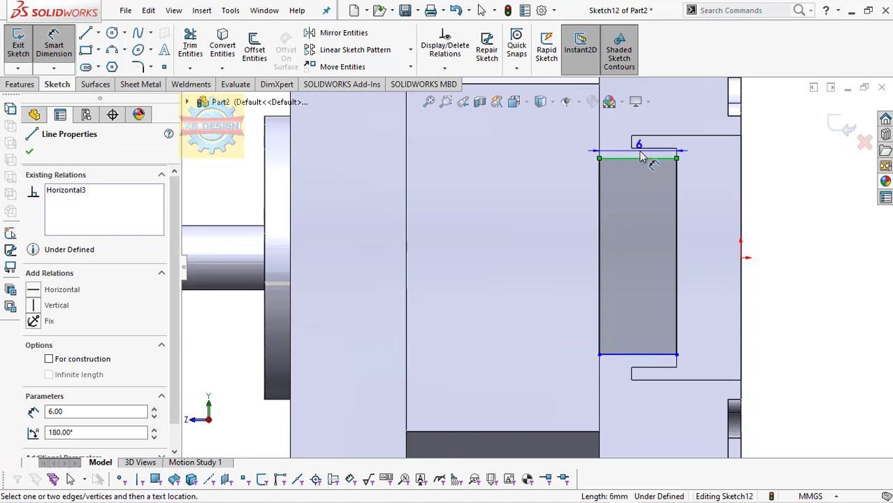
{"action": "left_click", "coordinate": [644, 149]}
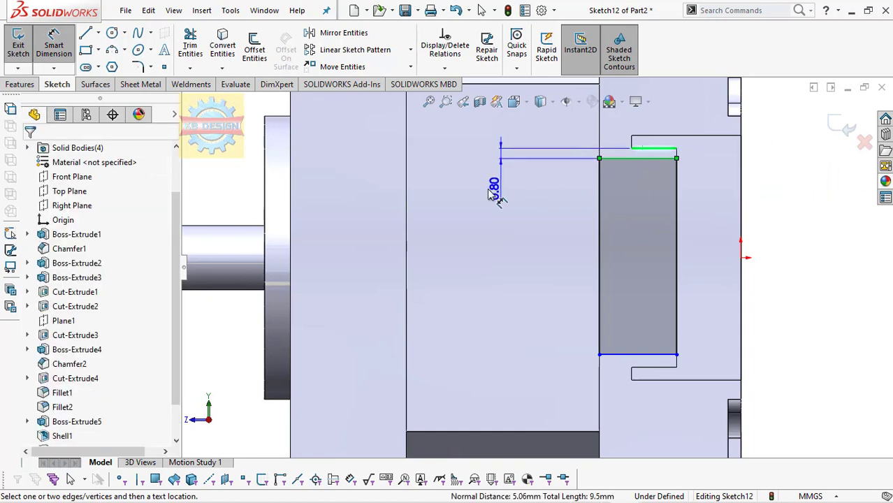
{"action": "left_click", "coordinate": [469, 208]}
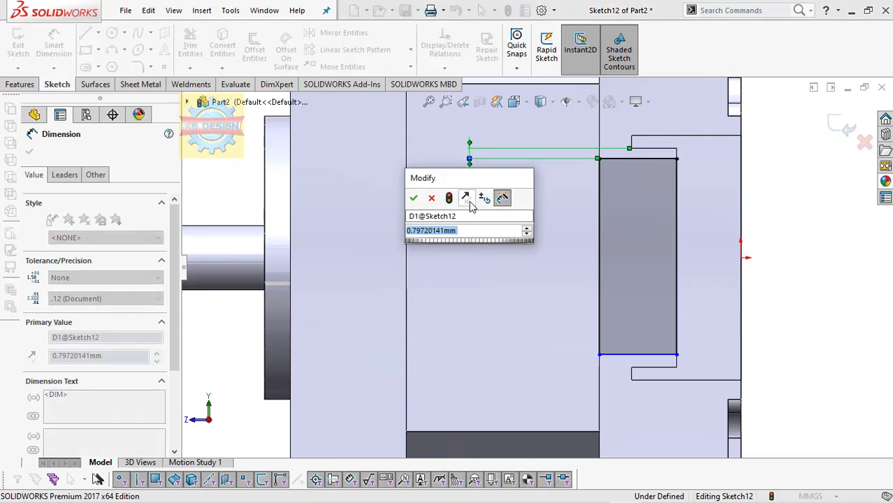
{"action": "type", "text": "0.8"}
{"action": "key", "text": "Return"}
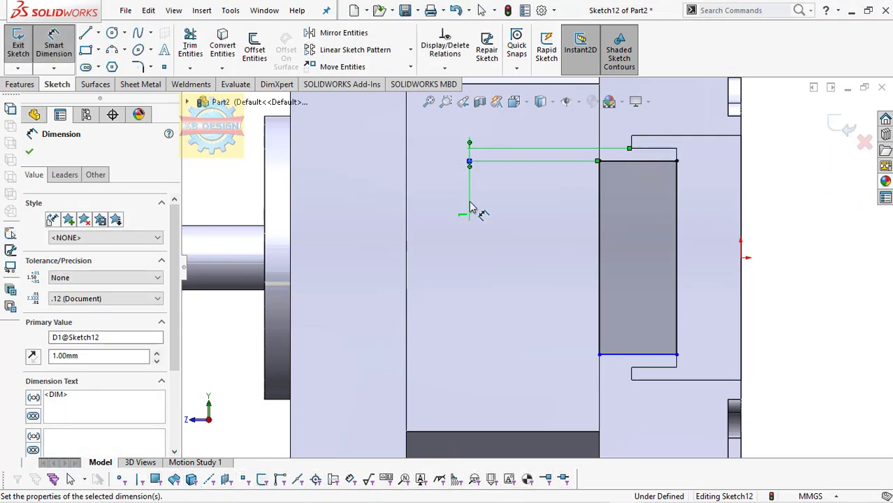
{"action": "left_click", "coordinate": [652, 358]}
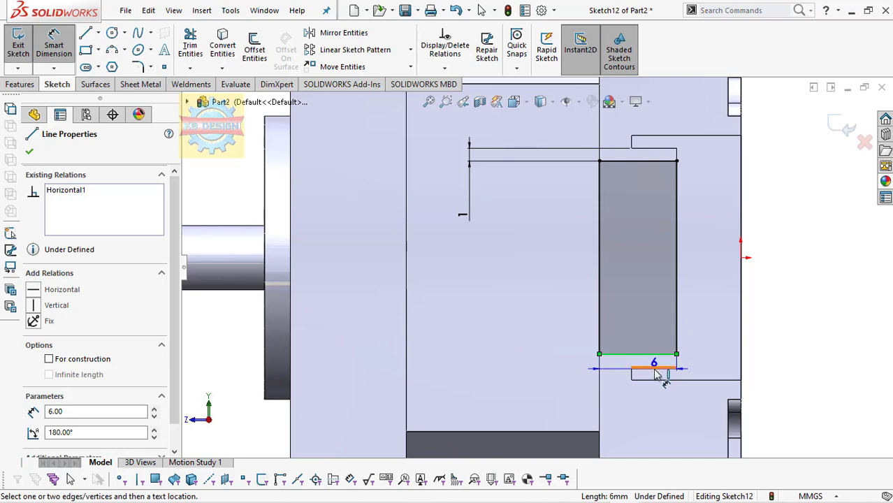
{"action": "left_click", "coordinate": [640, 368]}
{"action": "left_click", "coordinate": [568, 360]}
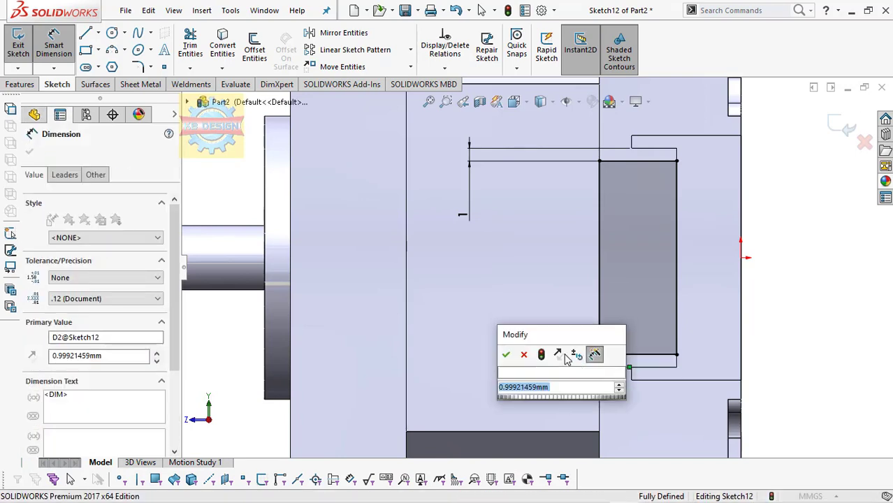
{"action": "type", "text": "1"}
{"action": "key", "text": "Return"}
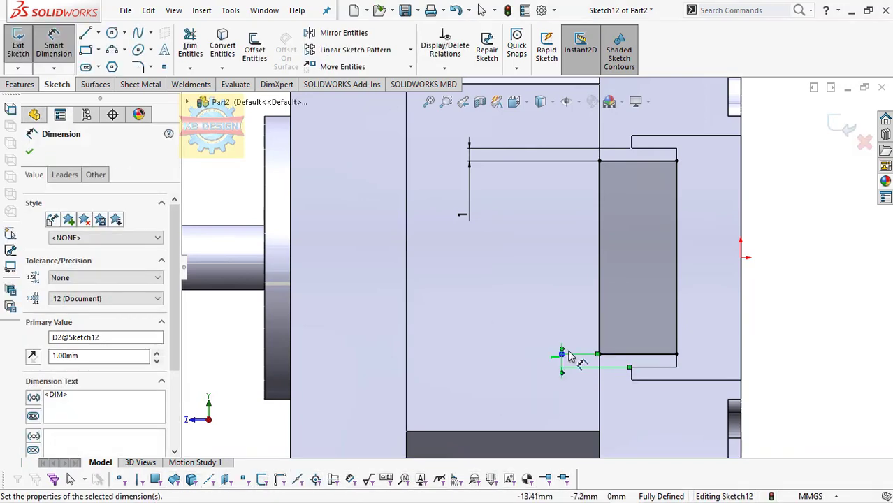
{"action": "key", "text": "Escape"}
{"action": "mouse_move", "coordinate": [517, 321]}
{"action": "middle_mouse_down"}
{"action": "mouse_move", "coordinate": [588, 308]}
{"action": "mouse_move", "coordinate": [579, 312]}
{"action": "middle_mouse_up"}
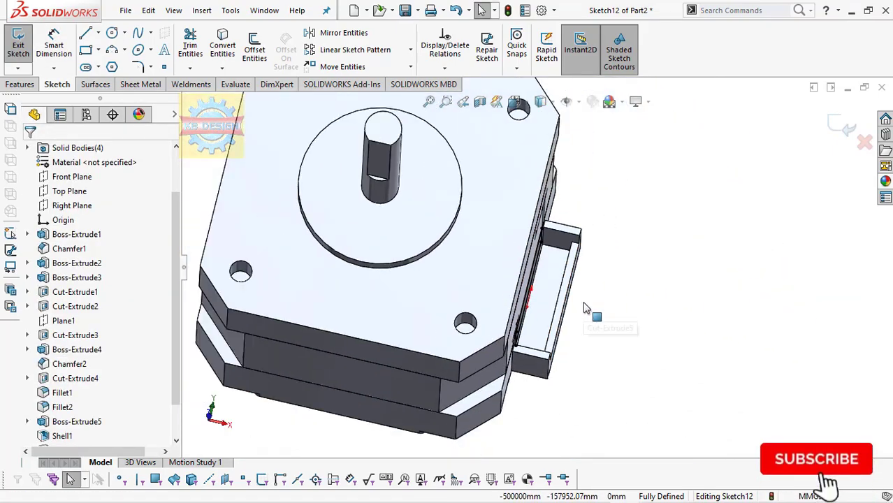
Offset the socket rectangle 0.5 mm inward, reversed to its inside, in a head-on view.
{"action": "scroll", "coordinate": [578, 312], "scroll_direction": "down", "scroll_amount": 2}
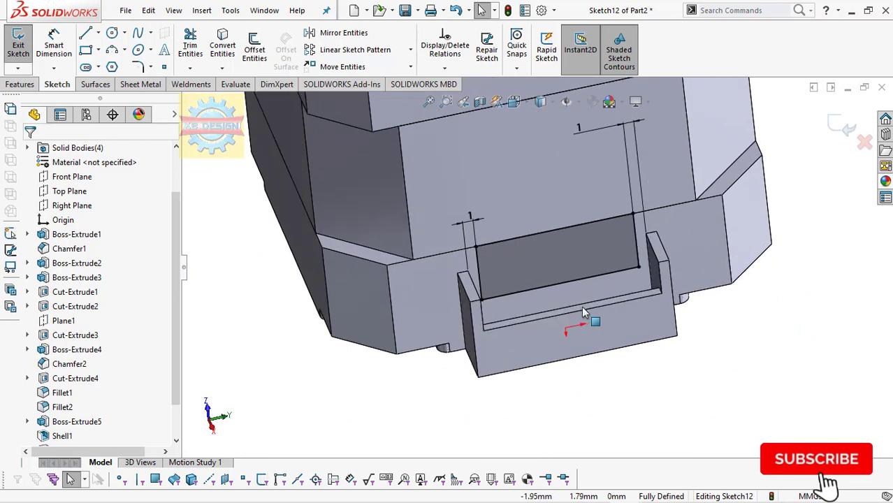
{"action": "scroll", "coordinate": [581, 312], "scroll_direction": "down", "scroll_amount": 2}
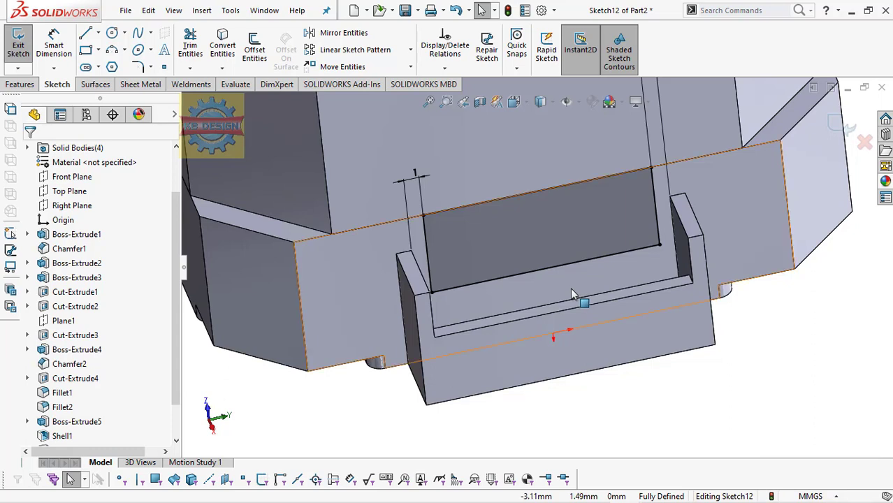
{"action": "key", "text": "space"}
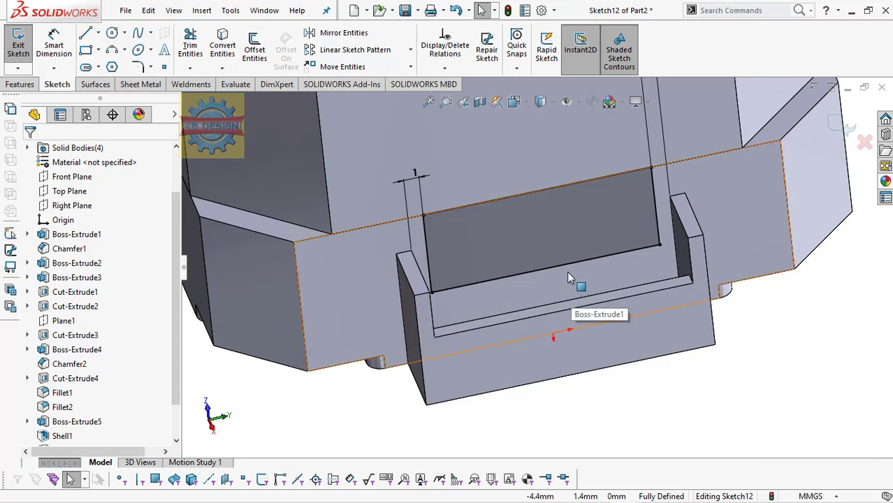
{"action": "left_click", "coordinate": [562, 294]}
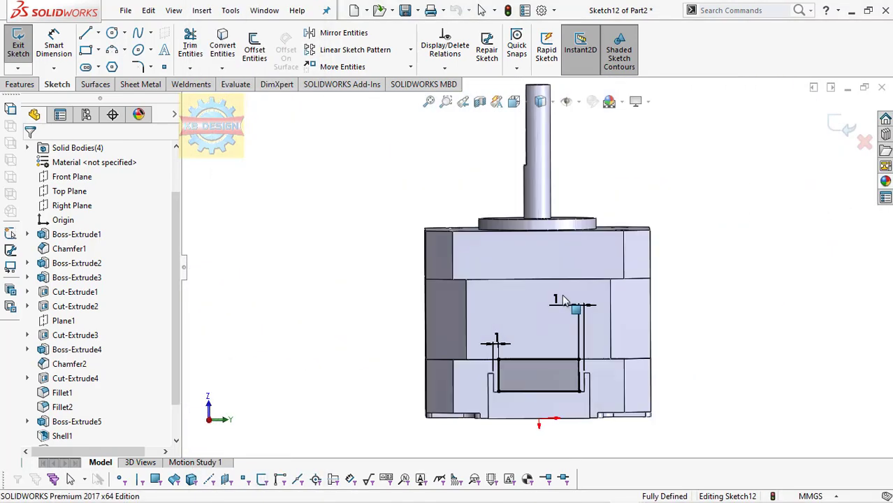
{"action": "scroll", "coordinate": [555, 391], "scroll_direction": "down", "scroll_amount": 2}
{"action": "scroll", "coordinate": [561, 351], "scroll_direction": "down", "scroll_amount": 2}
{"action": "scroll", "coordinate": [561, 351], "scroll_direction": "down", "scroll_amount": 3}
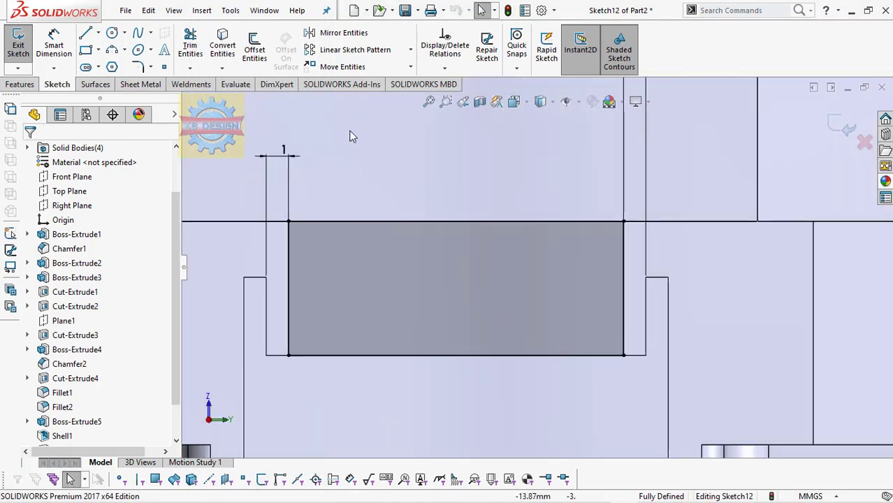
{"action": "left_click", "coordinate": [255, 49]}
{"action": "left_click", "coordinate": [369, 252]}
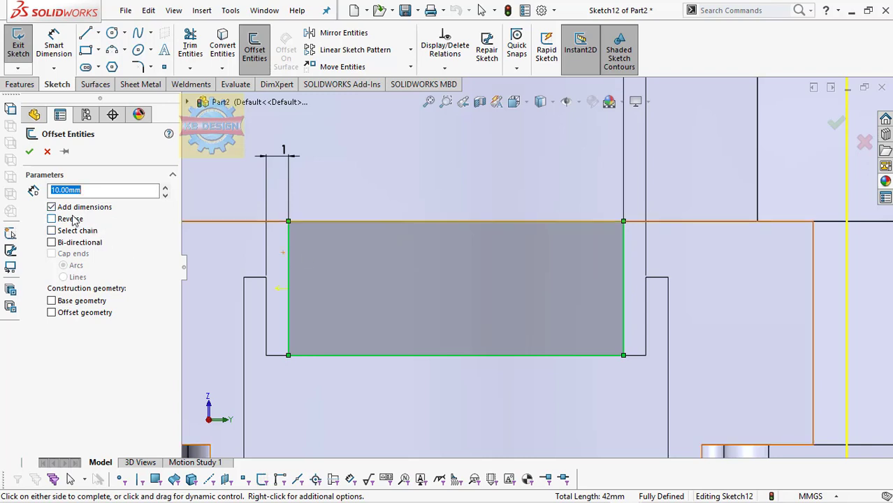
{"action": "type", "text": "0.5"}
{"action": "key", "text": "Return"}
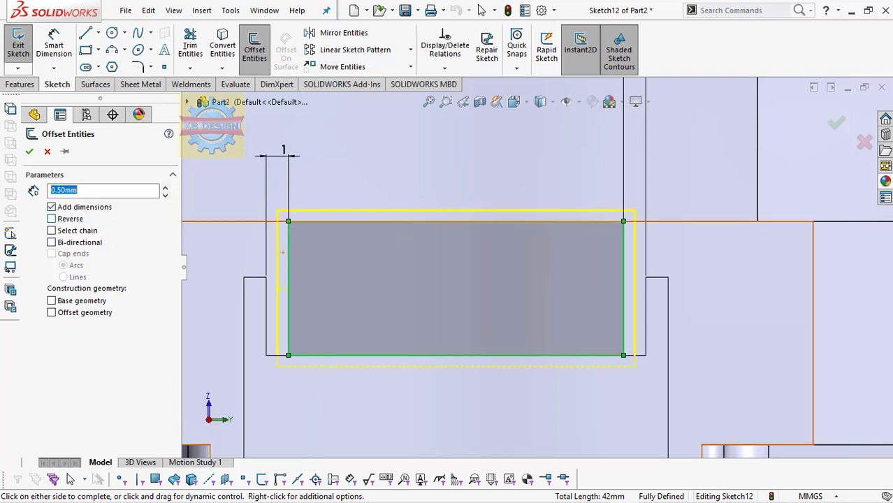
{"action": "left_click", "coordinate": [52, 219]}
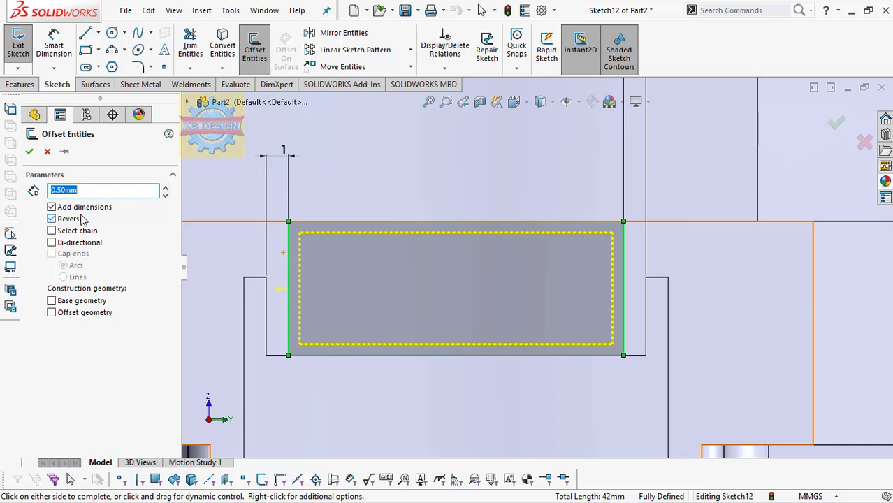
Accept the 0.50 mm offset outline and extrude it 6 mm as an unmerged body.
{"action": "left_click", "coordinate": [30, 153]}
{"action": "left_click", "coordinate": [20, 84]}
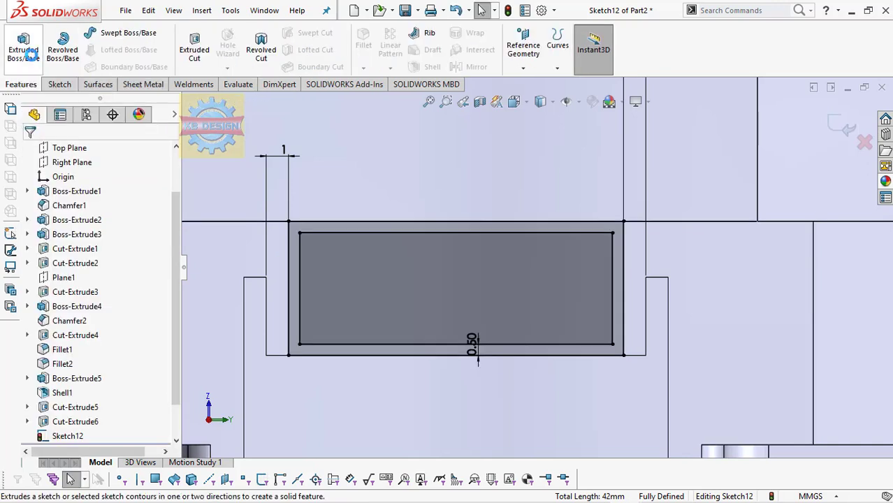
{"action": "left_click", "coordinate": [23, 48]}
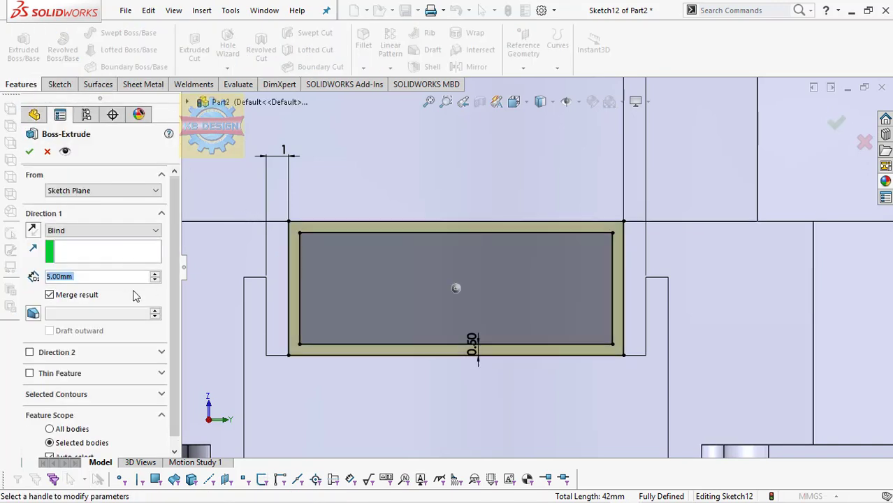
{"action": "type", "text": "6"}
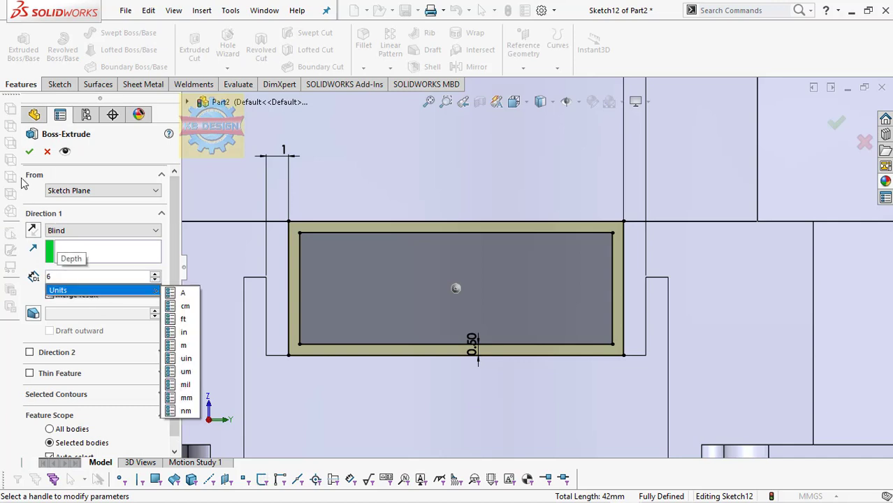
{"action": "key", "text": "Return"}
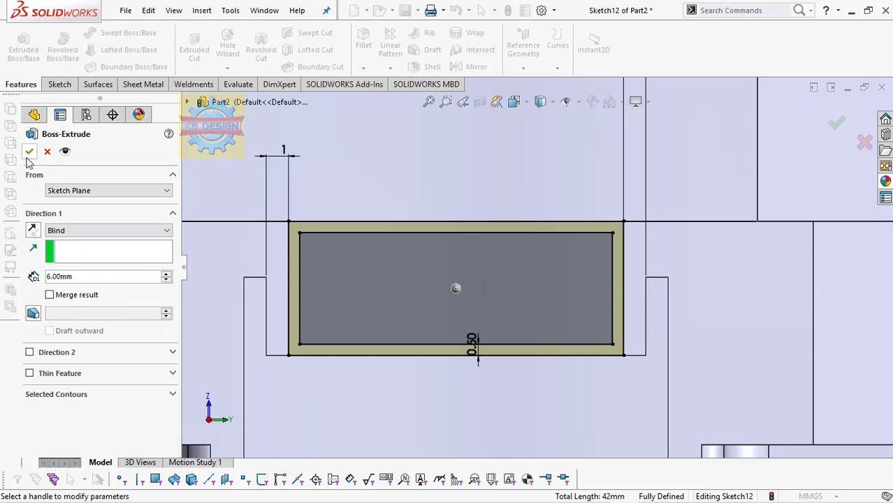
{"action": "left_click", "coordinate": [29, 152]}
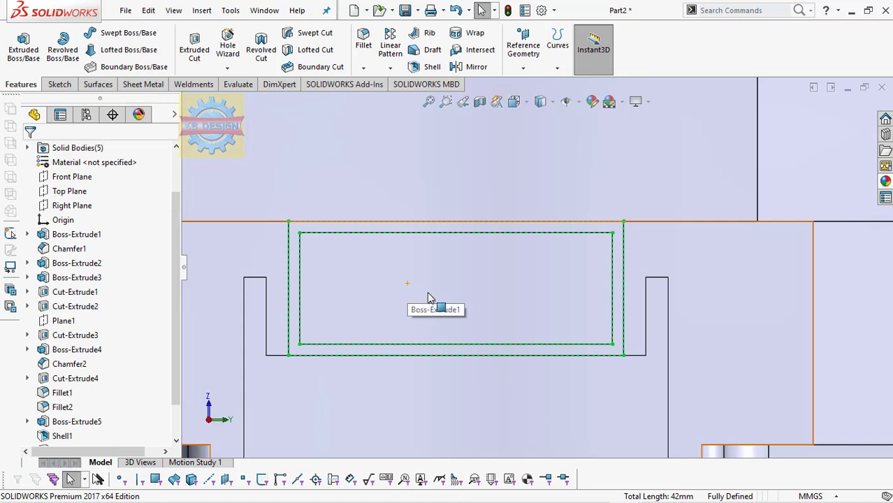
{"action": "middle_click_drag", "start_coordinate": [430, 299], "coordinate": [429, 345]}
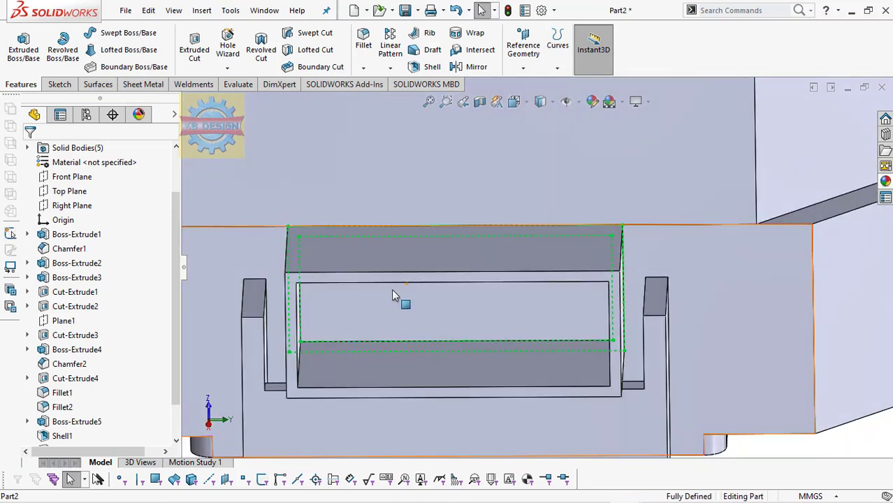
Start a sketch on the new frame's top face and draw a corner rectangle.
{"action": "left_click", "coordinate": [411, 264]}
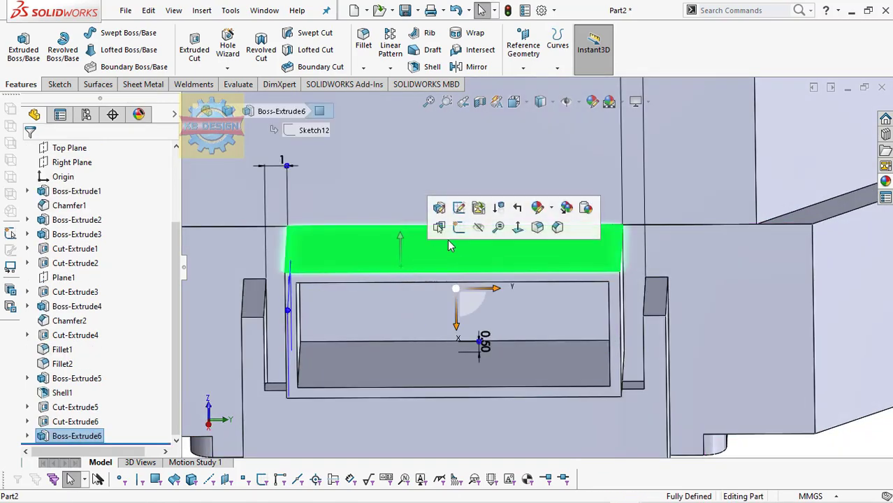
{"action": "left_click", "coordinate": [457, 231]}
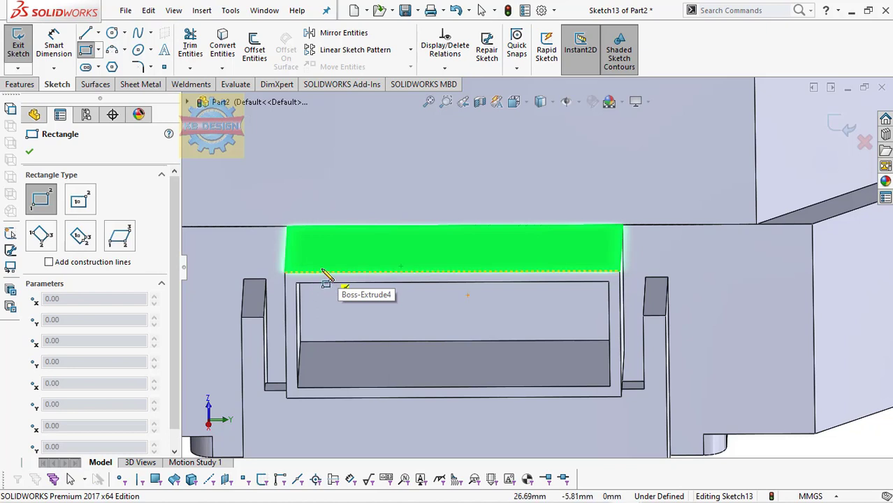
{"action": "left_click", "coordinate": [332, 272]}
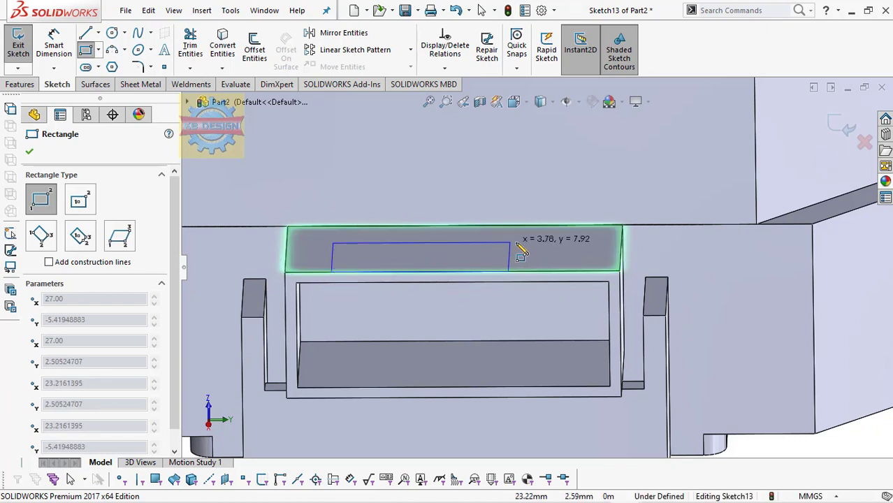
{"action": "left_click", "coordinate": [580, 240]}
{"action": "key", "text": "Escape"}
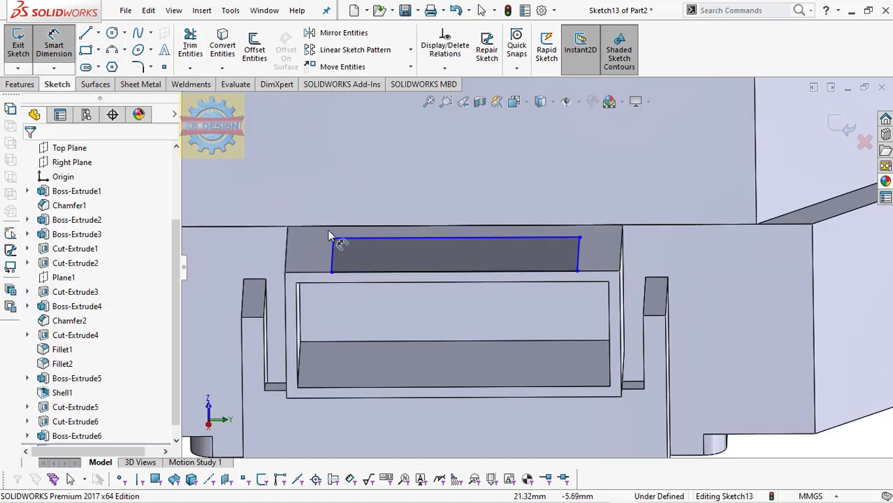
Dimension the rectangle's short sides to 4 mm.
{"action": "left_click_drag", "start_coordinate": [334, 248], "coordinate": [285, 253]}
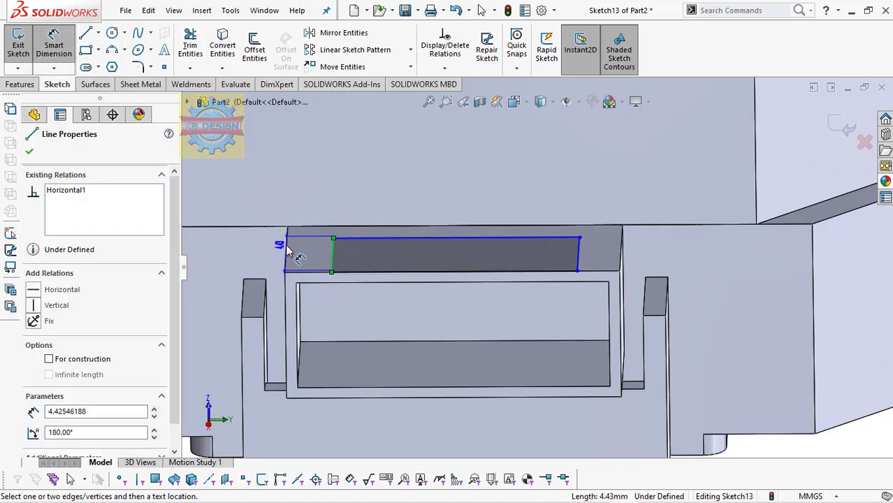
{"action": "left_click", "coordinate": [287, 250]}
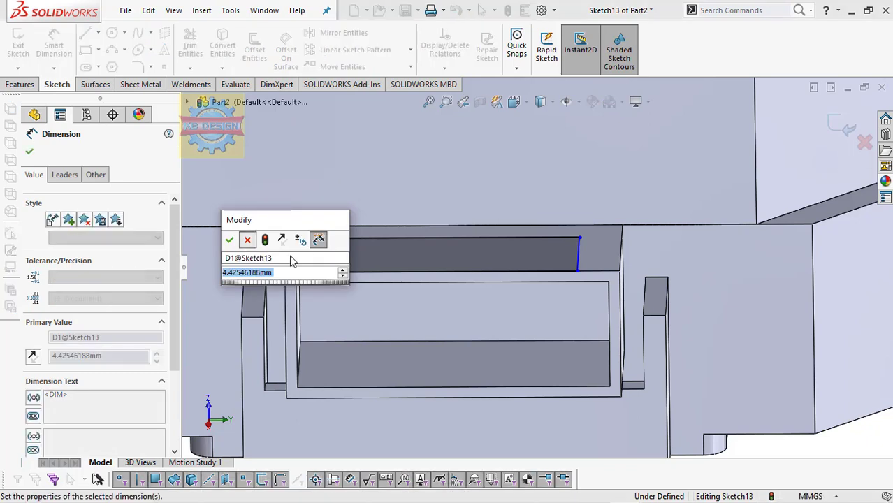
{"action": "type", "text": "4"}
{"action": "key", "text": "Return"}
{"action": "key", "text": "Escape"}
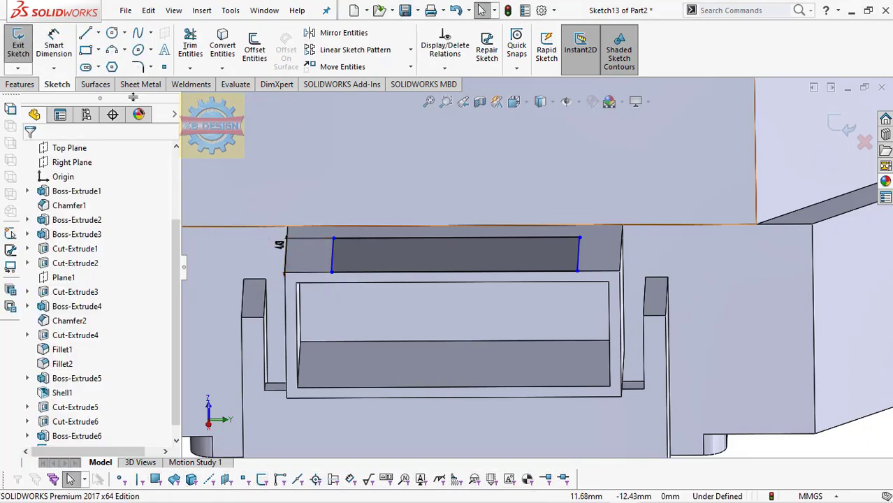
{"action": "left_click", "coordinate": [54, 43]}
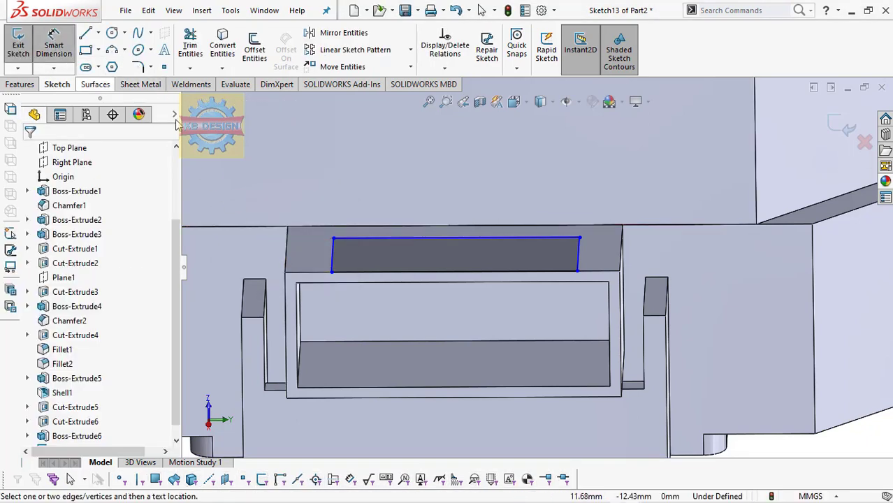
{"action": "left_click", "coordinate": [332, 250]}
{"action": "left_click", "coordinate": [271, 253]}
{"action": "type", "text": "5"}
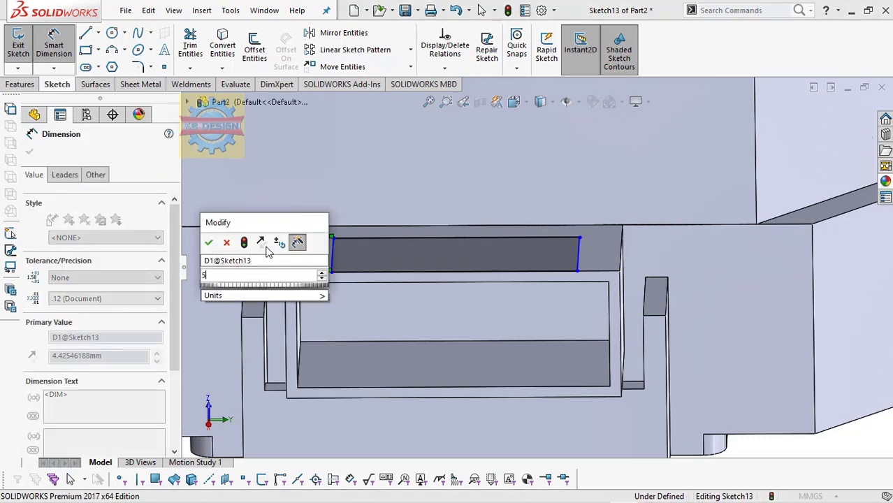
{"action": "key", "text": "BackSpace"}
{"action": "type", "text": "4"}
{"action": "key", "text": "Return"}
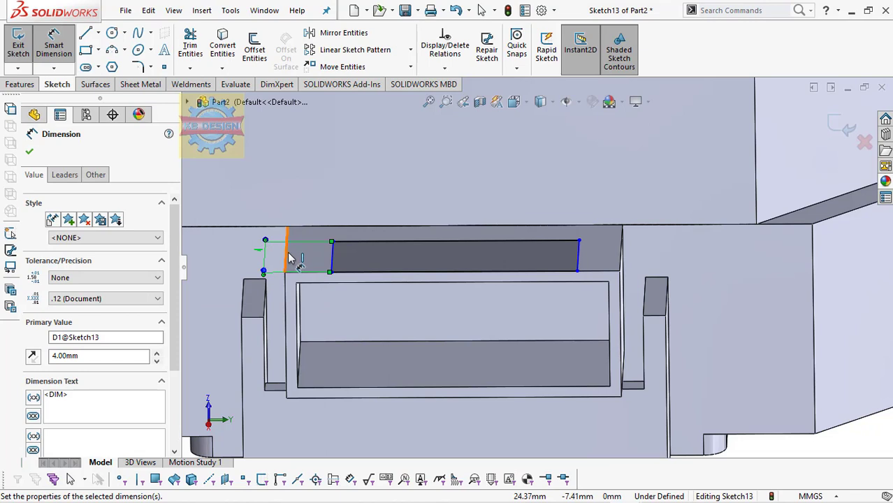
Inset the rectangle 3 mm from both the left and right housing edges.
{"action": "left_click", "coordinate": [291, 259]}
{"action": "left_click", "coordinate": [332, 267]}
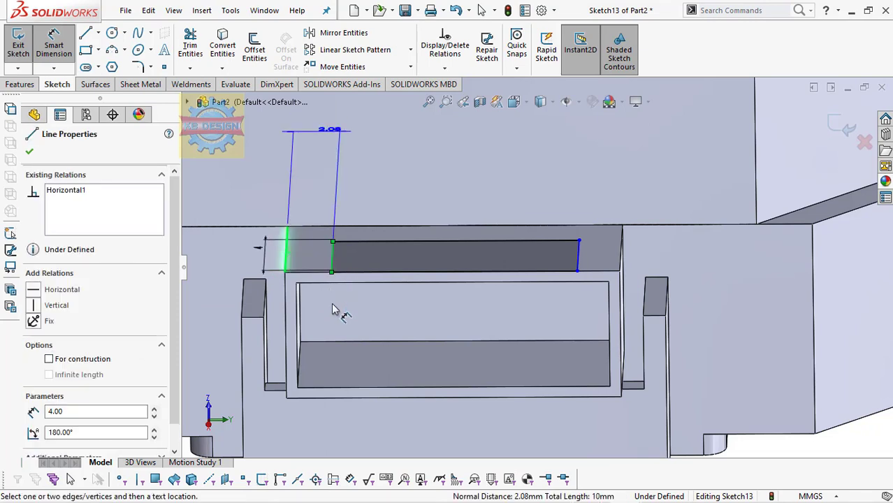
{"action": "left_click", "coordinate": [334, 308]}
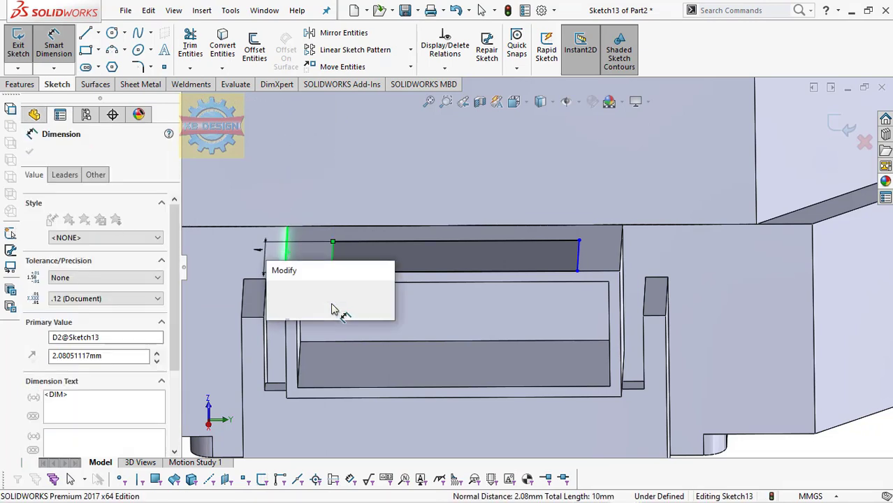
{"action": "type", "text": "3"}
{"action": "key", "text": "Return"}
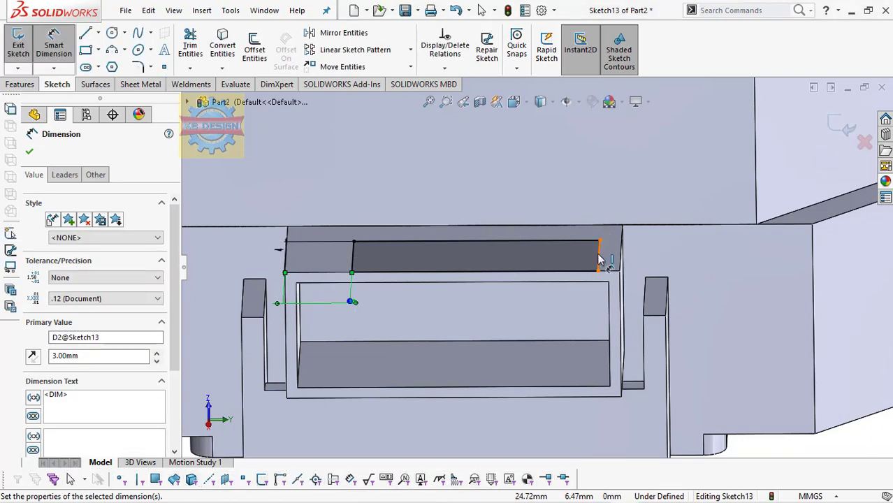
{"action": "left_click", "coordinate": [599, 256]}
{"action": "left_click", "coordinate": [621, 260]}
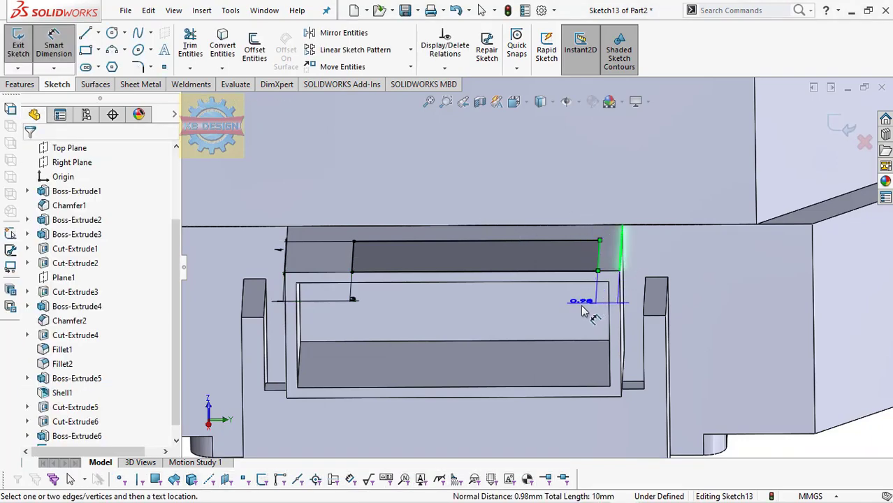
{"action": "left_click", "coordinate": [577, 300]}
{"action": "type", "text": "3"}
{"action": "key", "text": "Return"}
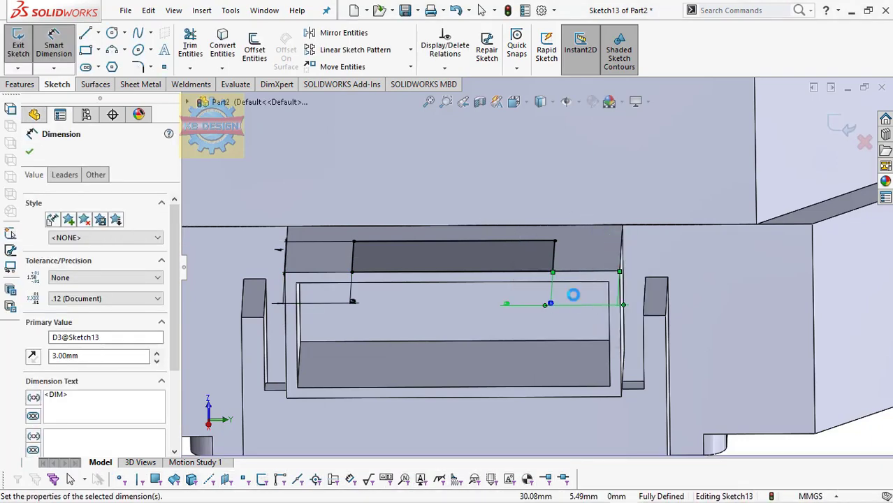
{"action": "key", "text": "Escape"}
Extrude-cut the rectangle sketch to a 1.00 mm blind depth.
{"action": "left_click", "coordinate": [24, 84]}
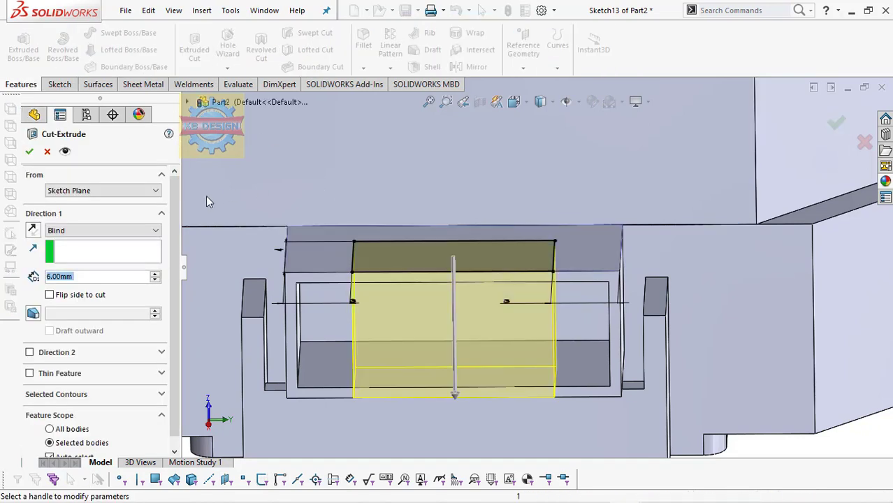
{"action": "type", "text": "1"}
{"action": "key", "text": "Return"}
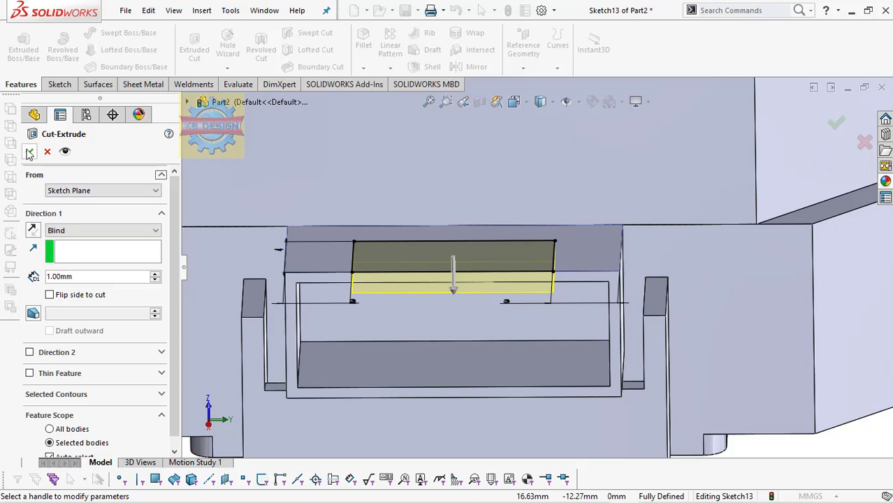
{"action": "left_click", "coordinate": [29, 154]}
Turn the view normal to the housing's U-shaped face.
{"action": "left_click", "coordinate": [293, 307]}
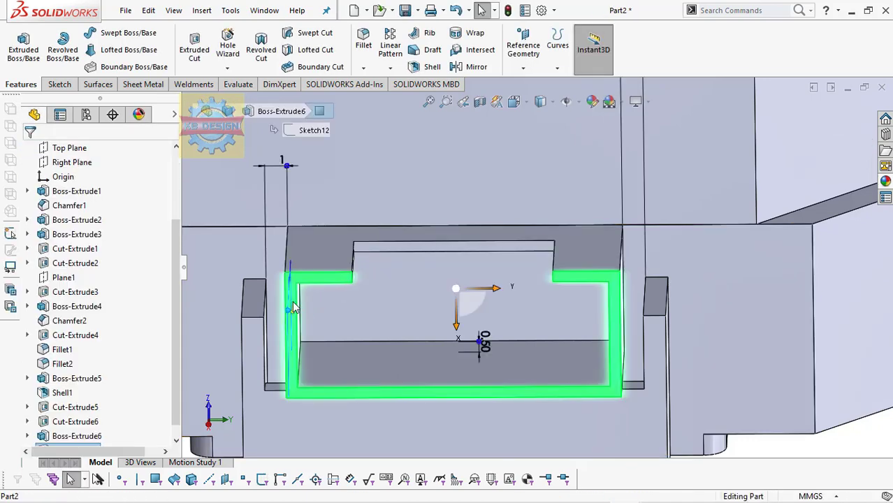
{"action": "left_click", "coordinate": [408, 262]}
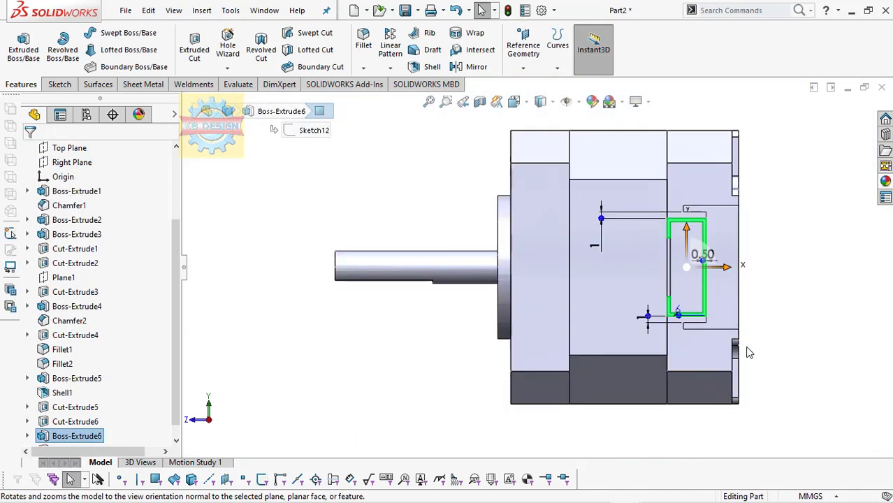
{"action": "scroll", "coordinate": [724, 321], "scroll_direction": "down", "scroll_amount": 3}
{"action": "scroll", "coordinate": [714, 322], "scroll_direction": "down", "scroll_amount": 1}
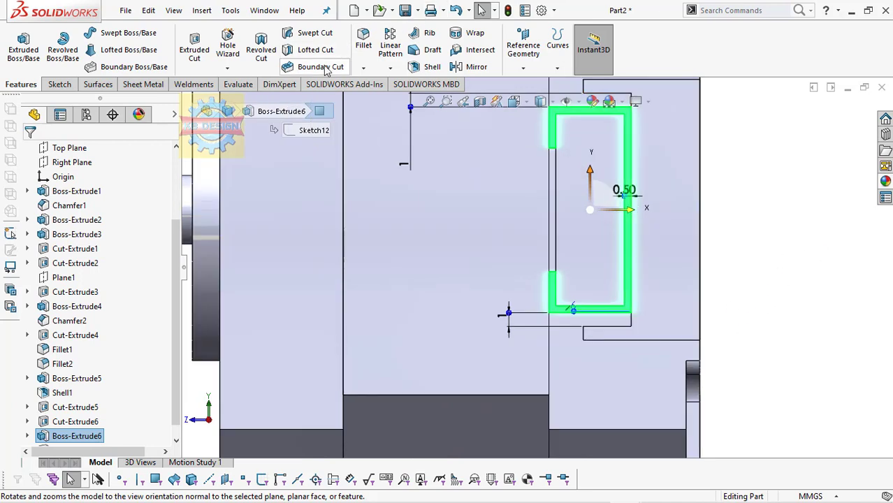
Start a sketch on the U-shaped face and draw a narrow vertical rectangle in the recess.
{"action": "left_click", "coordinate": [60, 84]}
{"action": "left_click", "coordinate": [20, 44]}
{"action": "left_click", "coordinate": [85, 49]}
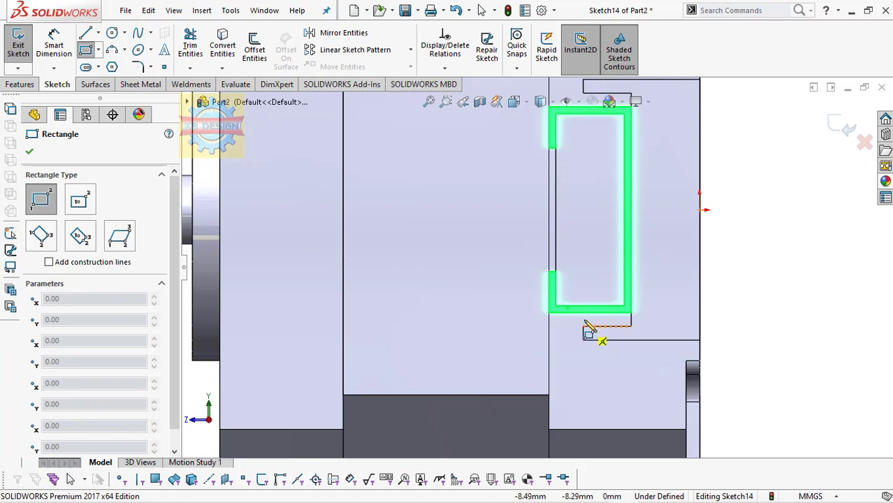
{"action": "left_click", "coordinate": [586, 313]}
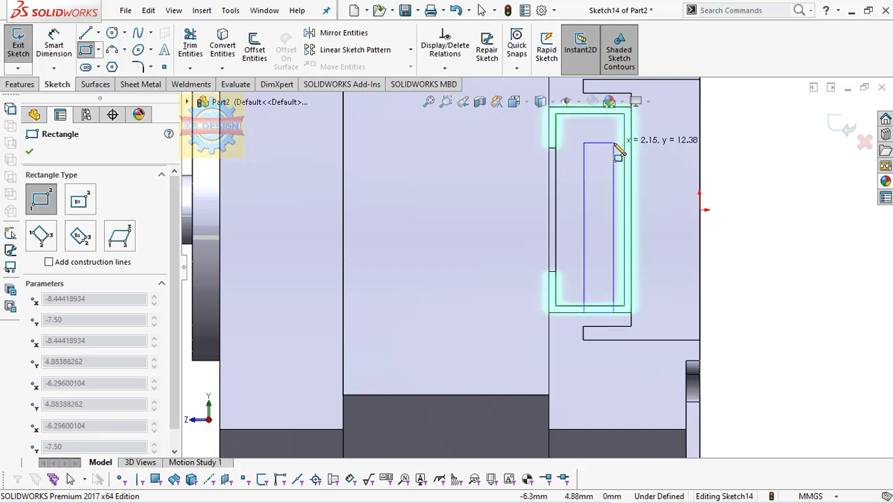
{"action": "left_click", "coordinate": [590, 140]}
{"action": "key", "text": "Escape"}
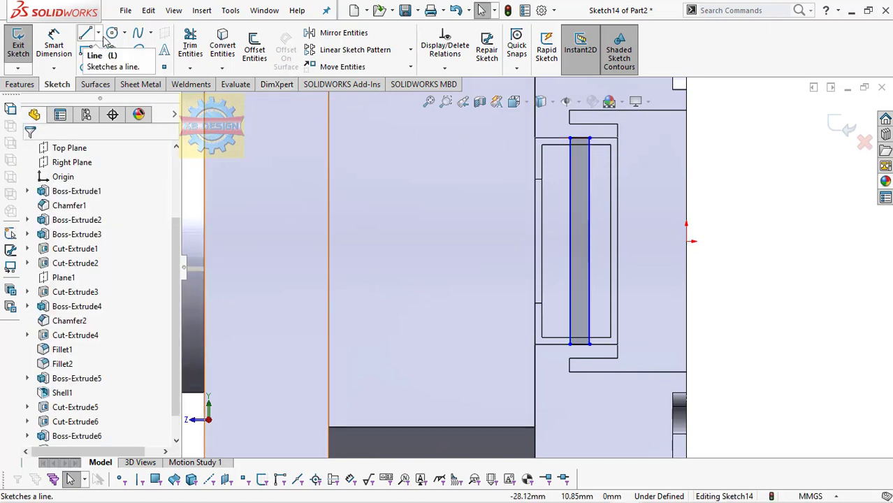
Make the rectangle's bottom-left endpoint coincident with the recess edge.
{"action": "left_click", "coordinate": [445, 68]}
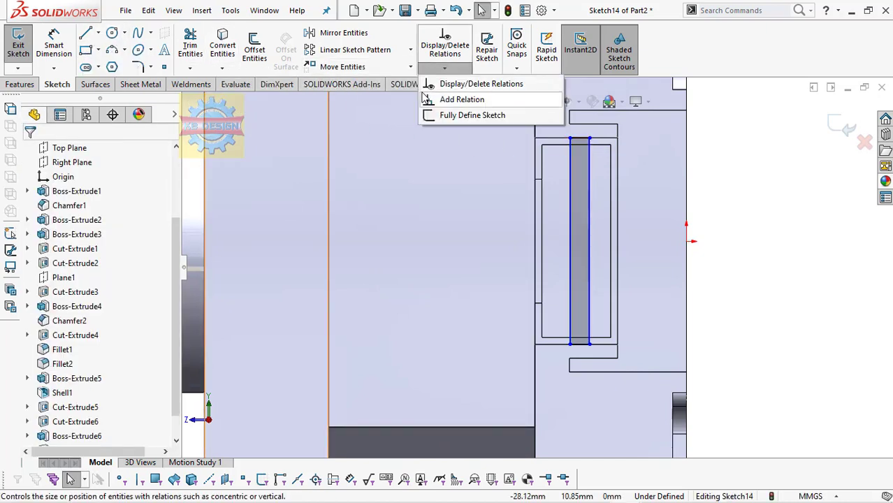
{"action": "left_click", "coordinate": [430, 100]}
{"action": "left_click", "coordinate": [571, 344]}
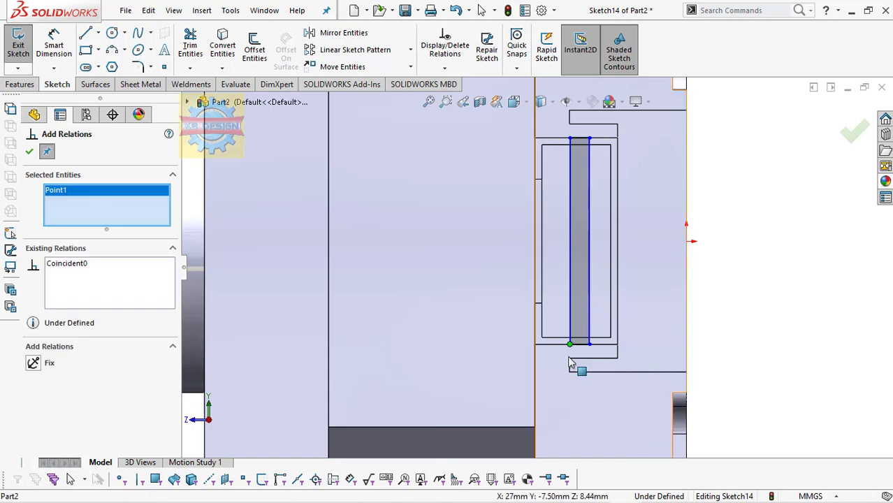
{"action": "left_click", "coordinate": [570, 366]}
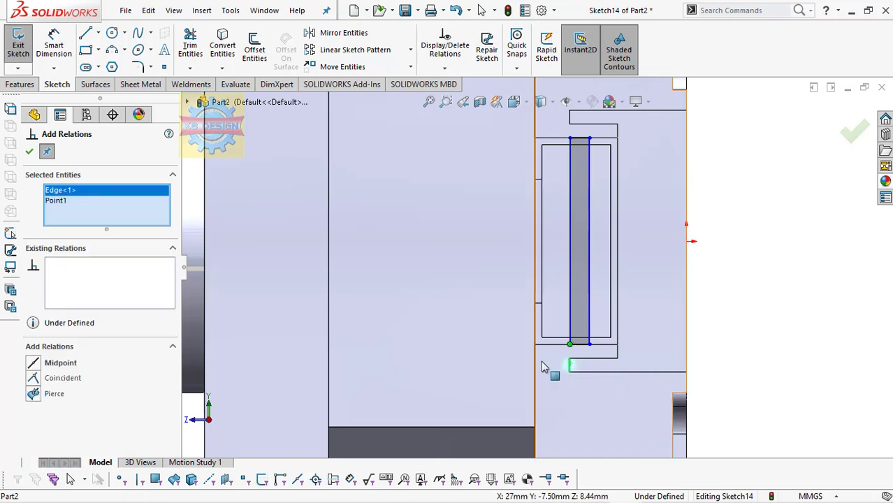
{"action": "left_click", "coordinate": [33, 378]}
Dimension the rectangle's bottom line to 0.50 mm width.
{"action": "left_click", "coordinate": [54, 46]}
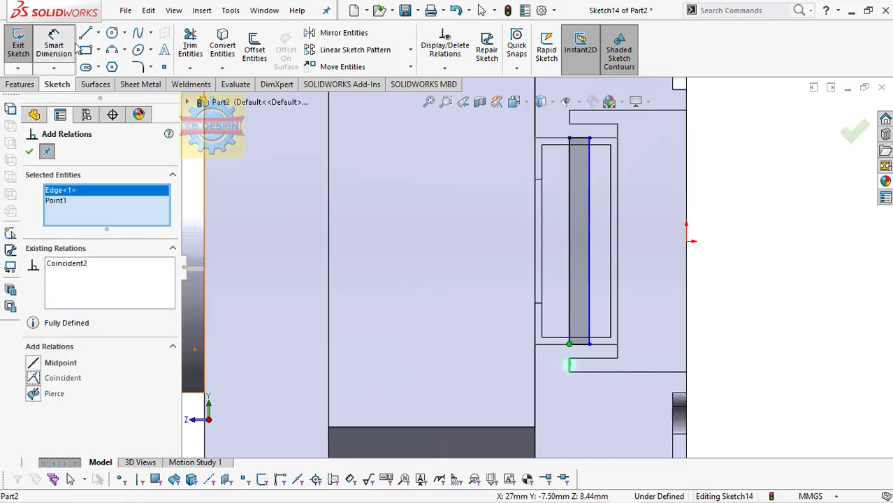
{"action": "left_click", "coordinate": [587, 346]}
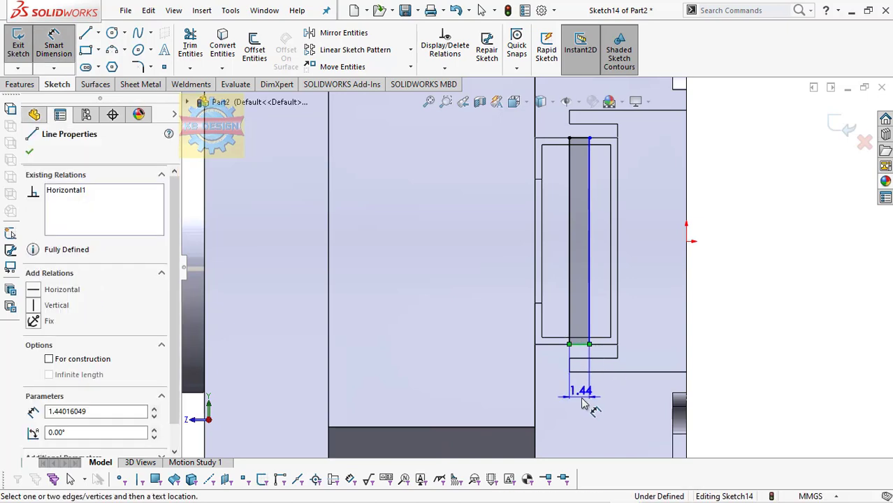
{"action": "left_click", "coordinate": [612, 404]}
{"action": "type", "text": ".5"}
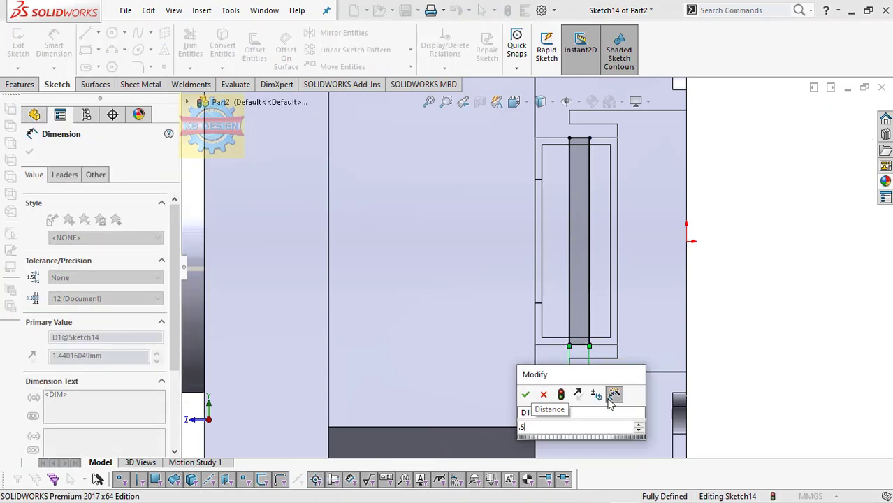
{"action": "key", "text": "Return"}
{"action": "left_click", "coordinate": [5, 86]}
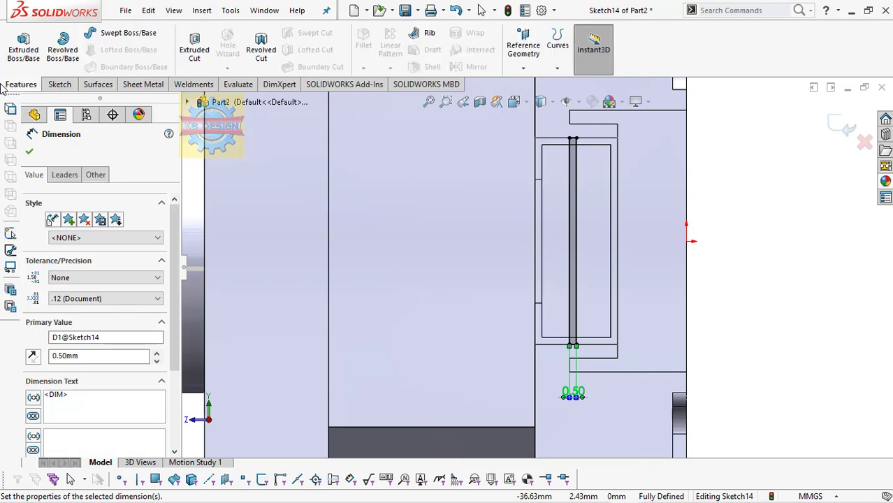
Extrude-cut Sketch14's slot rectangle to a 2 mm blind depth, creating Cut-Extrude8.
{"action": "left_click", "coordinate": [194, 48]}
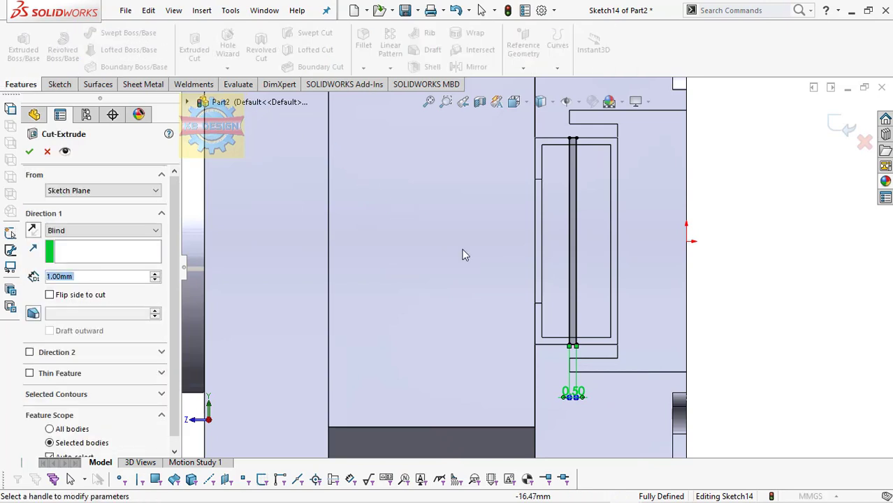
{"action": "type", "text": "2"}
{"action": "key", "text": "Return"}
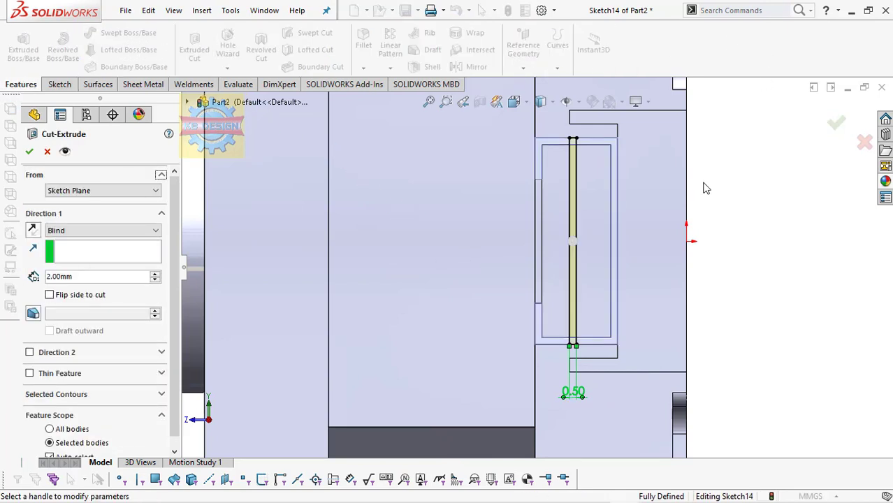
{"action": "left_click", "coordinate": [29, 152]}
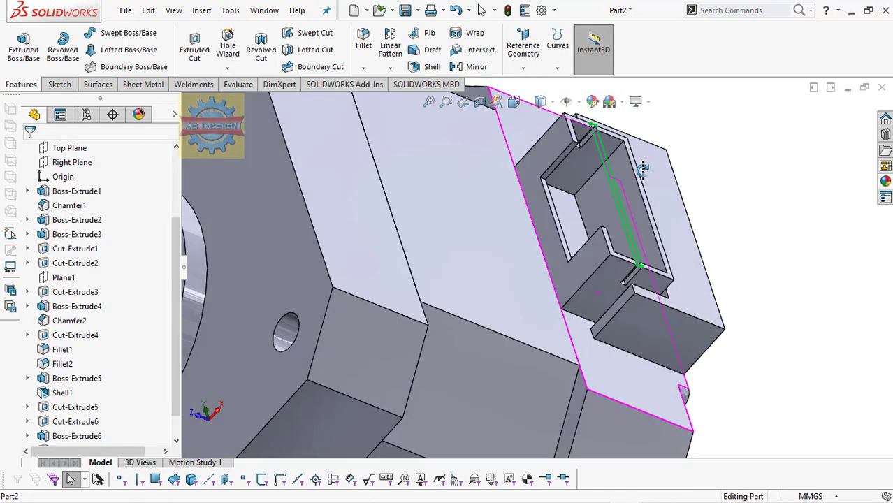
{"action": "mouse_move", "coordinate": [643, 168]}
{"action": "middle_mouse_down"}
{"action": "mouse_move", "coordinate": [612, 280]}
{"action": "mouse_move", "coordinate": [623, 397]}
{"action": "middle_mouse_up"}
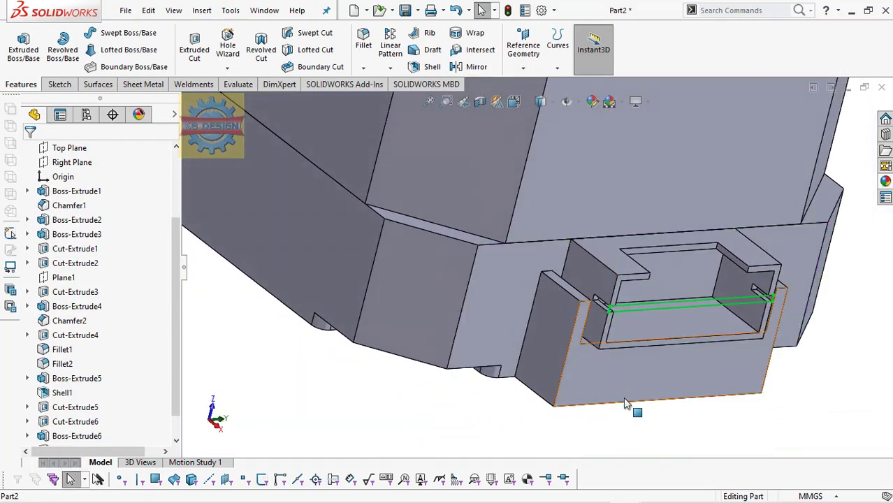
{"action": "scroll", "coordinate": [637, 334], "scroll_direction": "down", "scroll_amount": 2}
{"action": "scroll", "coordinate": [637, 328], "scroll_direction": "down", "scroll_amount": 2}
{"action": "mouse_move", "coordinate": [637, 325]}
{"action": "middle_mouse_down"}
{"action": "mouse_move", "coordinate": [529, 260]}
{"action": "mouse_move", "coordinate": [504, 288]}
{"action": "middle_mouse_up"}
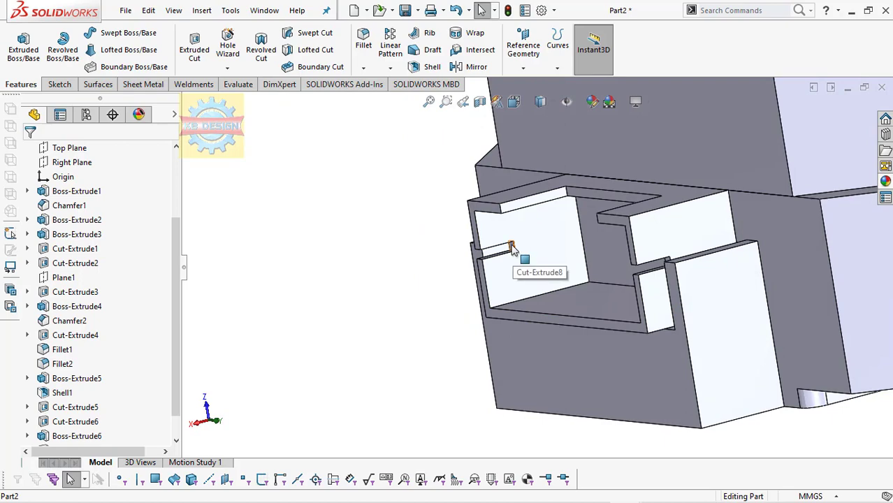
Edit Cut-Extrude8 and change its depth from 2 mm to 1.5 mm.
{"action": "left_click", "coordinate": [513, 250]}
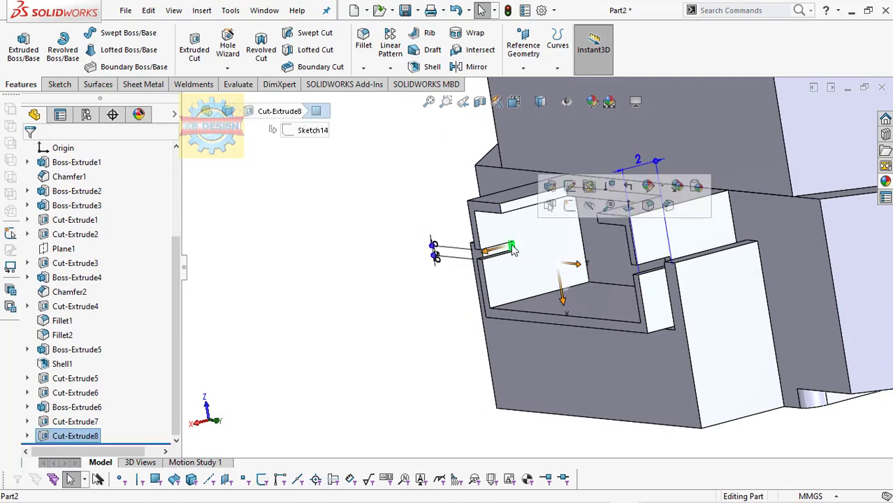
{"action": "right_click", "coordinate": [76, 436]}
{"action": "left_click", "coordinate": [124, 202]}
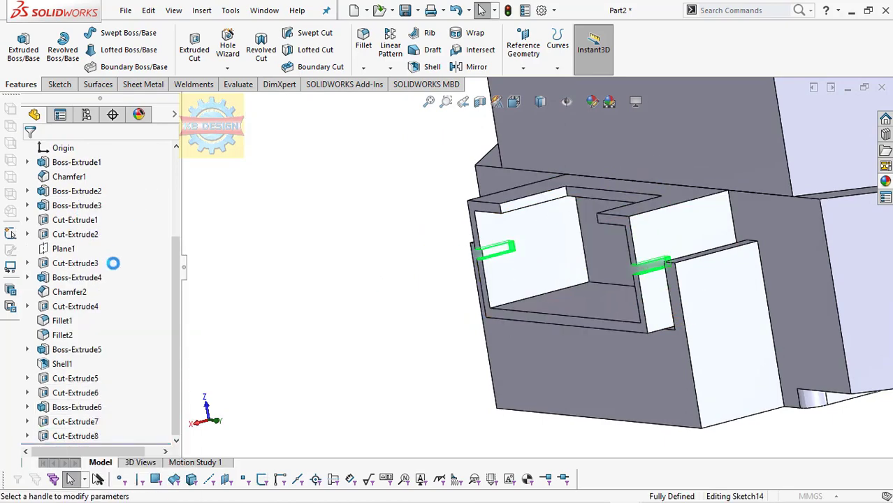
{"action": "type", "text": "1"}
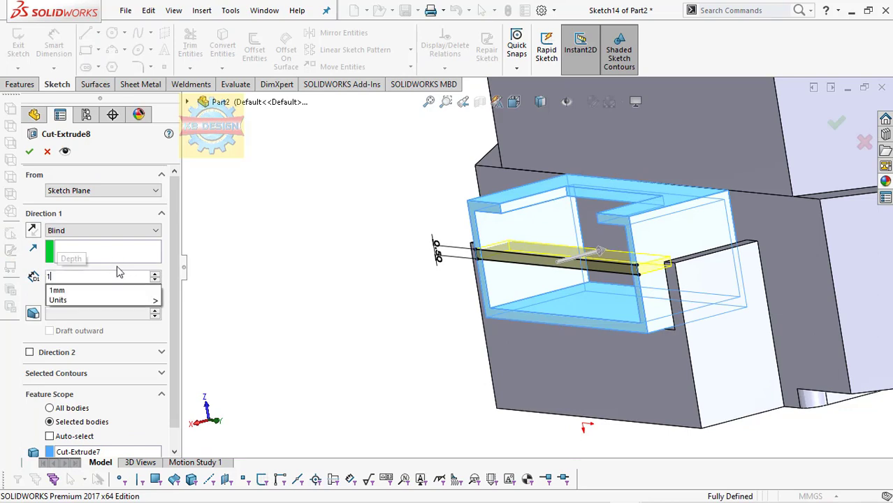
{"action": "type", "text": ".5"}
{"action": "key", "text": "Return"}
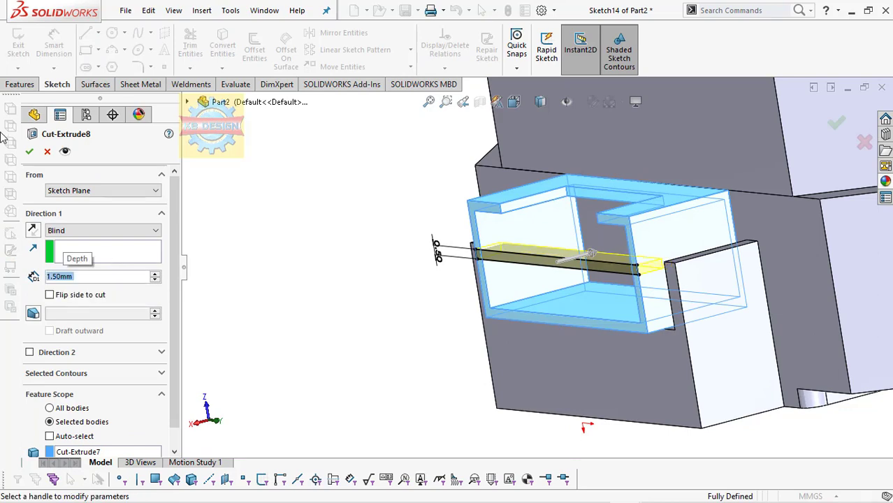
{"action": "left_click", "coordinate": [29, 152]}
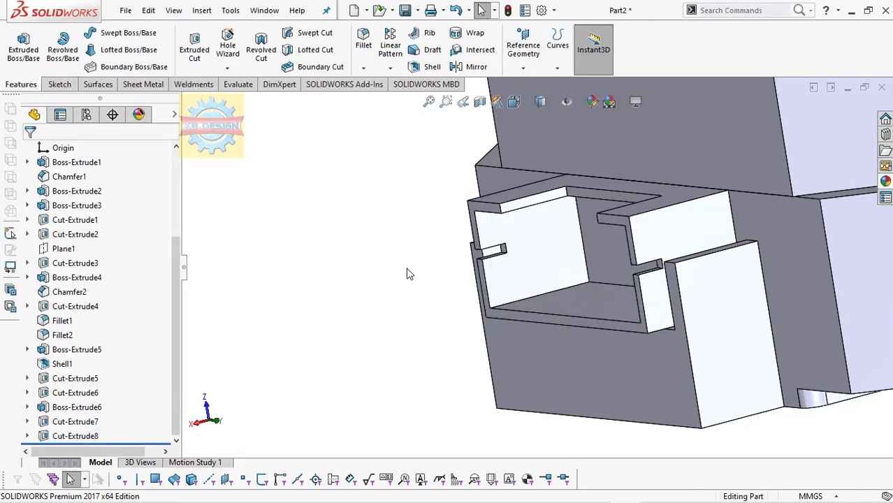
{"action": "mouse_move", "coordinate": [499, 291]}
{"action": "middle_mouse_down"}
{"action": "mouse_move", "coordinate": [619, 295]}
{"action": "mouse_move", "coordinate": [555, 266]}
{"action": "middle_mouse_up"}
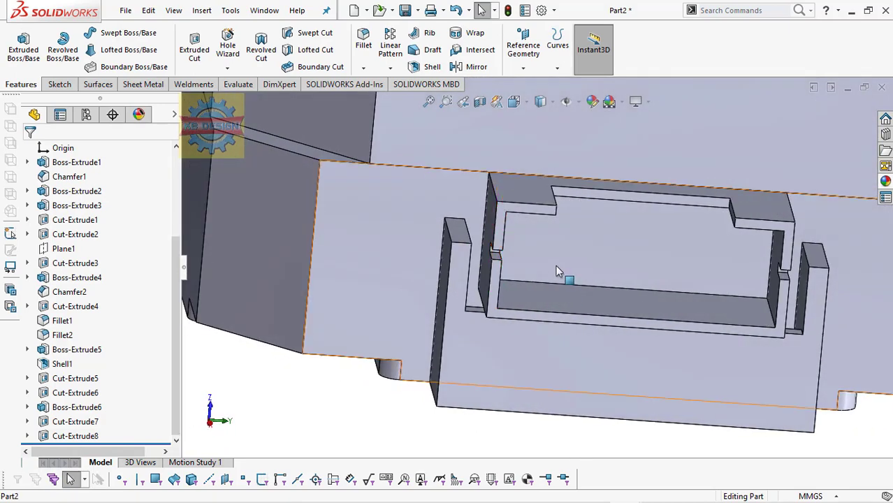
Face the motor's rear end face head-on and start a new sketch on it.
{"action": "left_click", "coordinate": [557, 268]}
{"action": "left_click", "coordinate": [672, 226]}
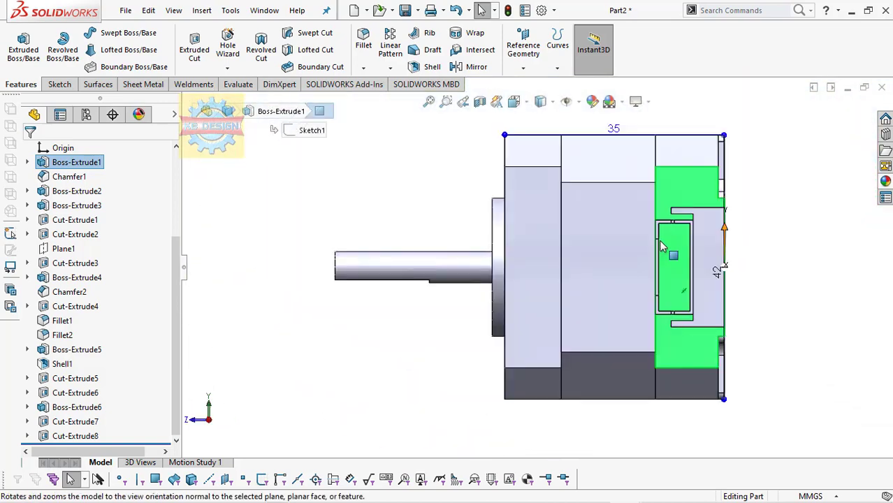
{"action": "scroll", "coordinate": [690, 287], "scroll_direction": "down", "scroll_amount": 2}
{"action": "scroll", "coordinate": [690, 287], "scroll_direction": "down", "scroll_amount": 2}
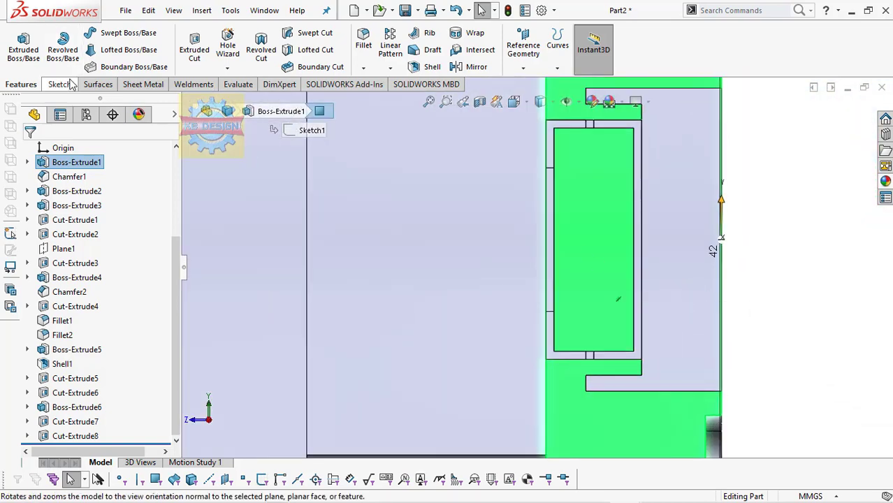
{"action": "left_click", "coordinate": [59, 84]}
{"action": "left_click", "coordinate": [18, 41]}
Draw a horizontal construction centerline across the connector recess.
{"action": "left_click", "coordinate": [98, 33]}
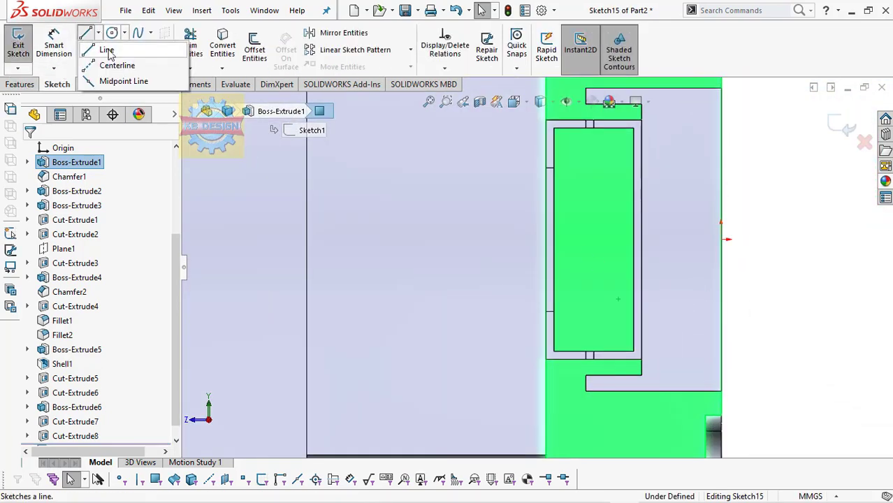
{"action": "left_click", "coordinate": [115, 65]}
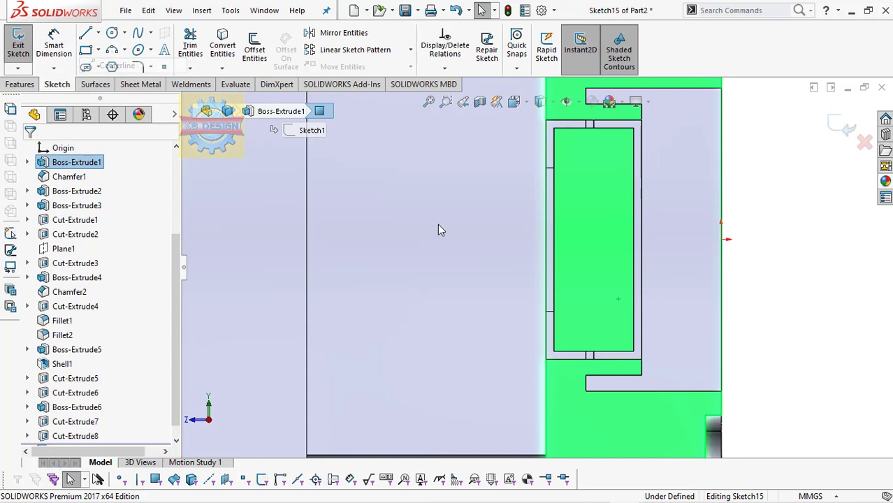
{"action": "left_click", "coordinate": [546, 240]}
{"action": "left_click", "coordinate": [766, 239]}
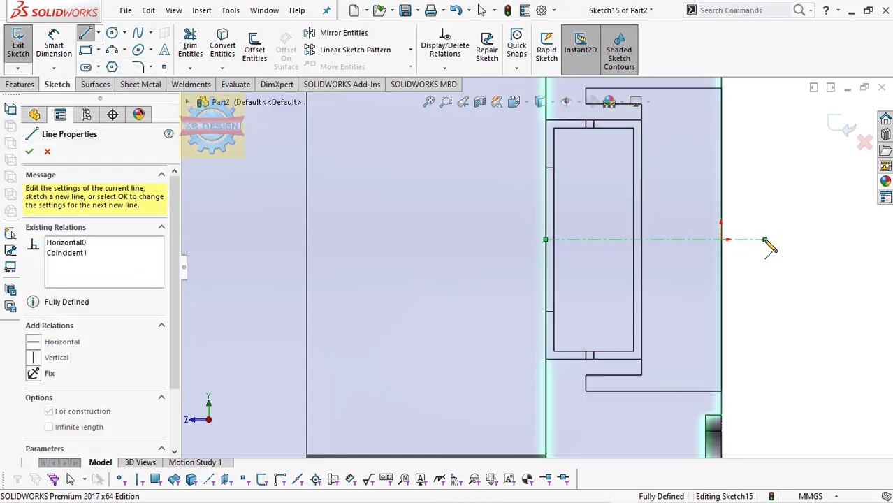
{"action": "key", "text": "Escape"}
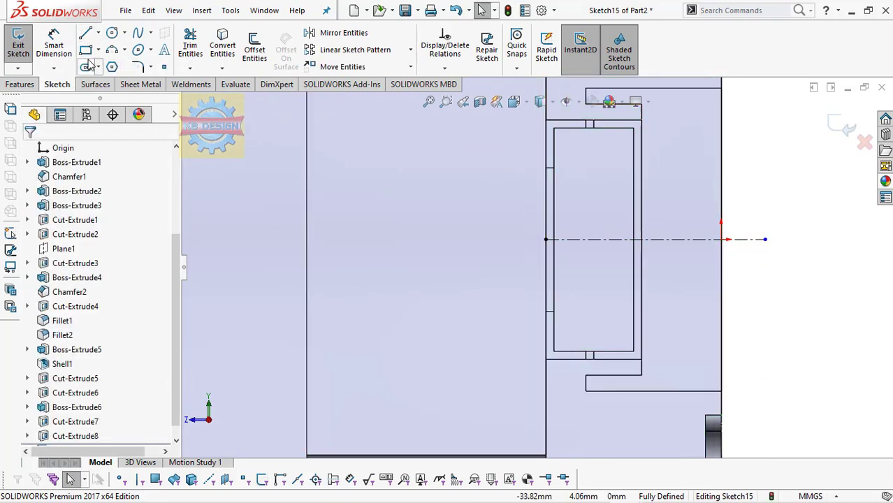
{"action": "left_click", "coordinate": [87, 66]}
{"action": "key", "text": "Escape"}
{"action": "left_click", "coordinate": [85, 50]}
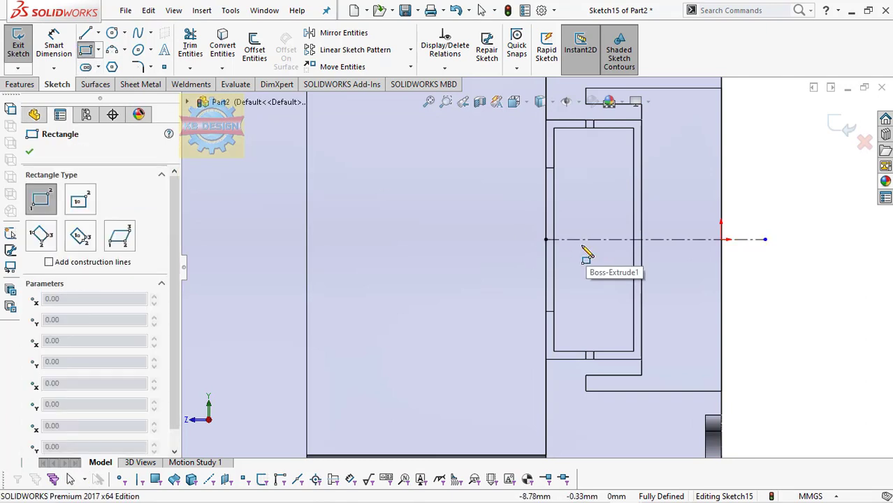
Draw a small square just below the centerline.
{"action": "left_click", "coordinate": [583, 247]}
{"action": "left_click", "coordinate": [595, 263]}
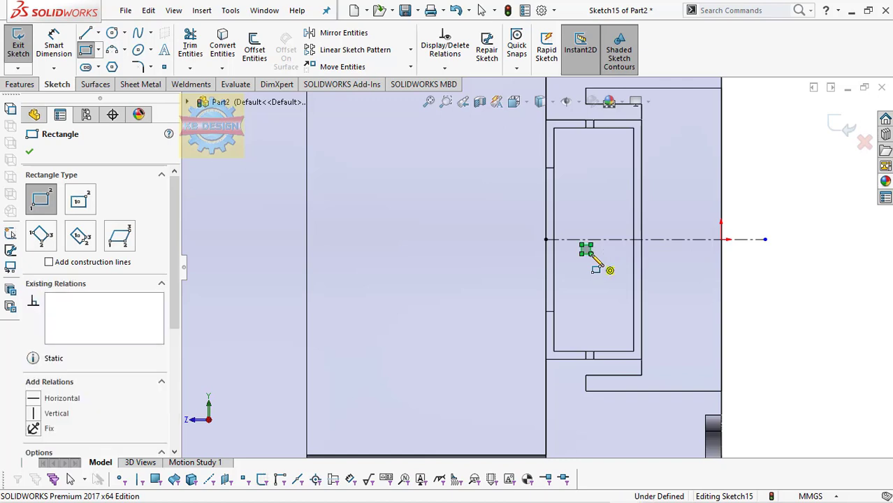
{"action": "key", "text": "Escape"}
{"action": "double_click", "coordinate": [585, 248]}
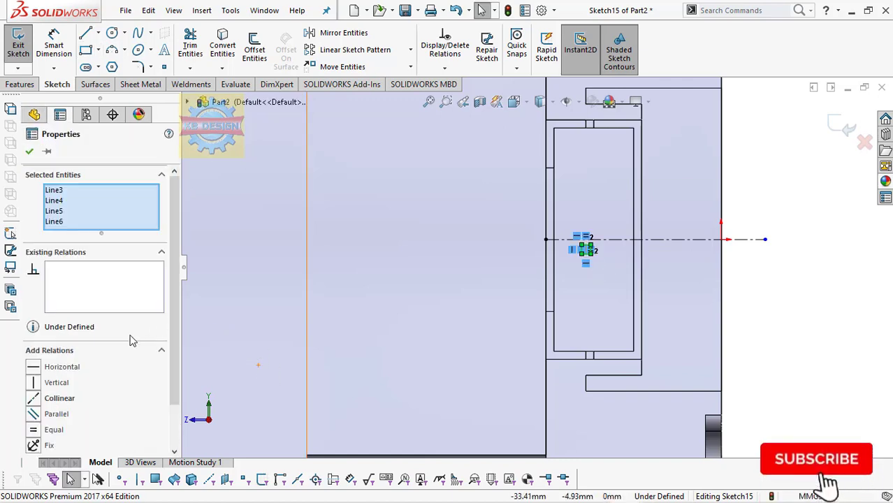
{"action": "scroll", "coordinate": [133, 340], "scroll_direction": "down", "scroll_amount": 3}
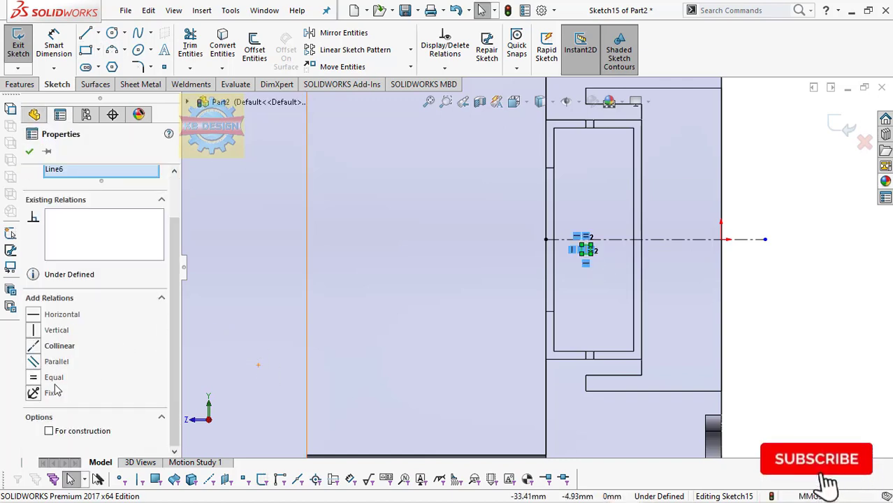
{"action": "scroll", "coordinate": [594, 378], "scroll_direction": "down", "scroll_amount": 2}
{"action": "left_click", "coordinate": [572, 239]}
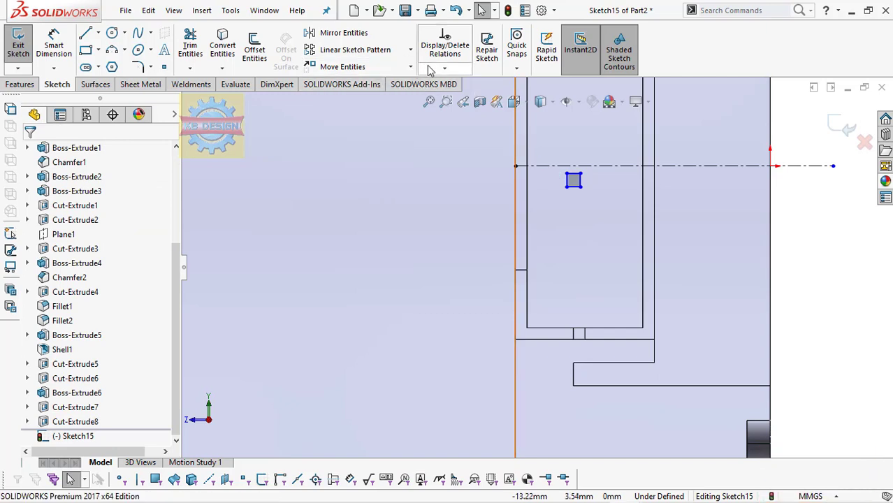
Make the square's left edge collinear with the slot edge below it.
{"action": "left_click", "coordinate": [445, 68]}
{"action": "left_click", "coordinate": [453, 92]}
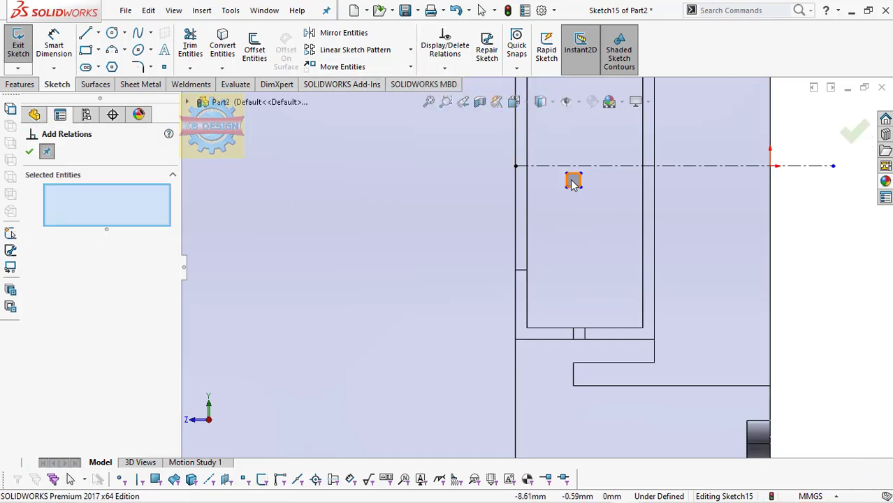
{"action": "left_click", "coordinate": [568, 182]}
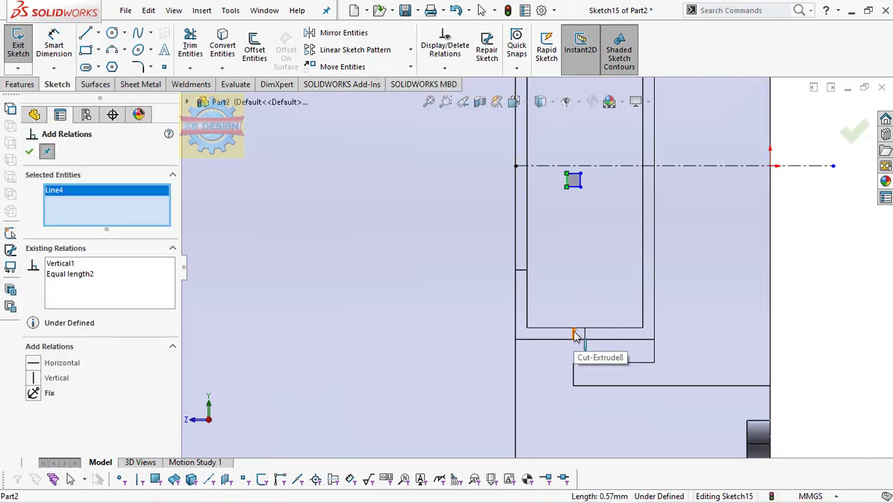
{"action": "left_click", "coordinate": [575, 337]}
{"action": "left_click", "coordinate": [33, 365]}
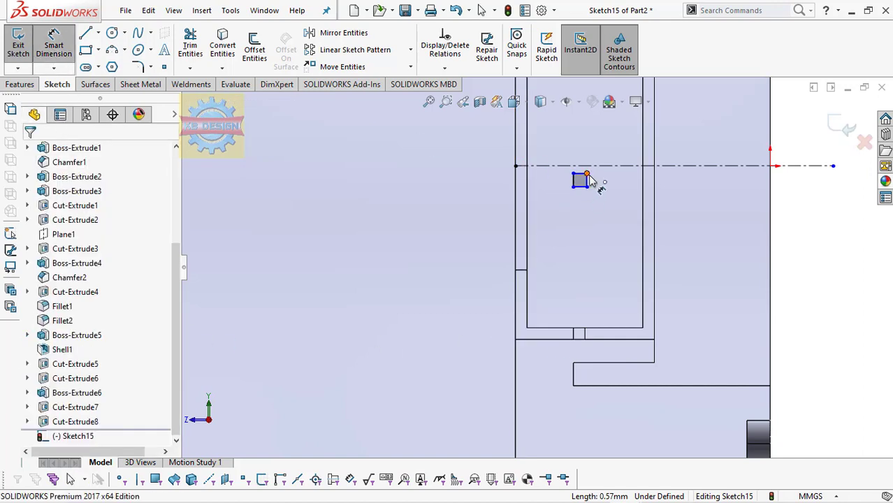
Dimension the square's corner 1 mm below the centerline.
{"action": "left_click", "coordinate": [587, 174]}
{"action": "left_click", "coordinate": [589, 167]}
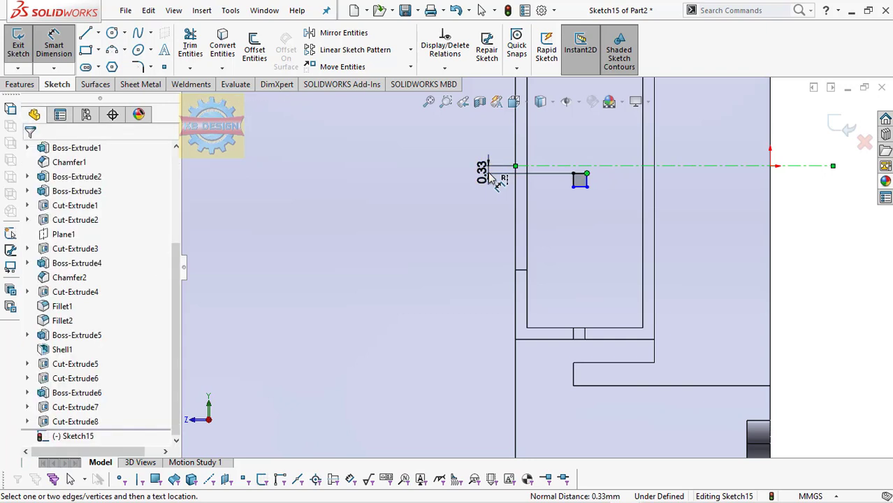
{"action": "left_click", "coordinate": [494, 179]}
{"action": "type", "text": "1"}
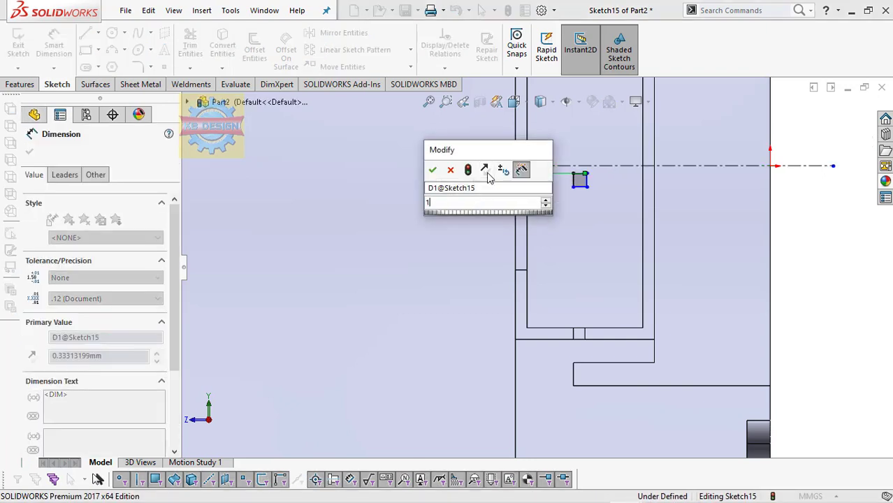
{"action": "key", "text": "Return"}
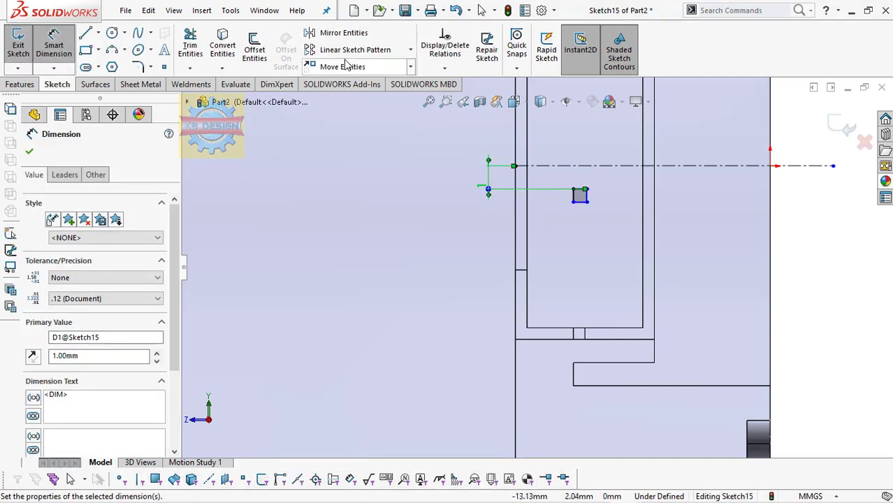
{"action": "left_click", "coordinate": [347, 50]}
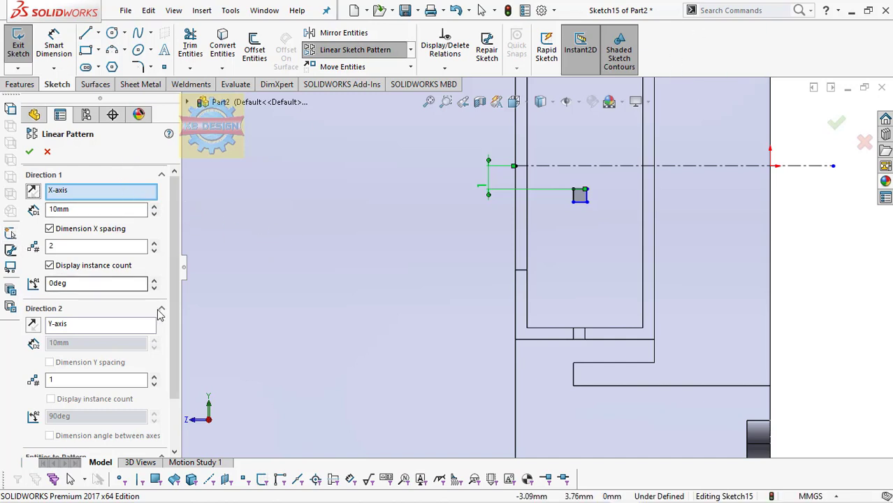
Pattern the square downward into three instances at 2 mm spacing, one instance sideways.
{"action": "scroll", "coordinate": [159, 314], "scroll_direction": "down", "scroll_amount": 2}
{"action": "scroll", "coordinate": [159, 314], "scroll_direction": "down", "scroll_amount": 1}
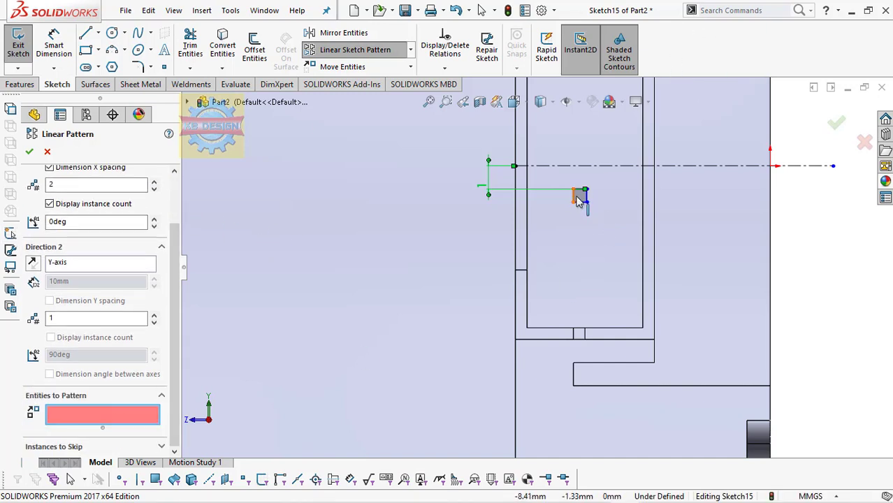
{"action": "left_click", "coordinate": [583, 199]}
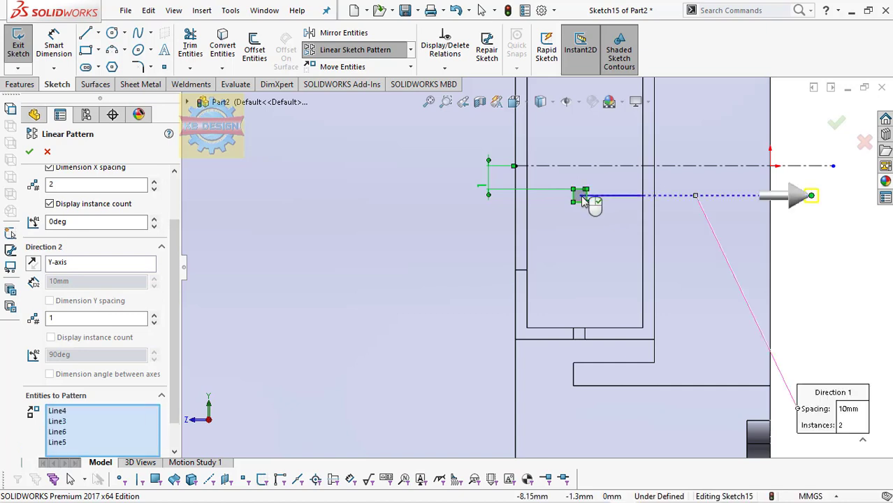
{"action": "left_click", "coordinate": [153, 315]}
{"action": "type", "text": "2"}
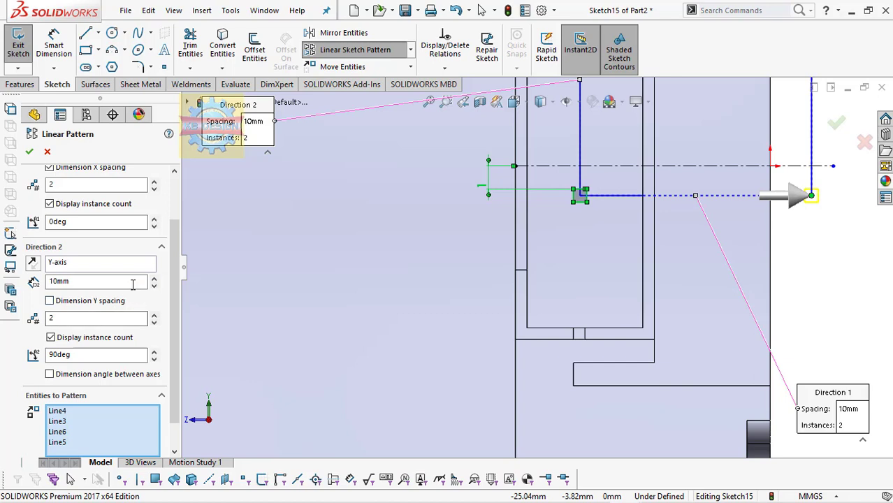
{"action": "left_click", "coordinate": [31, 262]}
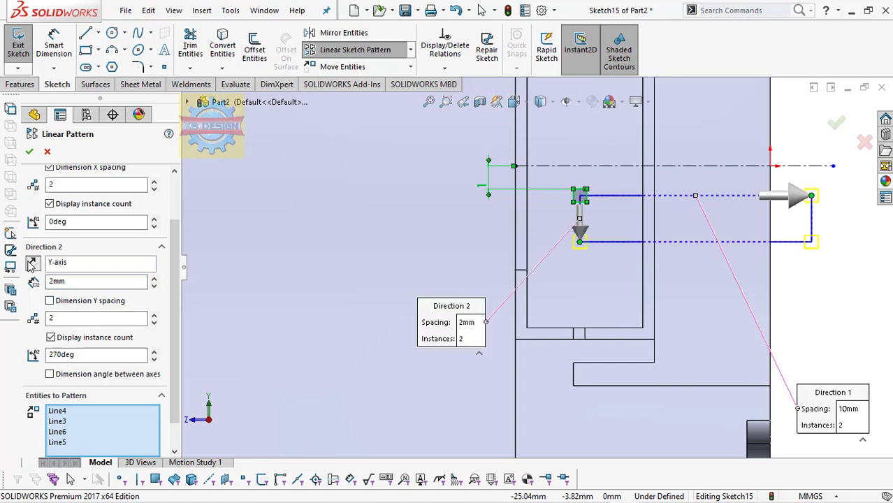
{"action": "left_click", "coordinate": [154, 315]}
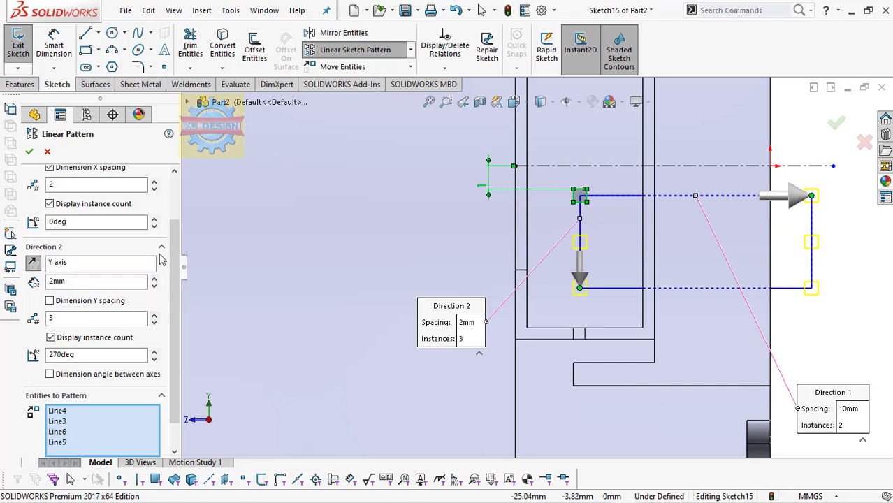
{"action": "left_click", "coordinate": [154, 189]}
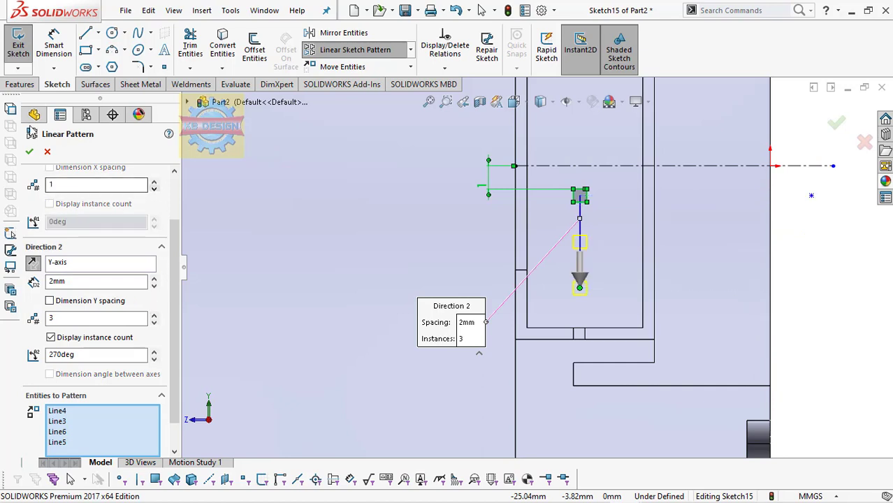
{"action": "left_click", "coordinate": [30, 153]}
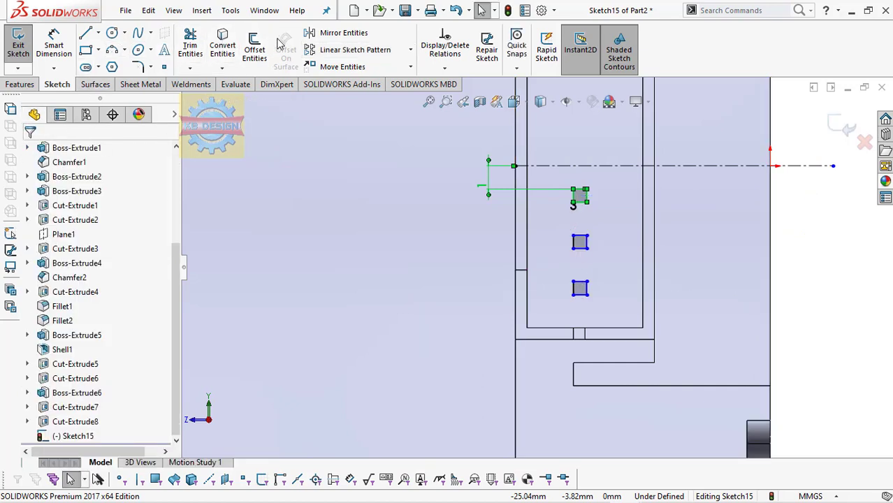
Mirror the three square pin profiles about the centreline, giving six squares in Sketch15.
{"action": "left_click", "coordinate": [306, 32]}
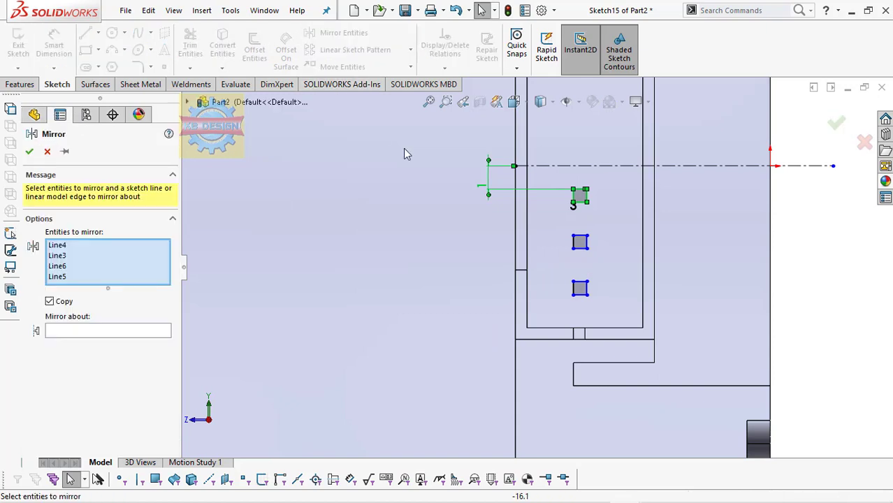
{"action": "right_click", "coordinate": [82, 258]}
{"action": "left_click", "coordinate": [134, 266]}
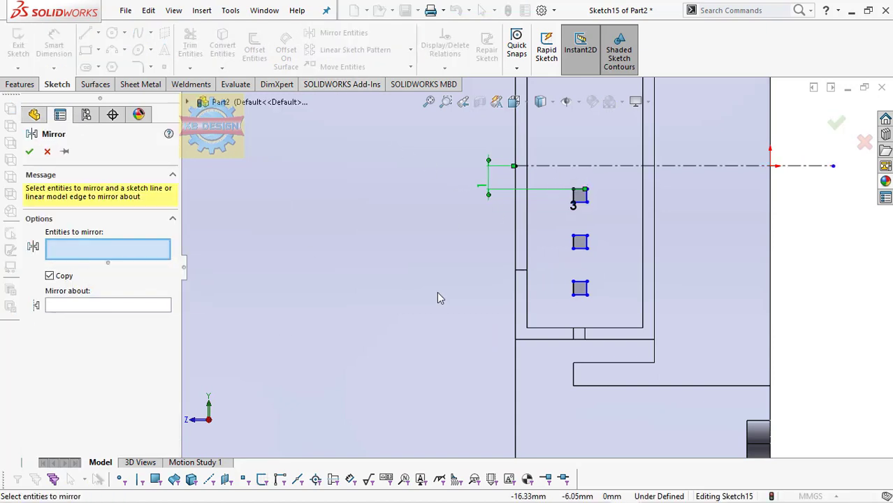
{"action": "left_click_drag", "start_coordinate": [459, 168], "coordinate": [619, 314]}
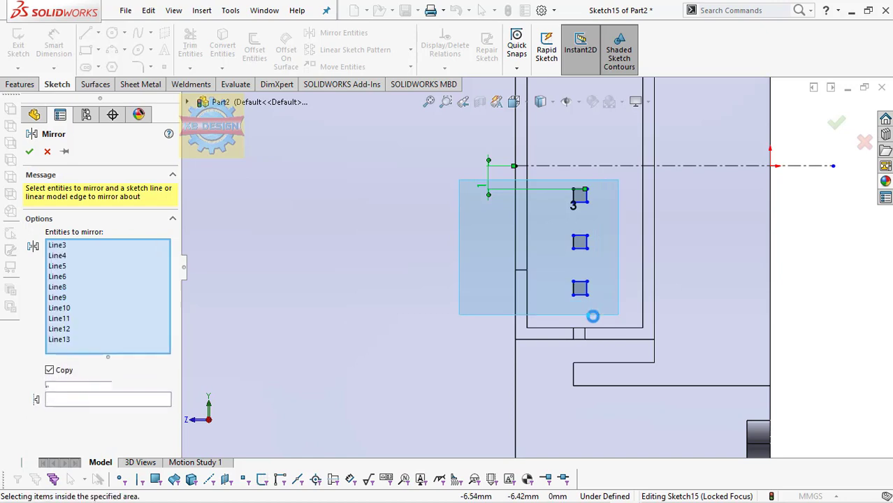
{"action": "left_click", "coordinate": [137, 420]}
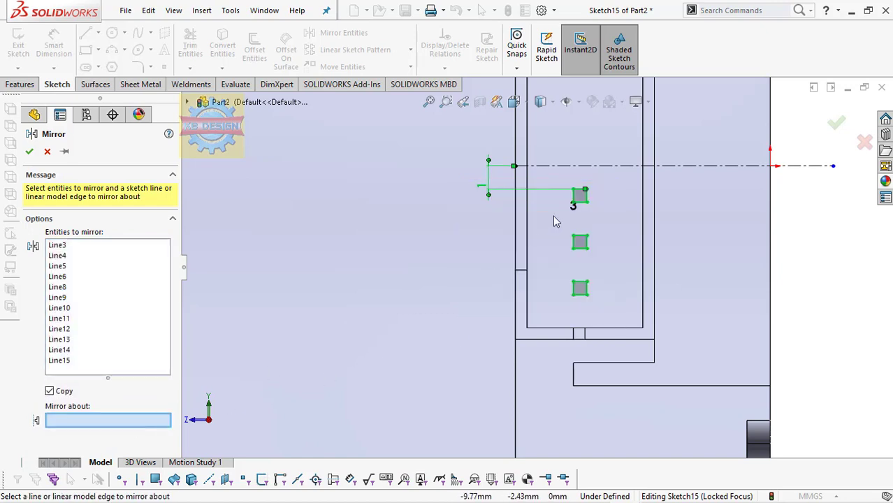
{"action": "left_click", "coordinate": [577, 169]}
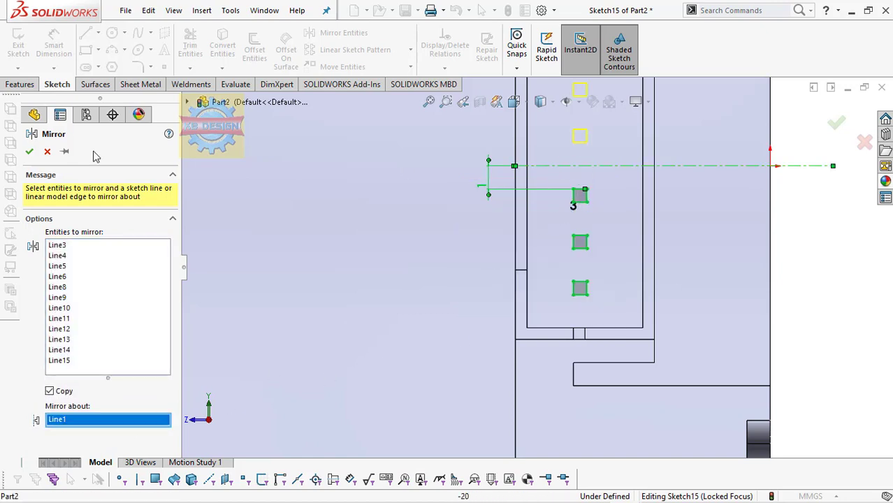
{"action": "left_click", "coordinate": [29, 151]}
{"action": "left_click", "coordinate": [21, 84]}
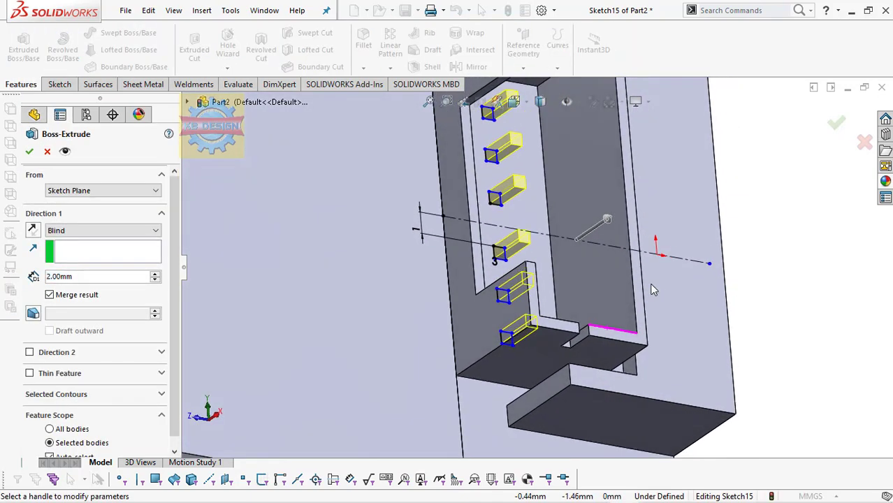
Boss-extrude the six squares Up To Surface, ending at the connector's inner face.
{"action": "left_click", "coordinate": [68, 235]}
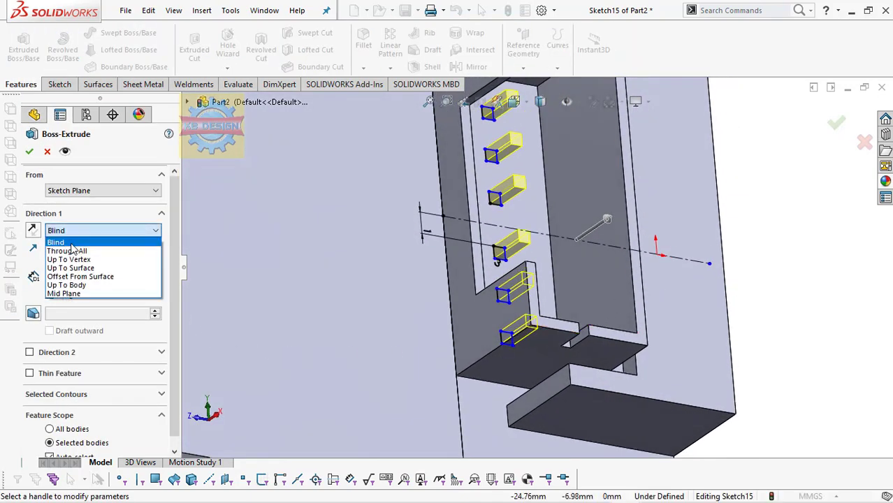
{"action": "left_click", "coordinate": [82, 239]}
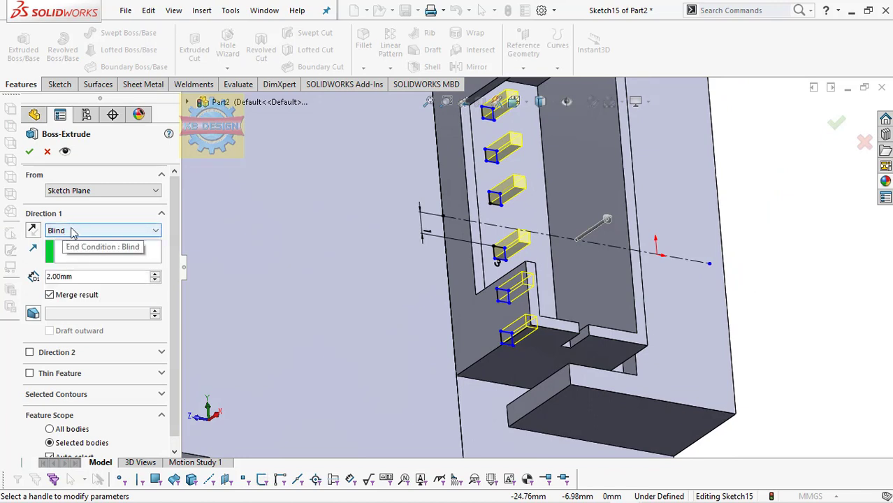
{"action": "left_click", "coordinate": [83, 234]}
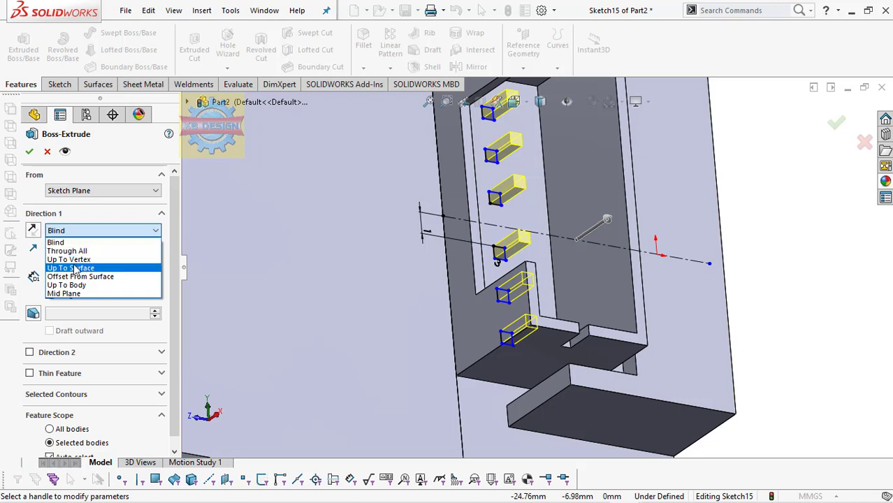
{"action": "left_click", "coordinate": [74, 269]}
{"action": "left_click", "coordinate": [548, 332]}
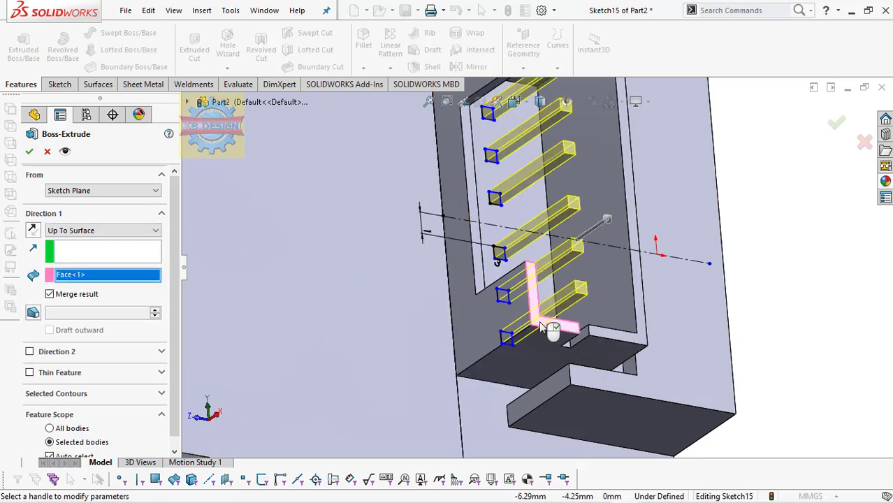
{"action": "left_click", "coordinate": [29, 151]}
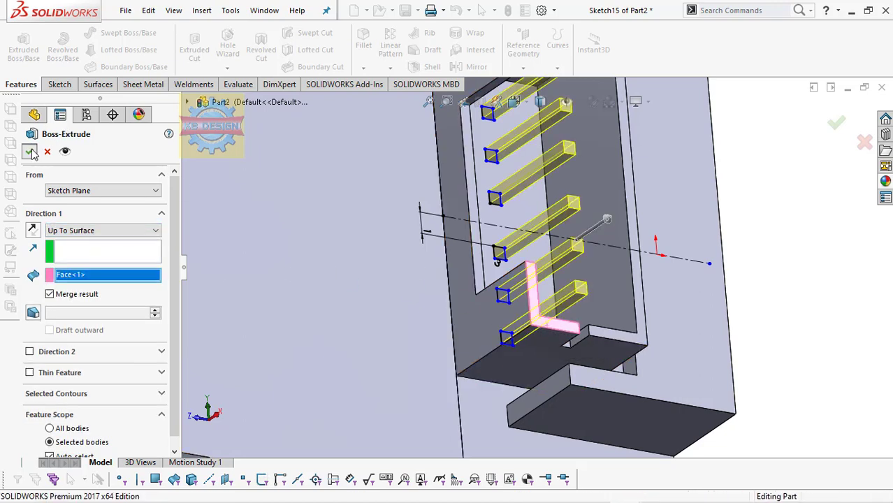
Fit the whole motor in view and orbit it so the shaft stands vertical.
{"action": "scroll", "coordinate": [323, 197], "scroll_direction": "up", "scroll_amount": 1}
{"action": "scroll", "coordinate": [323, 198], "scroll_direction": "up", "scroll_amount": 1}
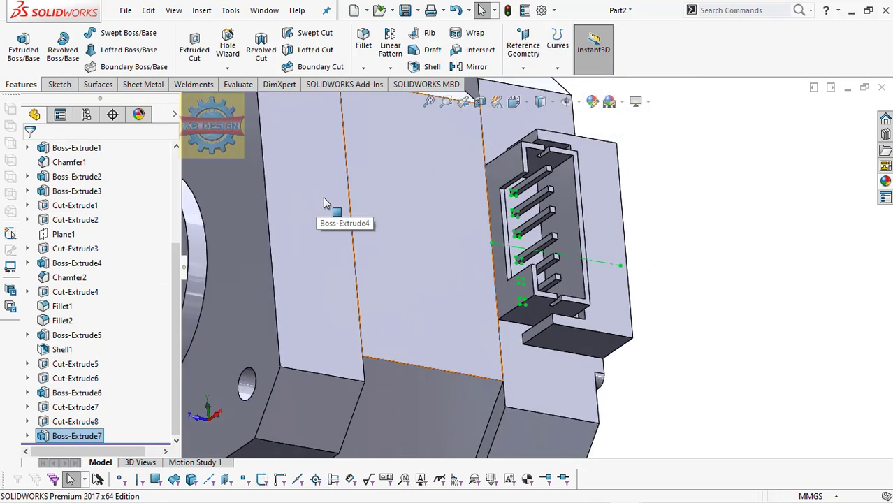
{"action": "scroll", "coordinate": [323, 197], "scroll_direction": "up", "scroll_amount": 1}
{"action": "scroll", "coordinate": [323, 197], "scroll_direction": "up", "scroll_amount": 1}
{"action": "scroll", "coordinate": [323, 200], "scroll_direction": "up", "scroll_amount": 1}
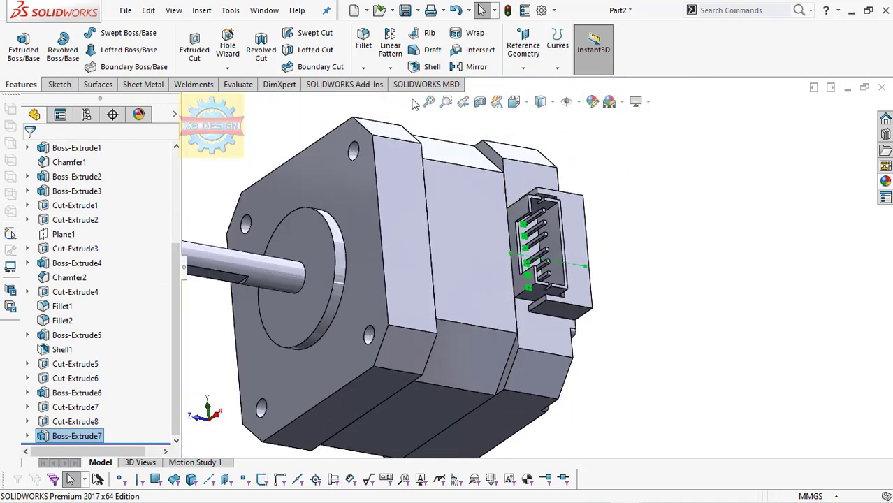
{"action": "key", "text": "f"}
{"action": "middle_click_drag", "start_coordinate": [482, 264], "coordinate": [539, 227]}
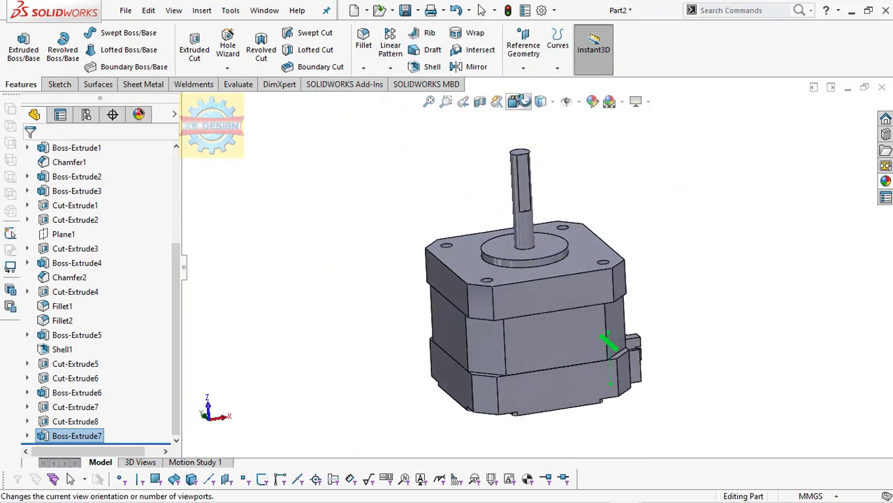
{"action": "middle_click_drag", "start_coordinate": [563, 265], "coordinate": [586, 260]}
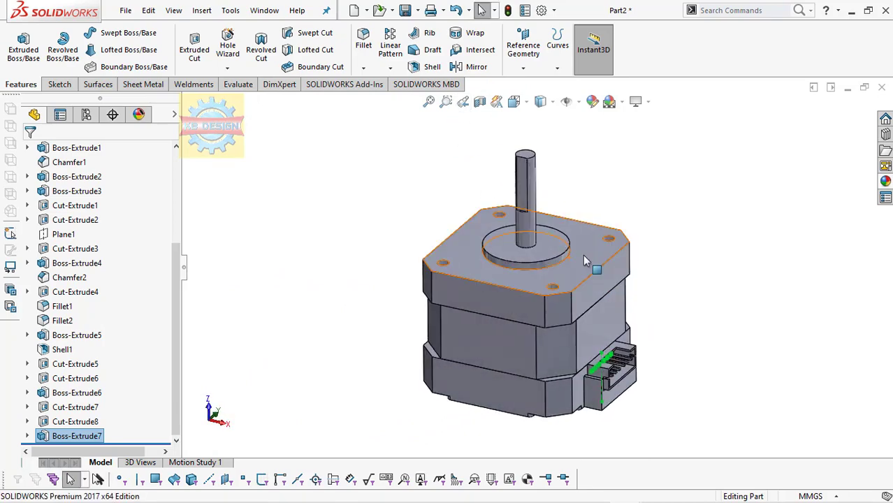
Colour the top and bottom motor end caps gray.
{"action": "left_click", "coordinate": [571, 270]}
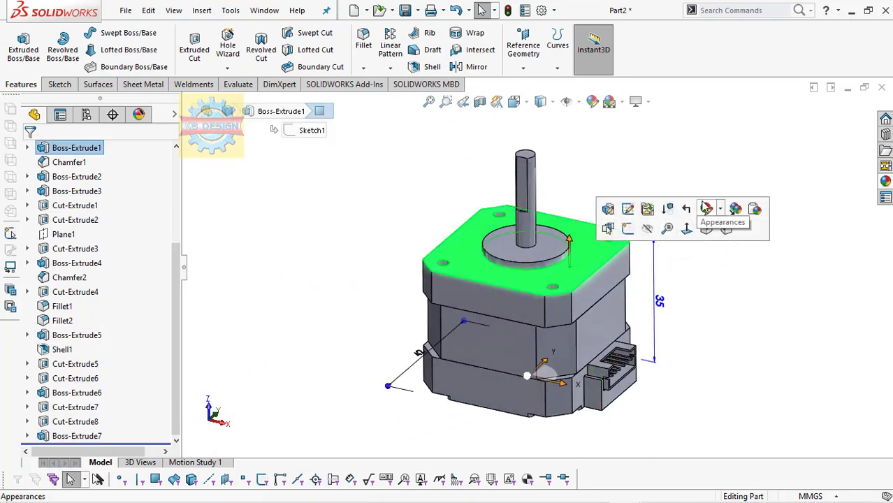
{"action": "left_click", "coordinate": [706, 208]}
{"action": "left_click", "coordinate": [728, 268]}
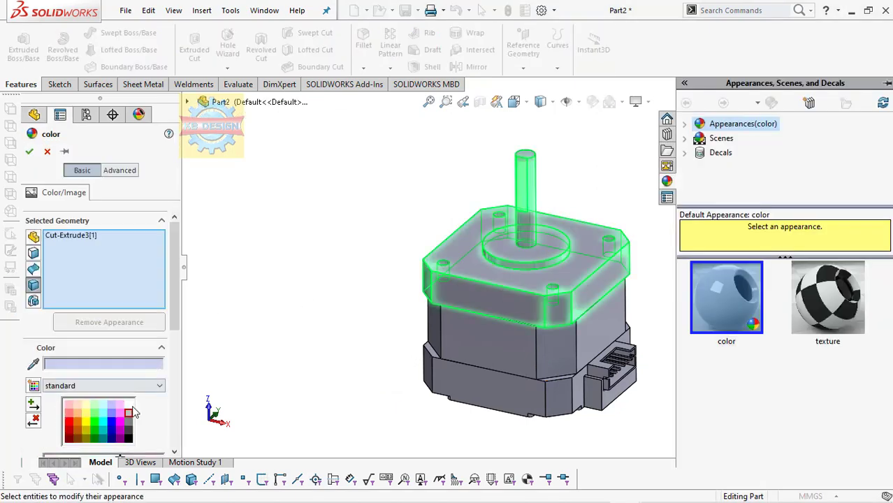
{"action": "left_click", "coordinate": [130, 413]}
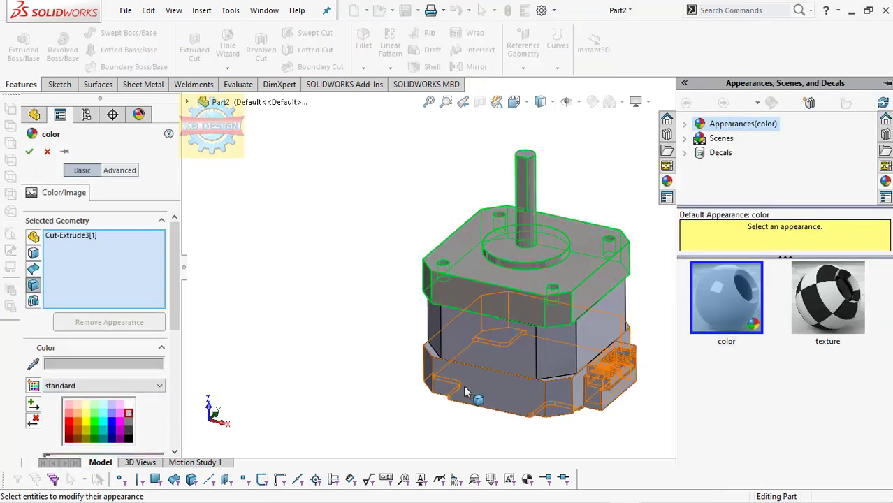
{"action": "left_click", "coordinate": [526, 403]}
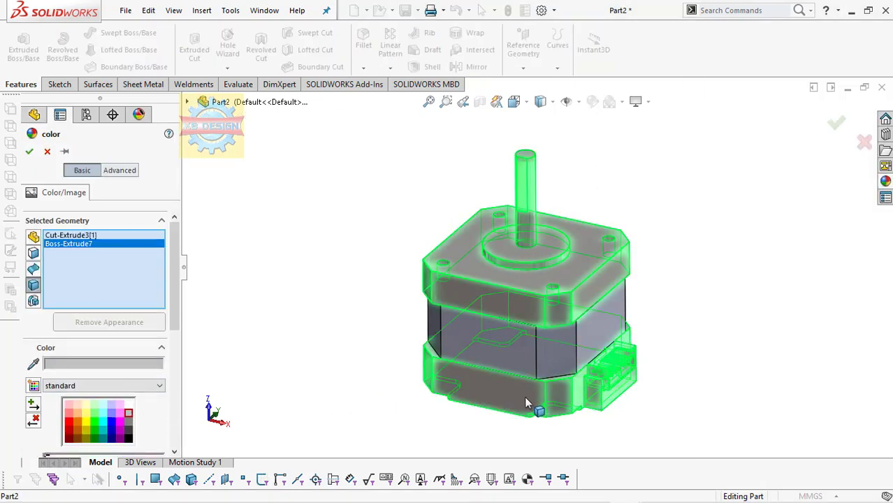
{"action": "left_click", "coordinate": [29, 154]}
Colour the Boss-Extrude4 middle body section black.
{"action": "left_click", "coordinate": [487, 334]}
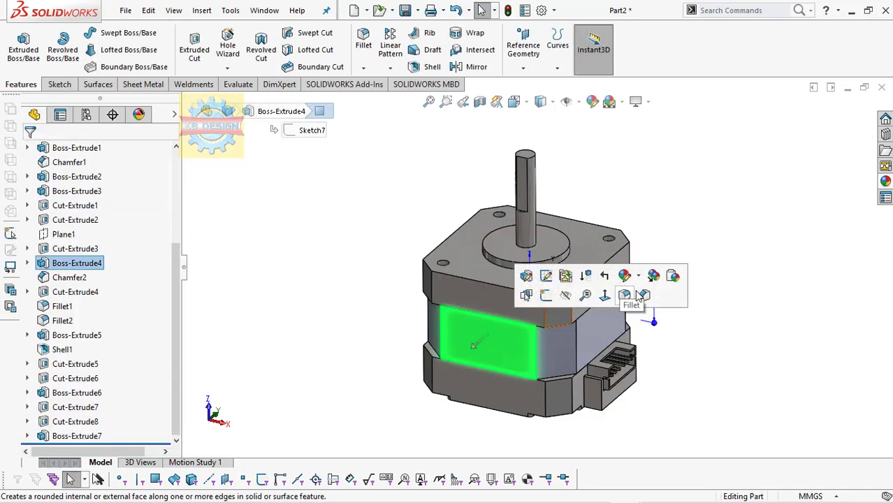
{"action": "left_click", "coordinate": [624, 275]}
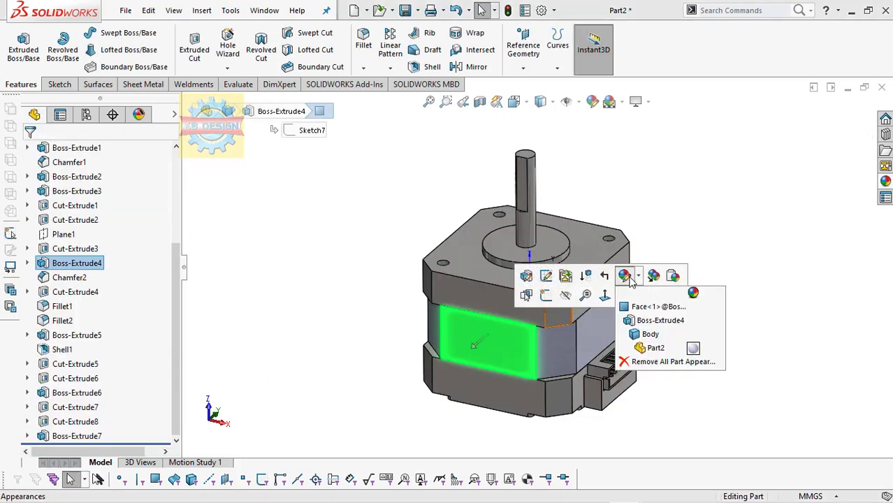
{"action": "left_click", "coordinate": [636, 335]}
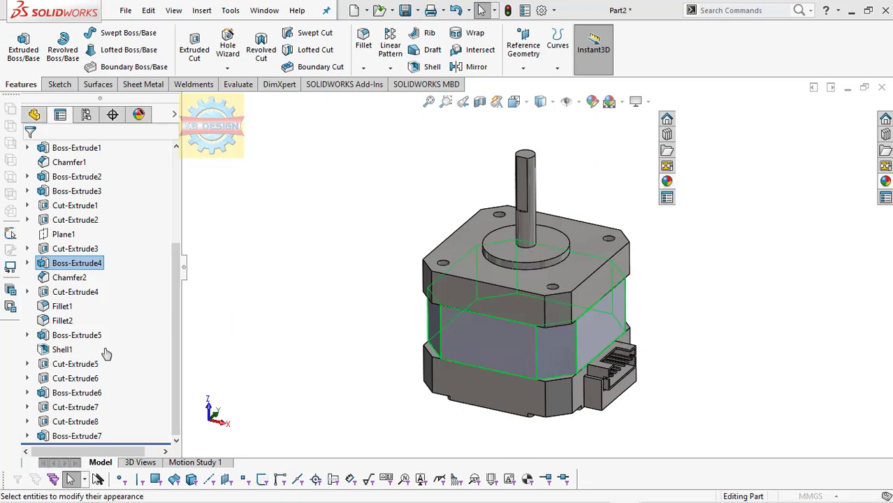
{"action": "left_click", "coordinate": [129, 437]}
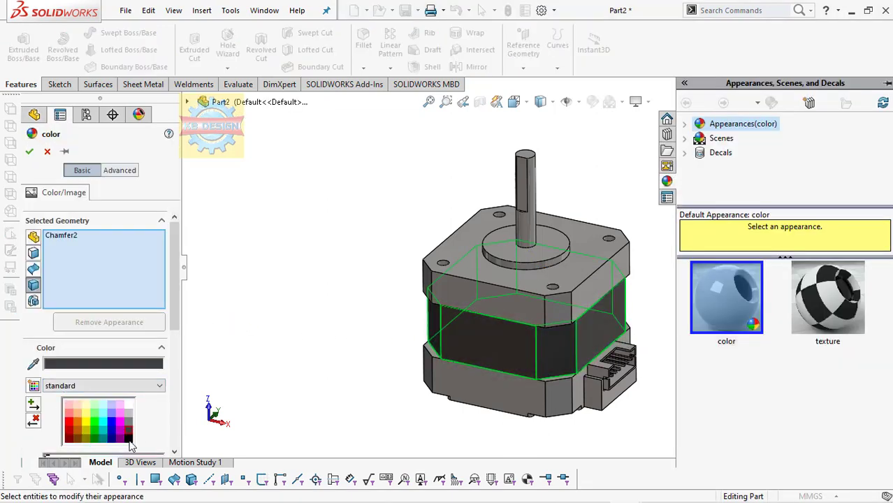
{"action": "left_click", "coordinate": [29, 151]}
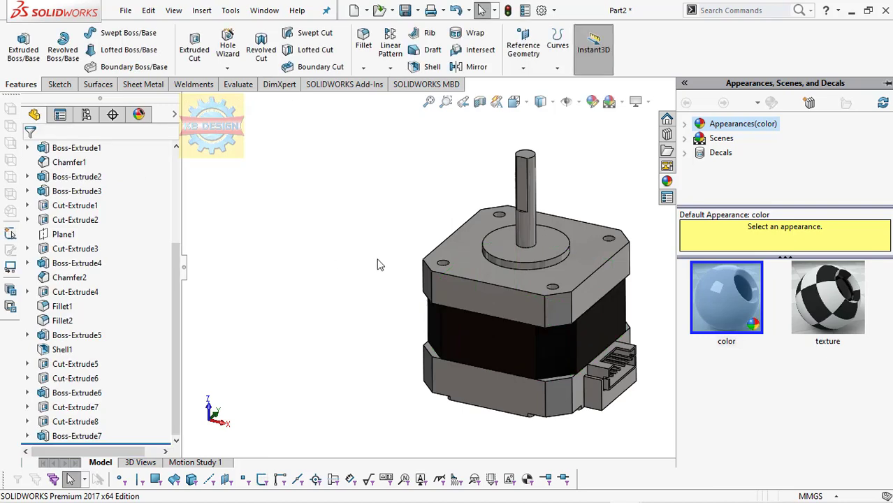
Apply white to Boss-Extrude6, Boss-Extrude7 and Cut-Extrude8, the connector housing, pins and slot.
{"action": "left_click", "coordinate": [606, 381]}
{"action": "left_click", "coordinate": [740, 315]}
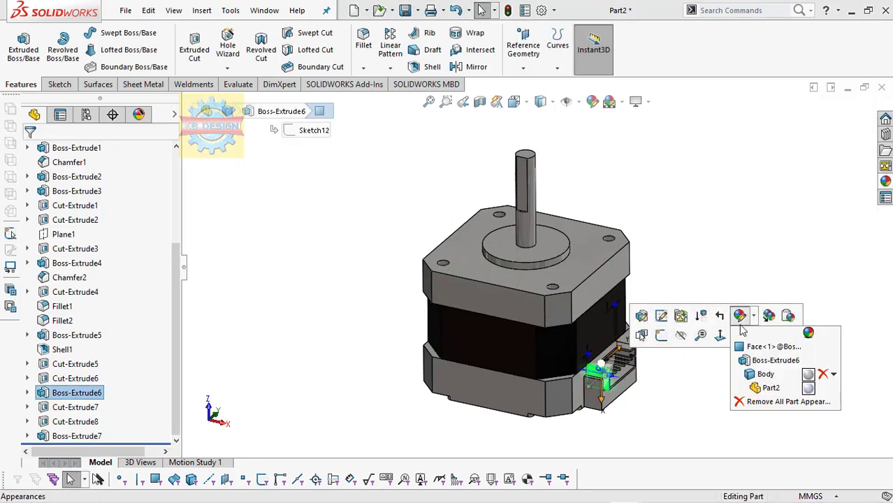
{"action": "left_click", "coordinate": [743, 360]}
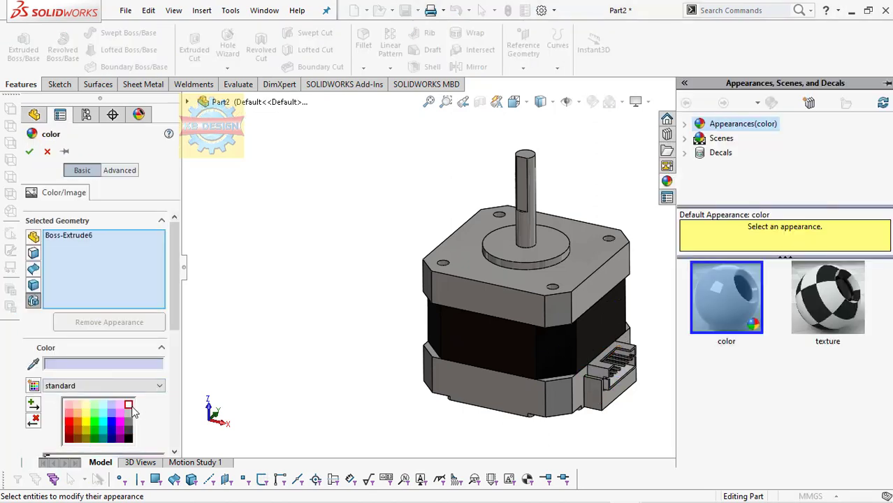
{"action": "left_click", "coordinate": [128, 405]}
{"action": "left_click", "coordinate": [621, 357]}
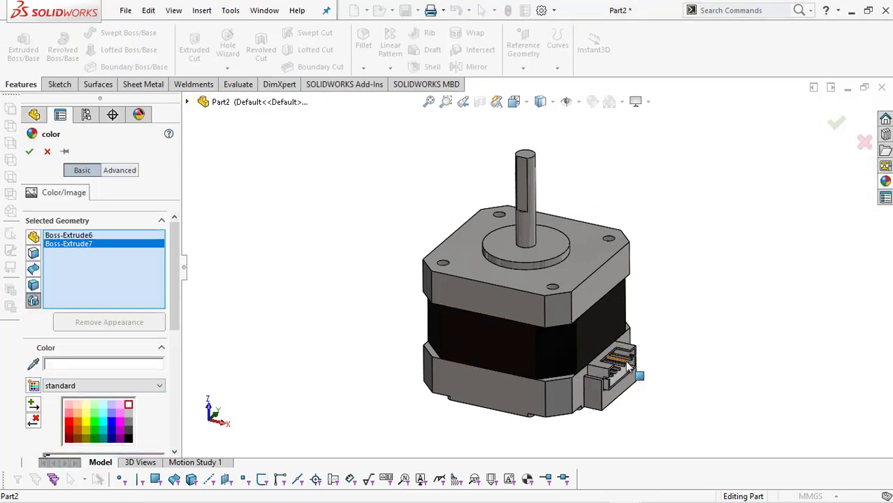
{"action": "scroll", "coordinate": [619, 353], "scroll_direction": "down", "scroll_amount": 2}
{"action": "scroll", "coordinate": [615, 346], "scroll_direction": "down", "scroll_amount": 2}
{"action": "scroll", "coordinate": [612, 335], "scroll_direction": "down", "scroll_amount": 2}
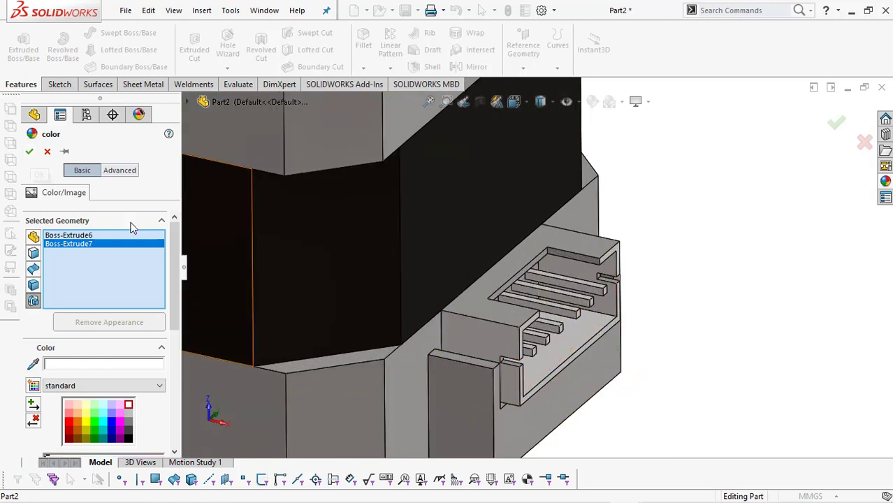
{"action": "key", "text": "Escape"}
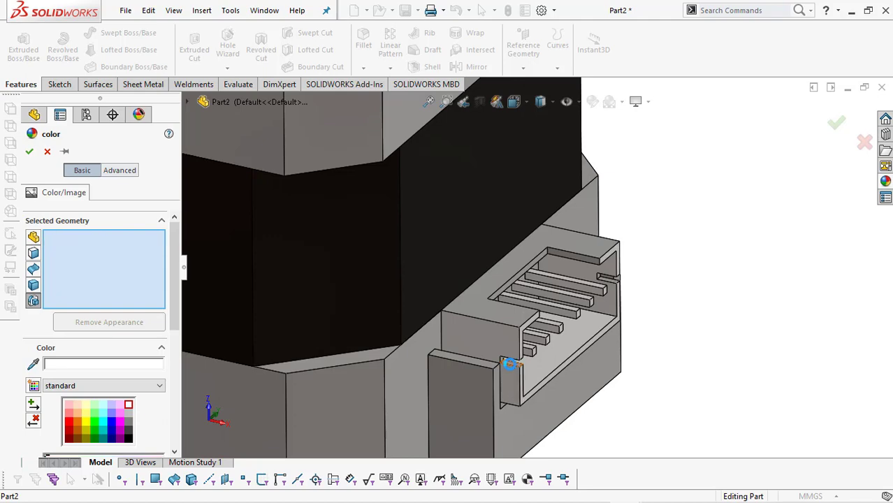
{"action": "left_click", "coordinate": [510, 364]}
{"action": "left_click", "coordinate": [28, 151]}
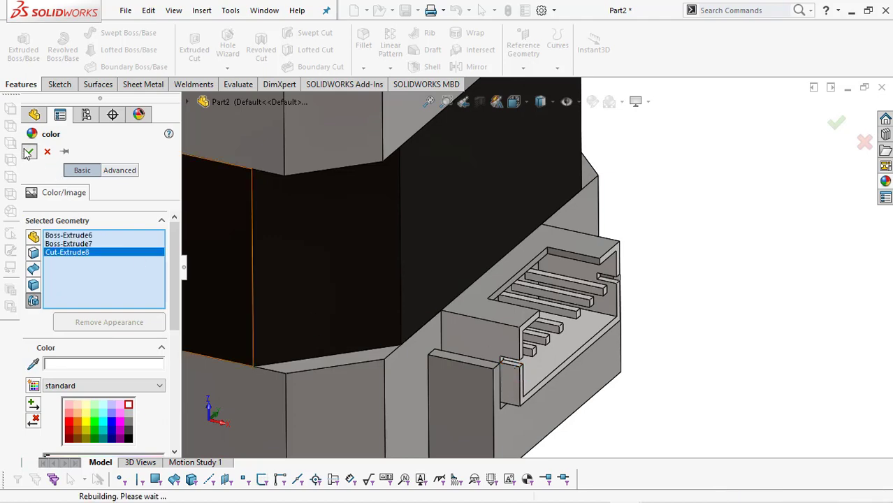
{"action": "left_click", "coordinate": [430, 104]}
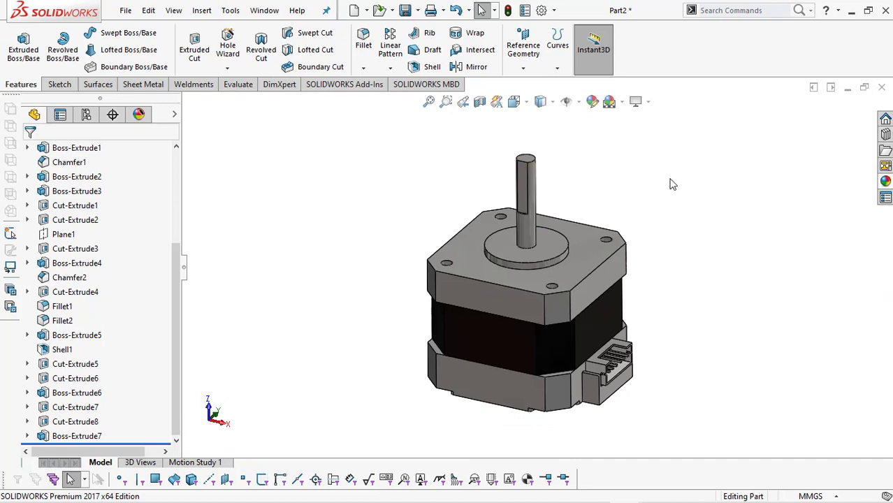
{"action": "mouse_move", "coordinate": [608, 234]}
{"action": "middle_mouse_down"}
{"action": "mouse_move", "coordinate": [484, 311]}
{"action": "mouse_move", "coordinate": [610, 318]}
{"action": "middle_mouse_up"}
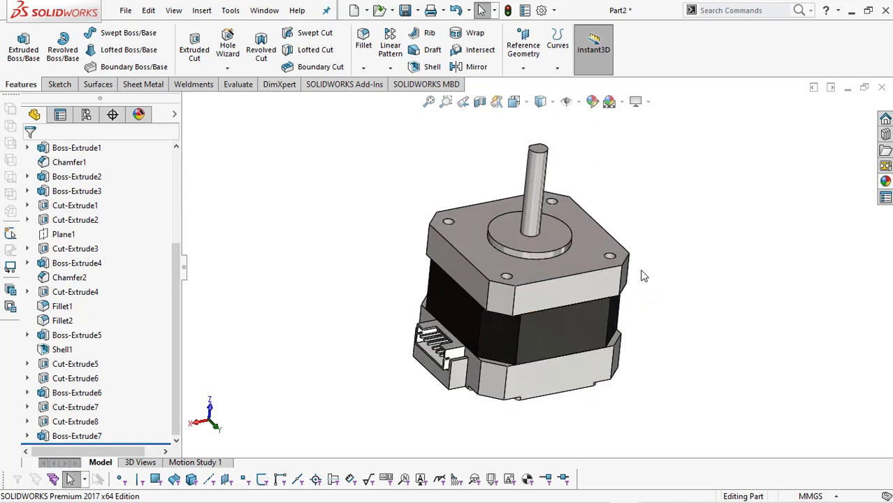